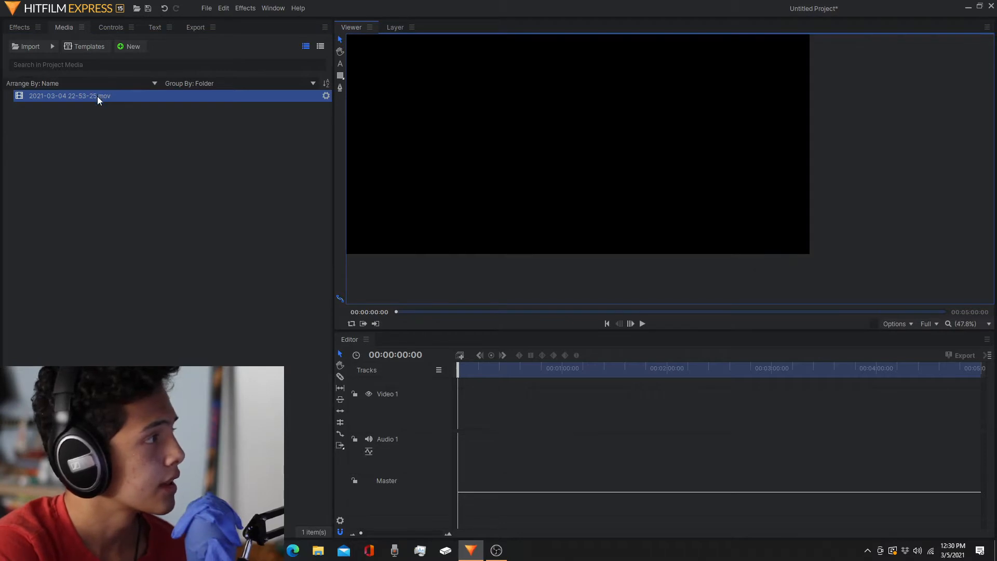
left_click(961, 324)
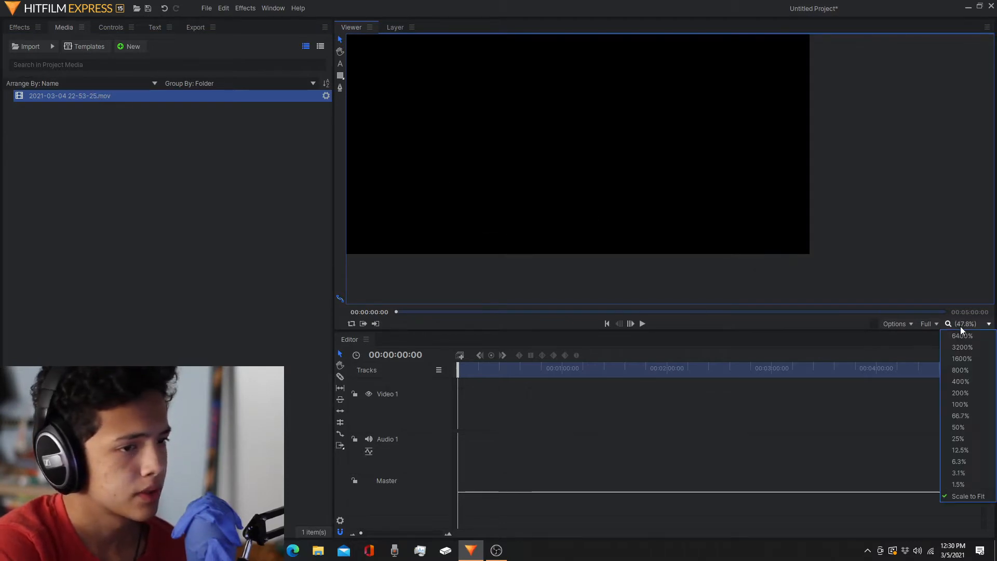
left_click(965, 495)
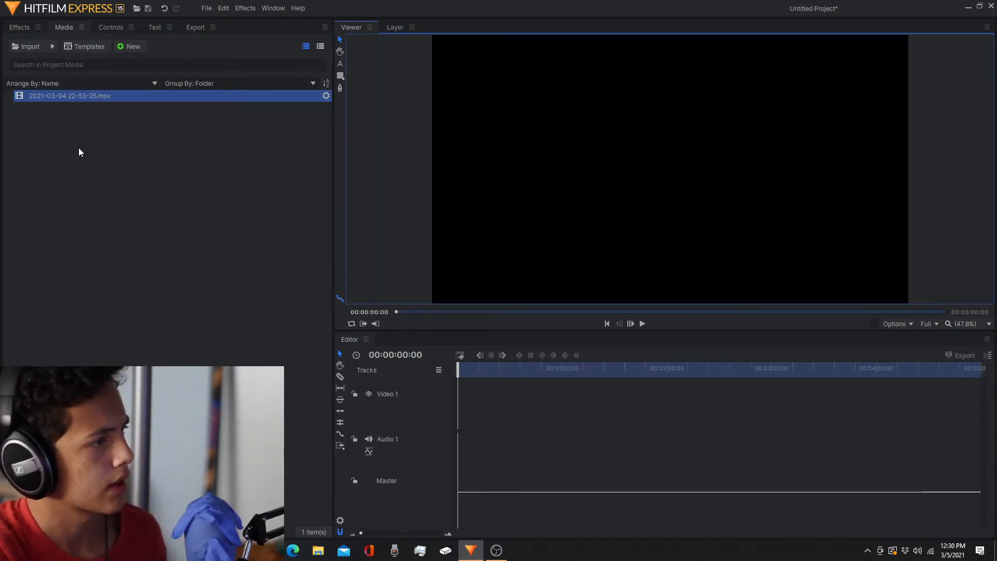
left_click_drag(108, 96, 457, 410)
Slice the timeline clip at 00:00:03:17 and at 00:00:14:17.
left_click_drag(458, 369, 464, 369)
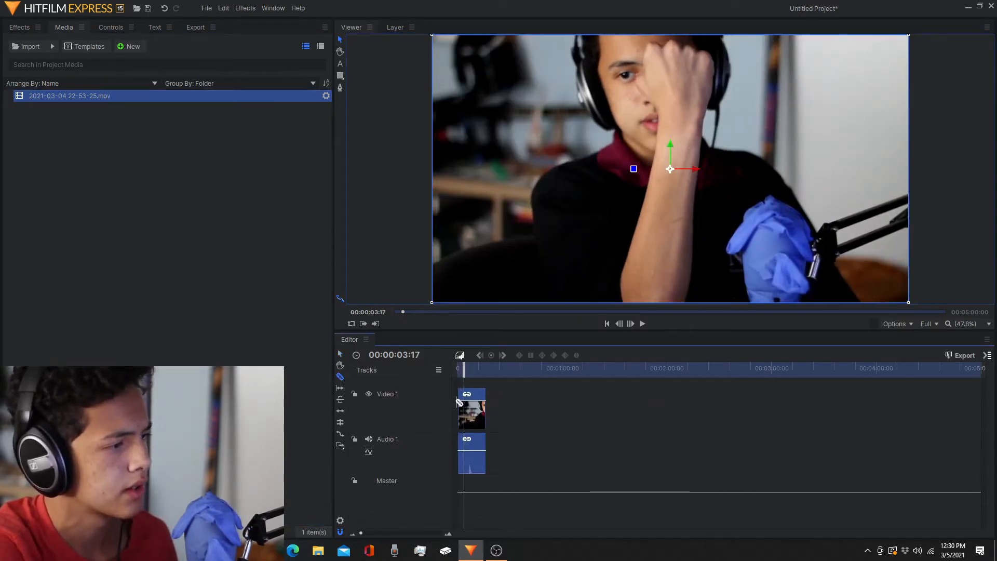
left_click(466, 406)
left_click_drag(465, 373, 482, 374)
left_click(483, 410)
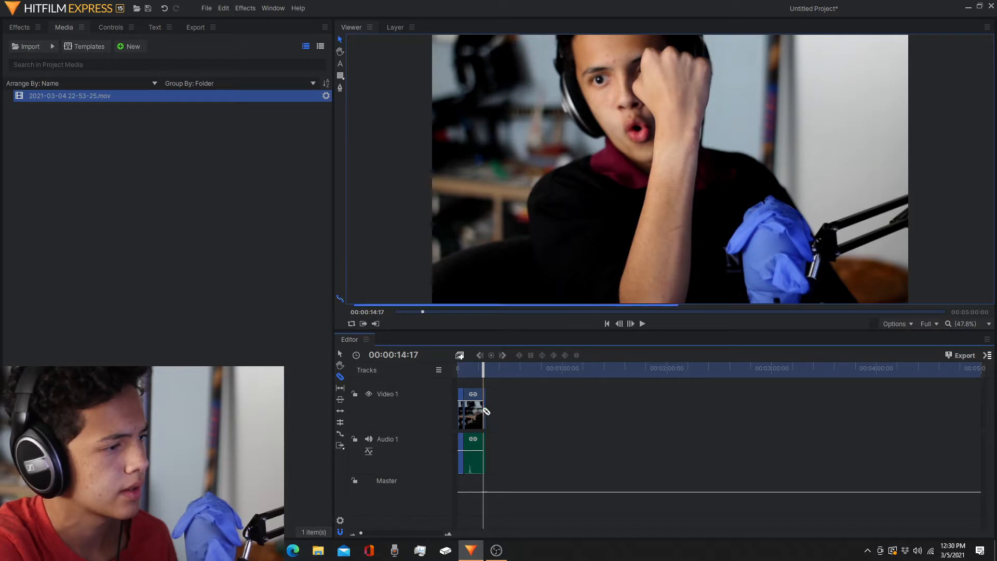
Remove the short first and last pieces of the sliced clip and move the remaining middle piece to the timeline start.
left_click(381, 532)
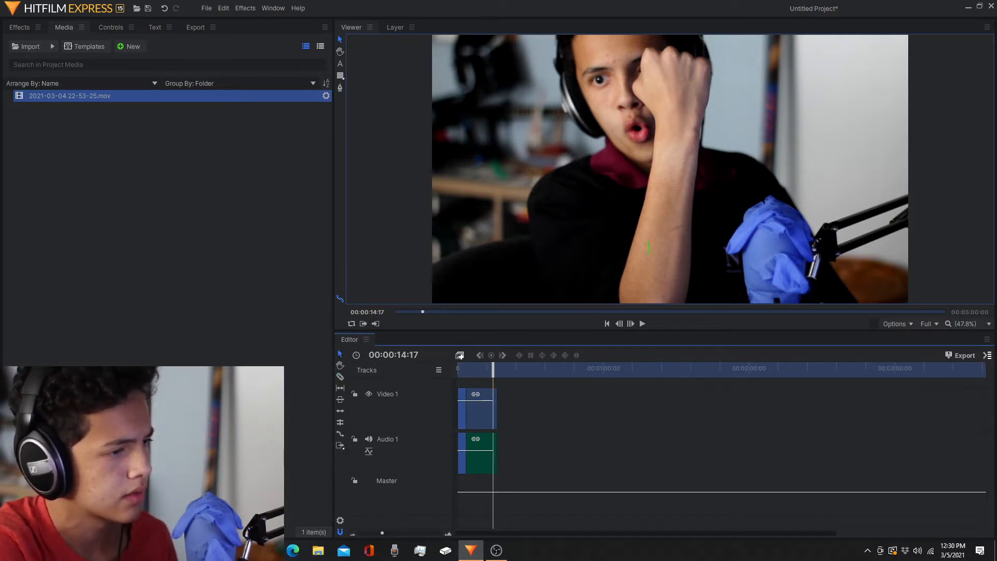
right_click(463, 413)
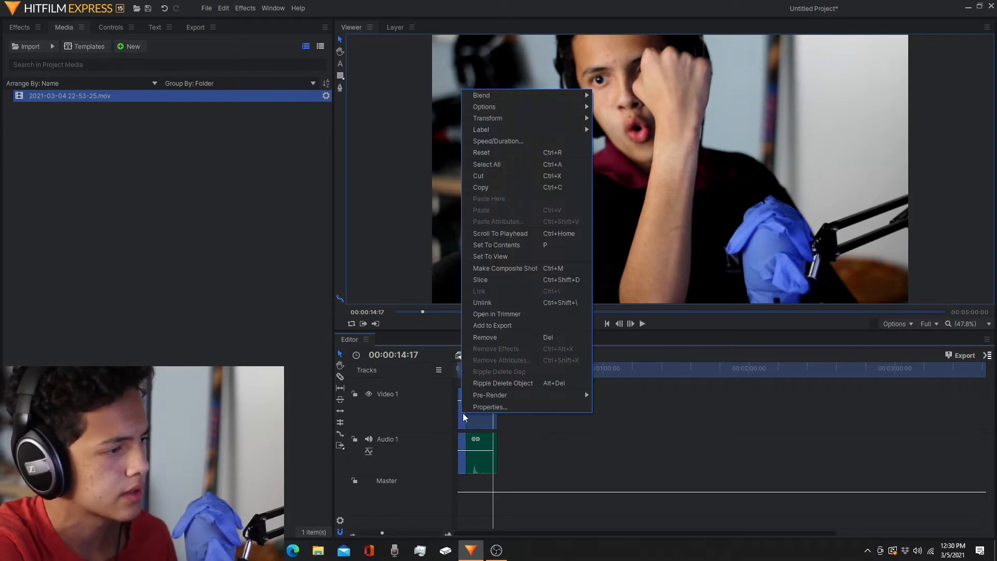
left_click(488, 335)
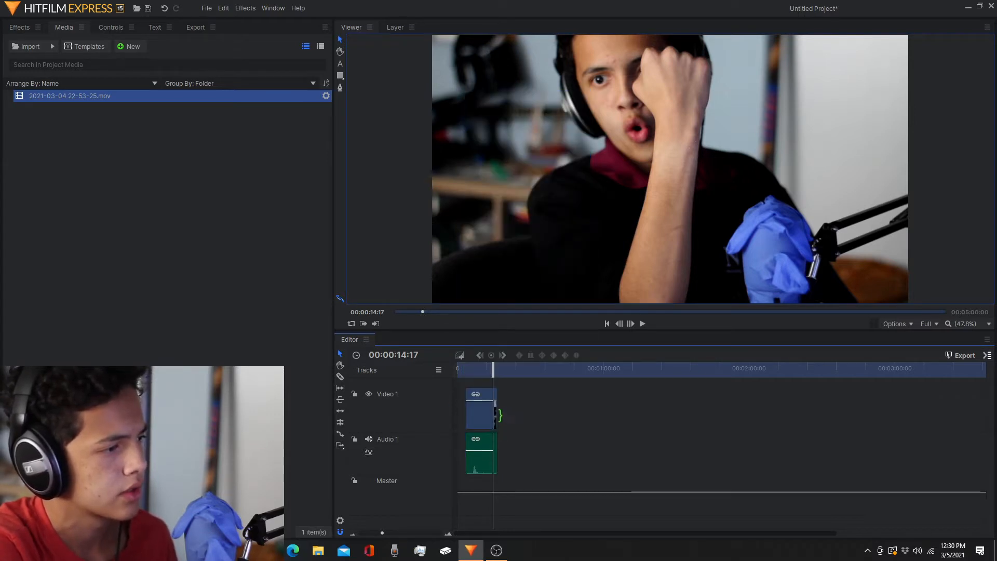
left_click(494, 414)
right_click(495, 413)
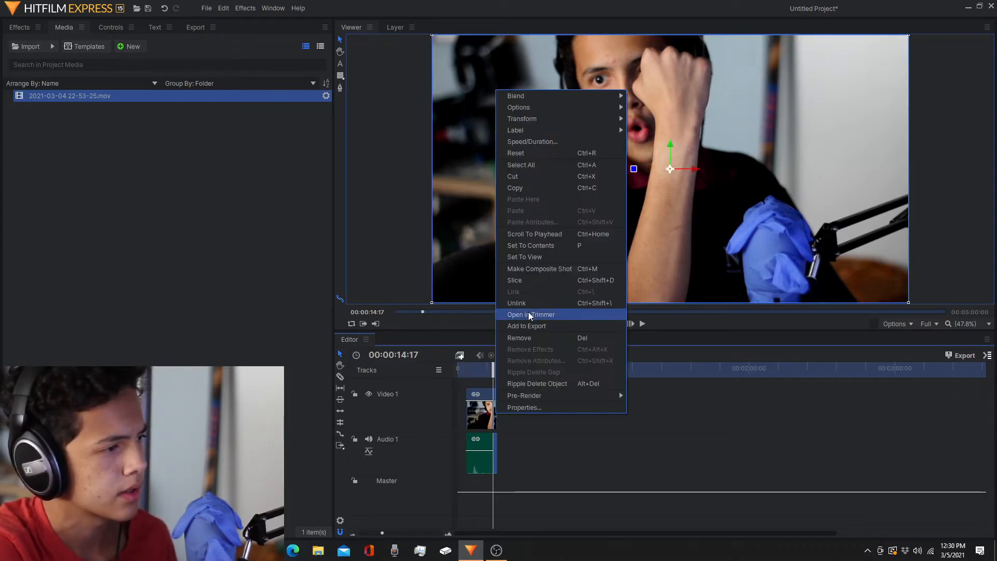
left_click(531, 337)
mouse_move(482, 411)
left_mouse_down()
mouse_move(466, 410)
mouse_move(474, 421)
left_mouse_up()
right_click(474, 422)
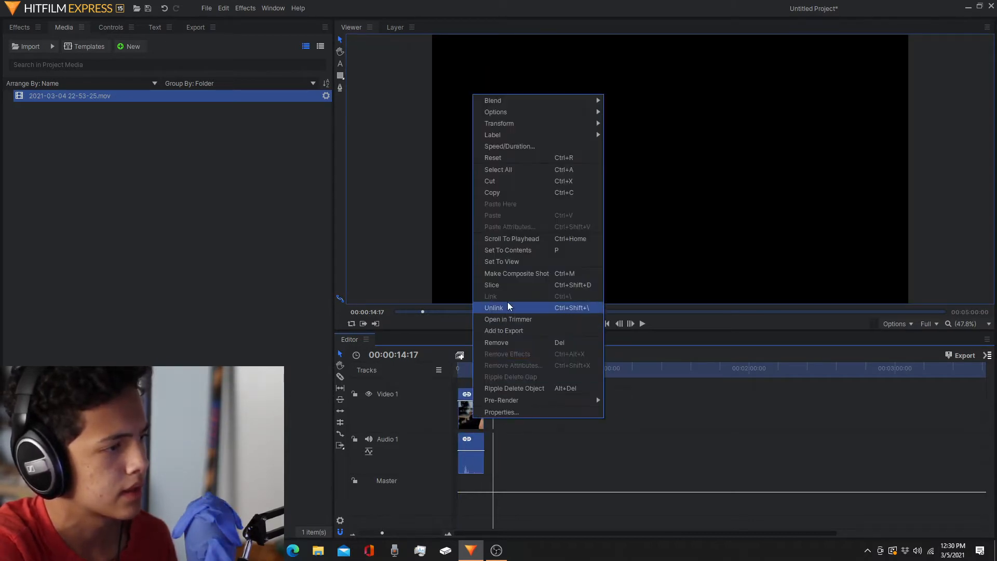
left_click(512, 275)
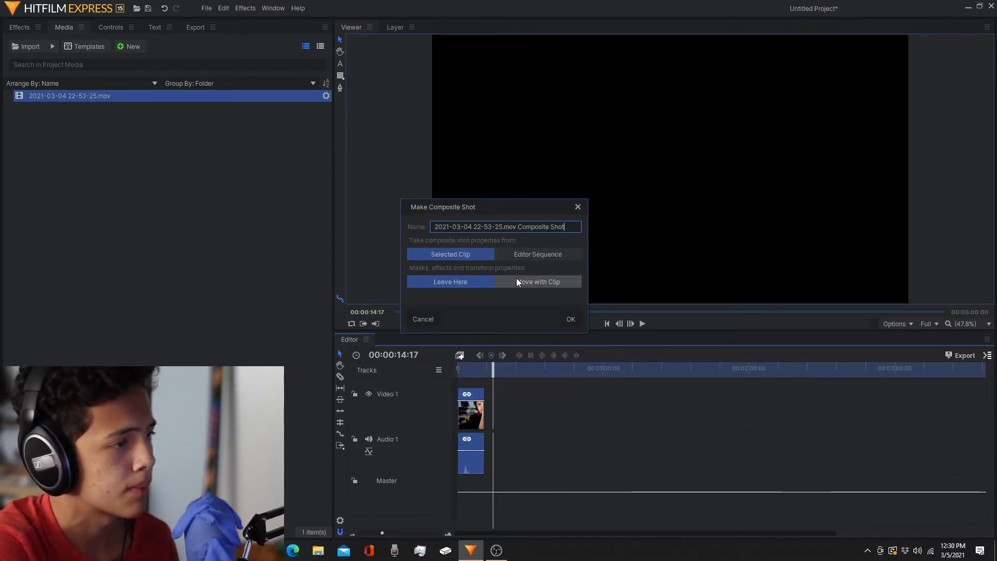
left_click(574, 320)
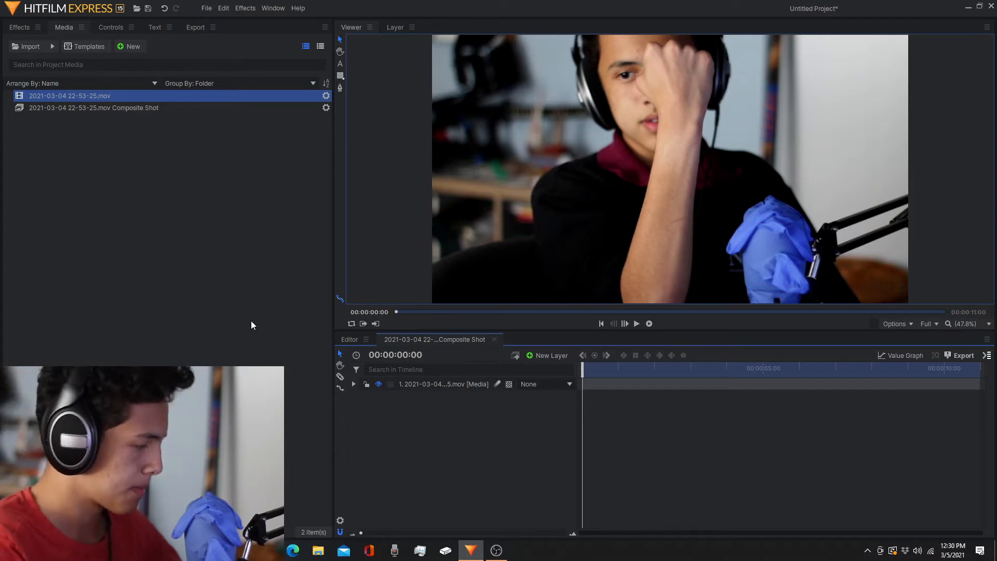
key("ctrl+z")
Make a composite shot named "Tutroial" from the trimmed clip, taking its properties from the selected clip.
right_click(473, 422)
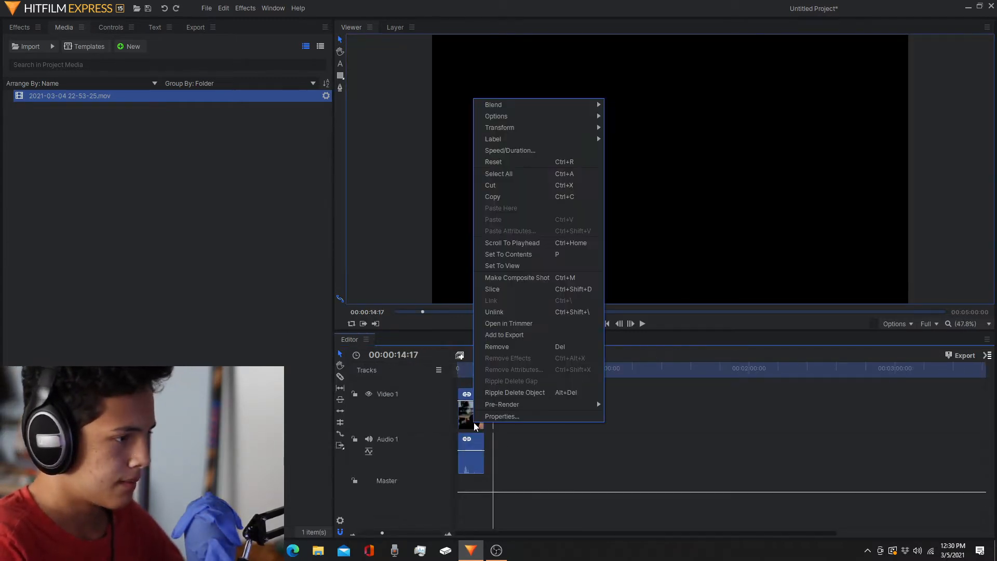
left_click(513, 278)
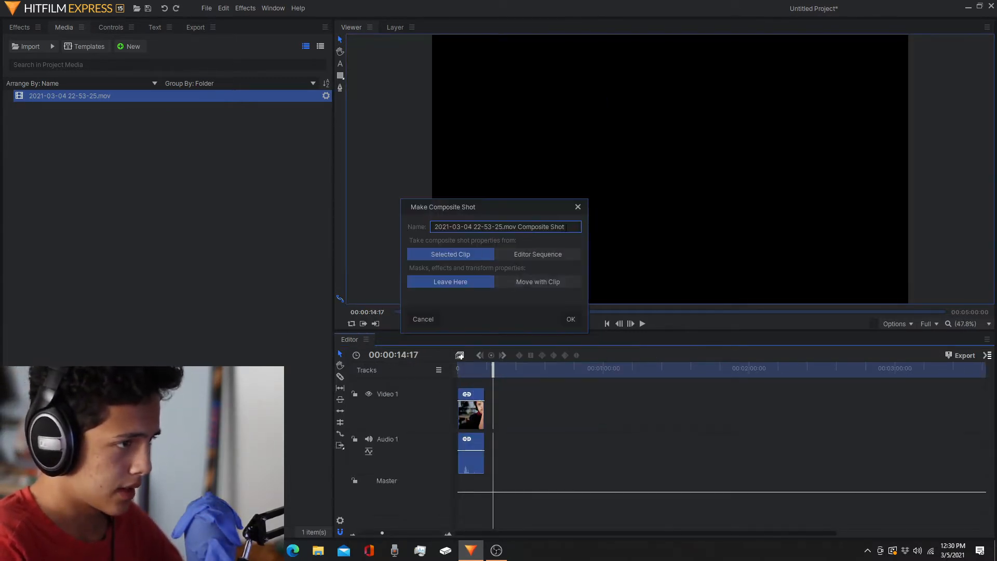
triple_click(567, 228)
triple_click(567, 227)
triple_click(566, 228)
type("Tut")
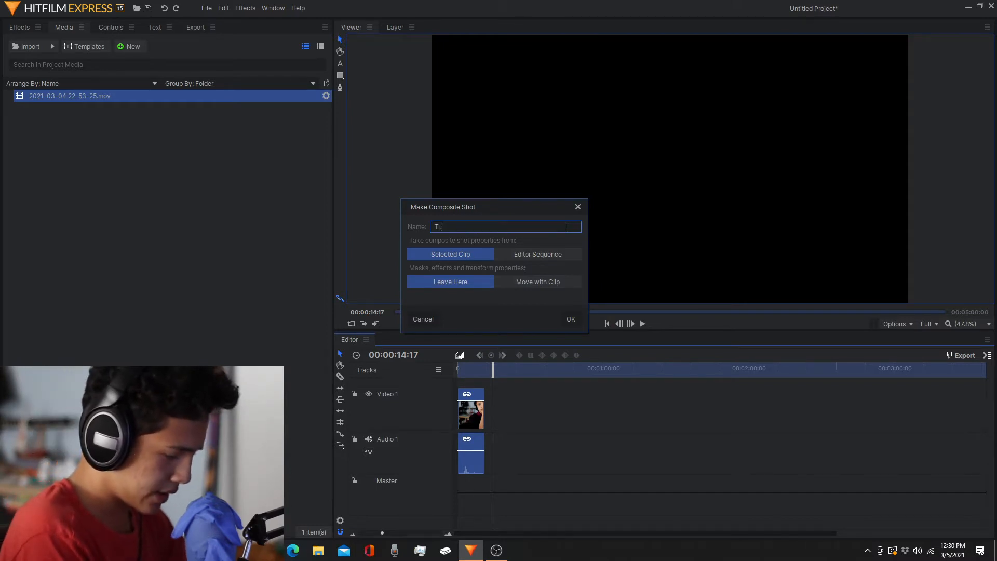
type("roial")
key("Return")
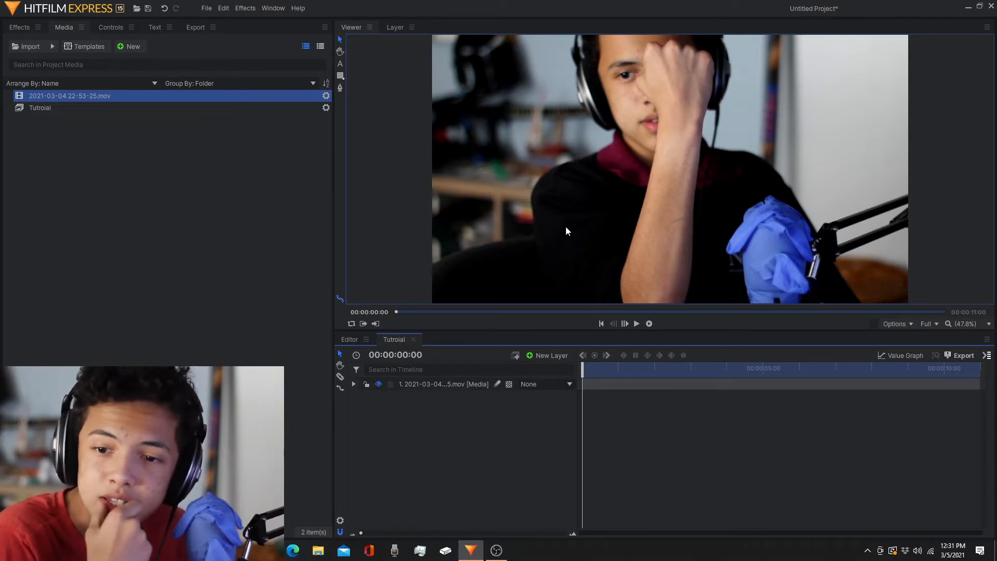
Give the video layer in the composite shot the Tomato label.
left_click(454, 387)
left_click(390, 384)
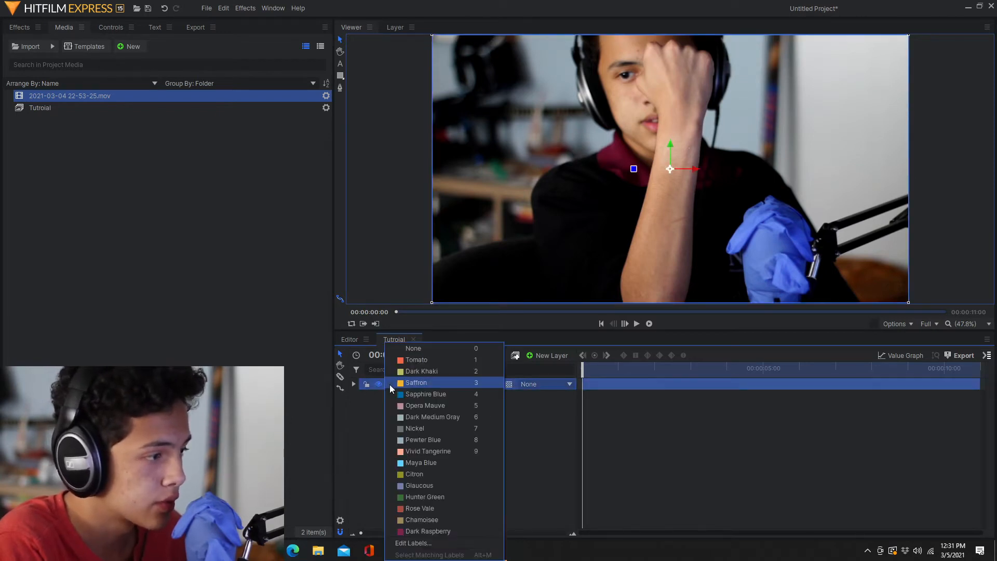
left_click(414, 363)
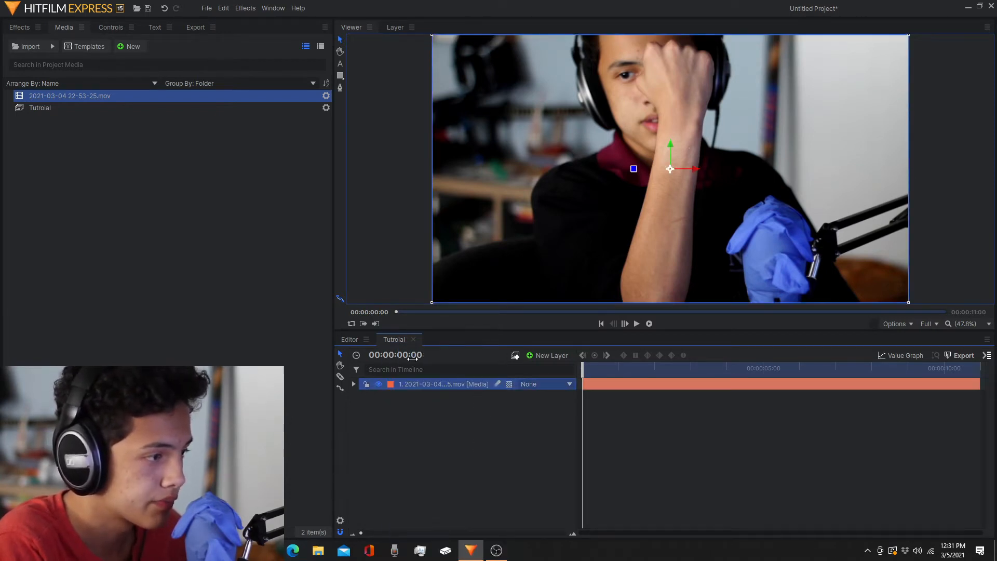
Duplicate the video layer and give the upper copy the Saffron label.
right_click(430, 387)
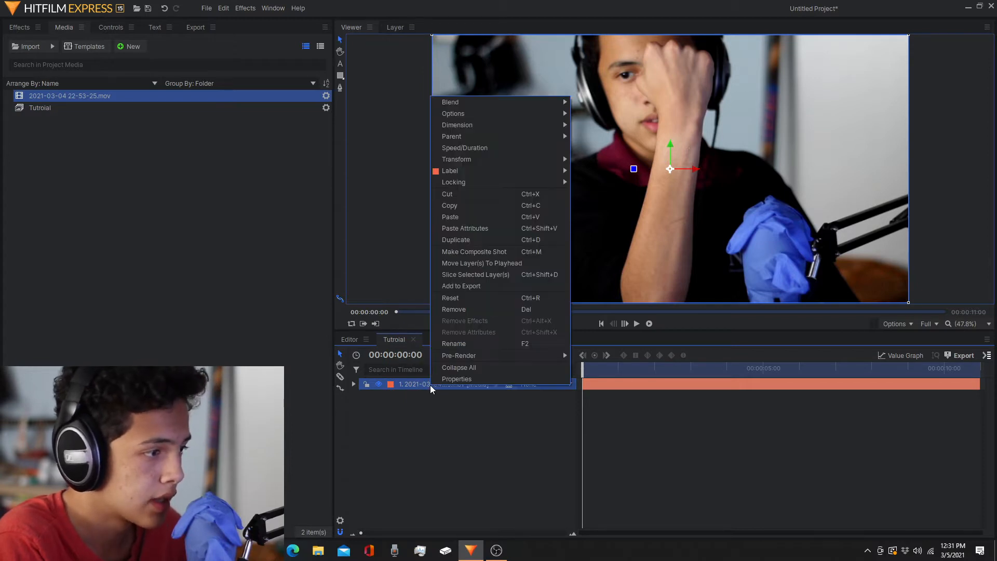
left_click(478, 241)
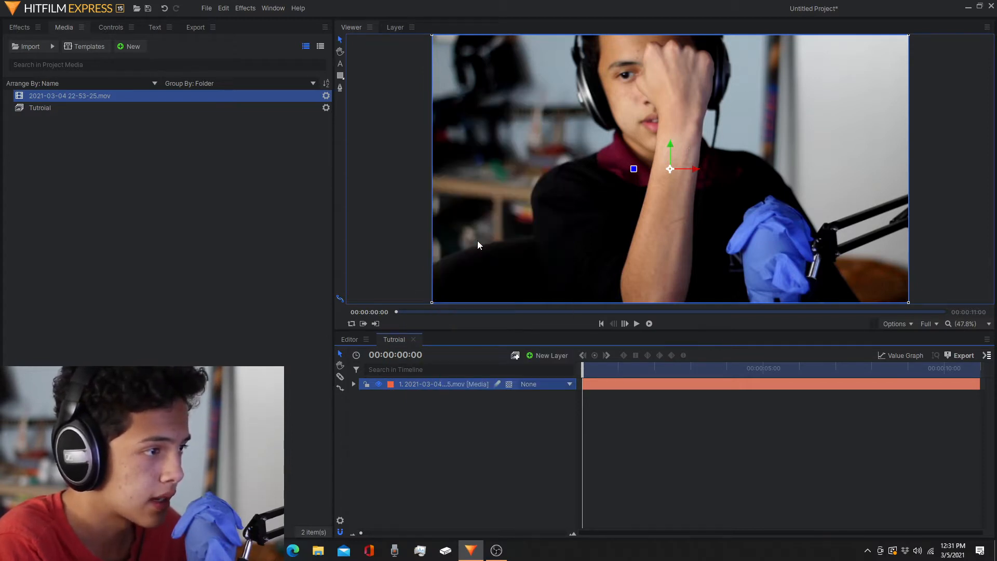
left_click(391, 384)
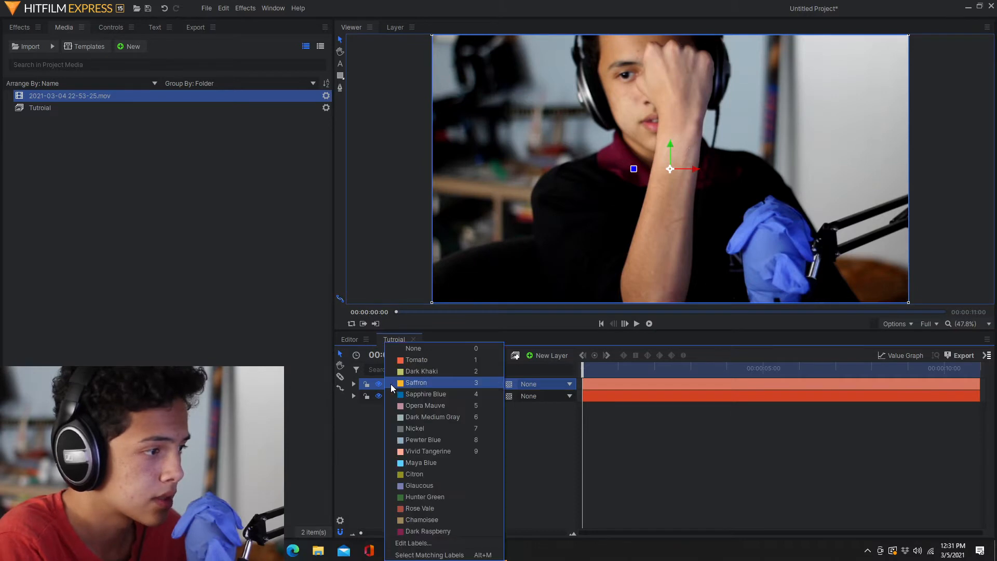
left_click(420, 382)
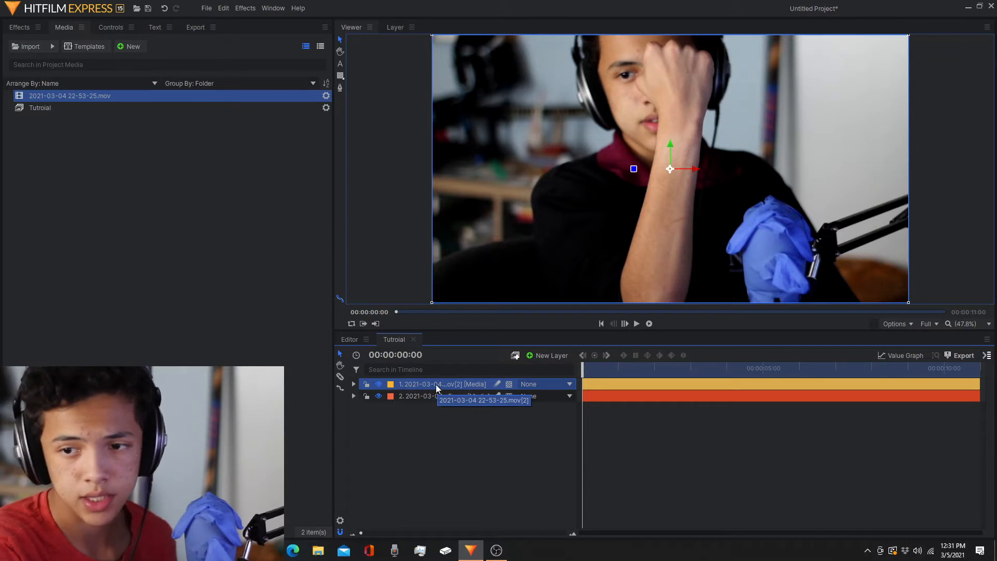
Apply the Boris FX Mocha HitFilm effect to the upper video layer and show the layer's controls.
left_click(20, 29)
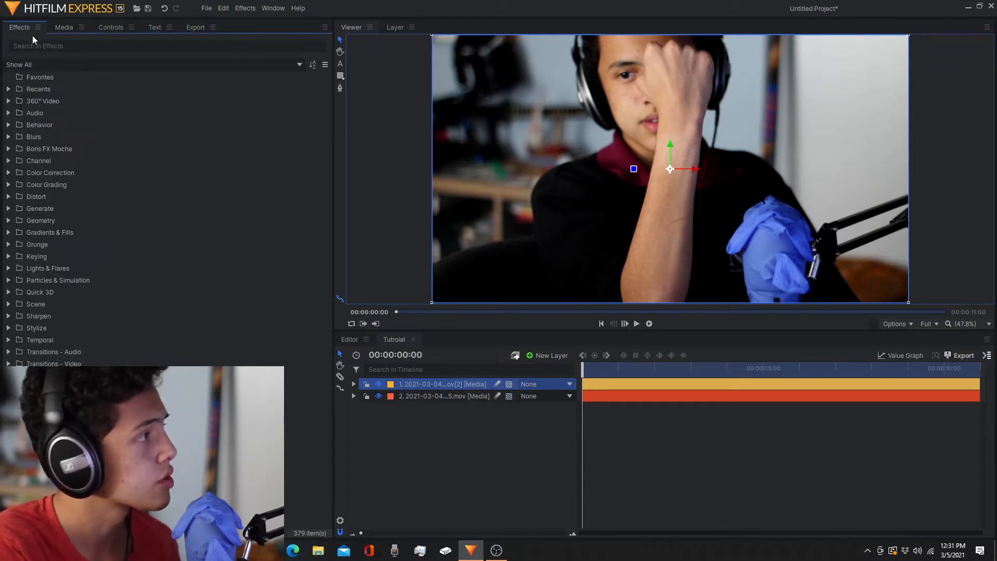
left_click(8, 148)
left_click_drag(89, 161, 428, 385)
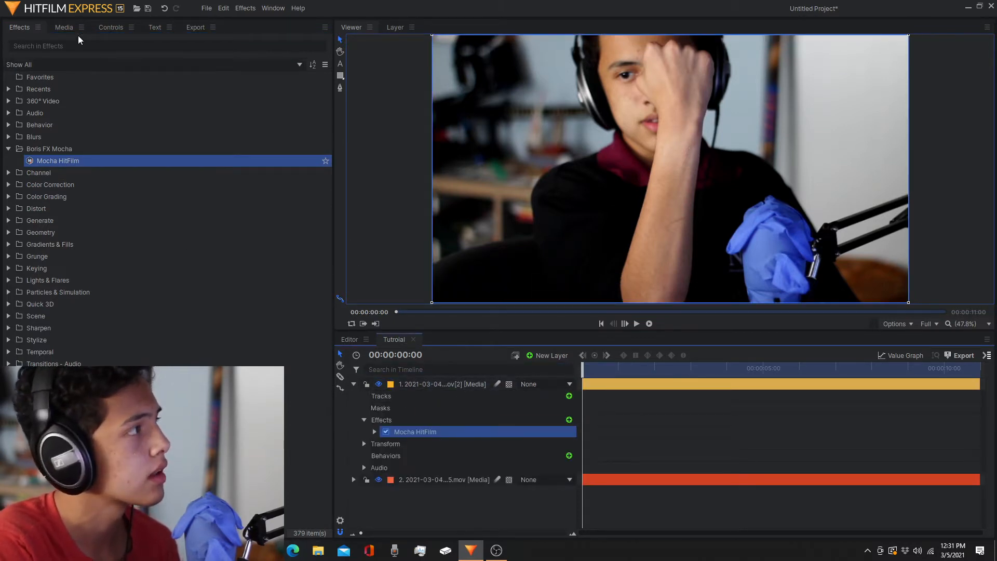
left_click(107, 28)
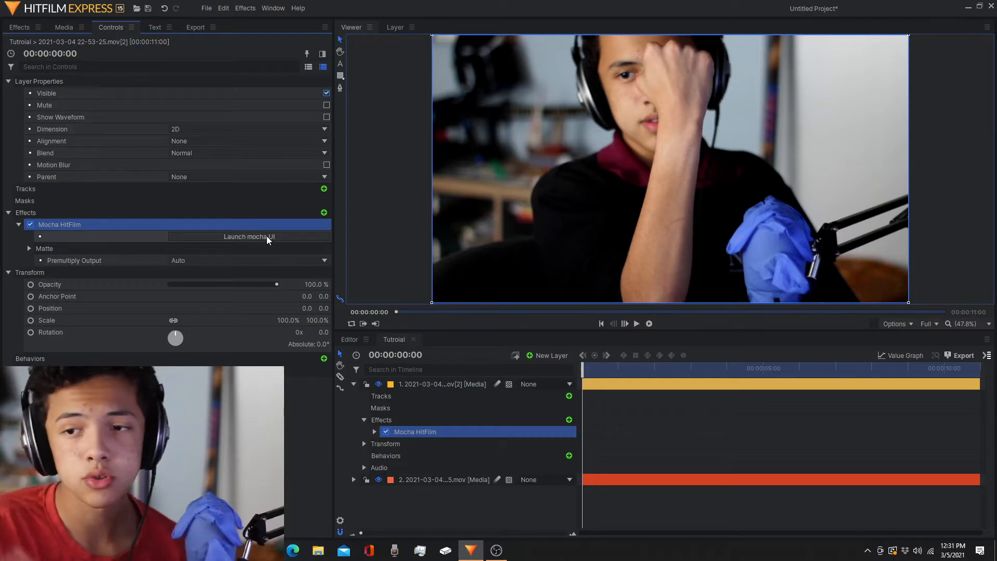
Start a freehand mask along the forearm's edge on the upper layer, and remove that mask.
left_click(341, 89)
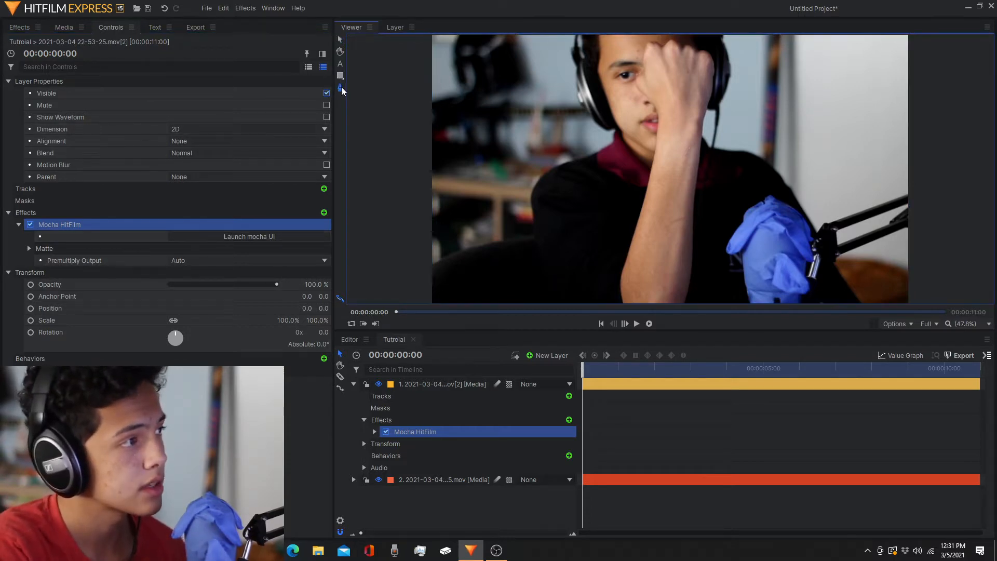
left_click(659, 116)
left_click(660, 134)
left_click(652, 162)
left_click(648, 188)
left_click(644, 213)
left_click(635, 231)
left_click(628, 253)
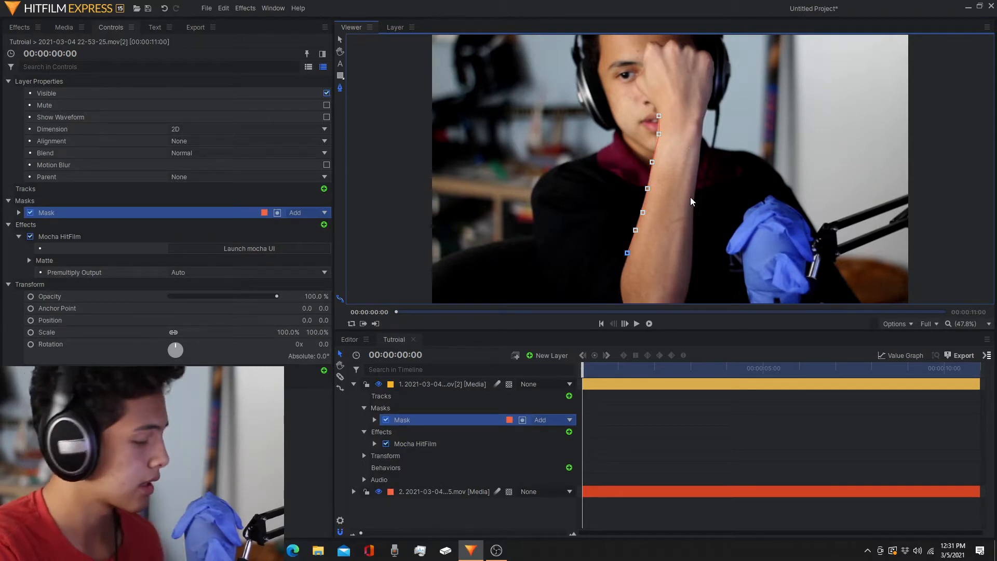
right_click(429, 419)
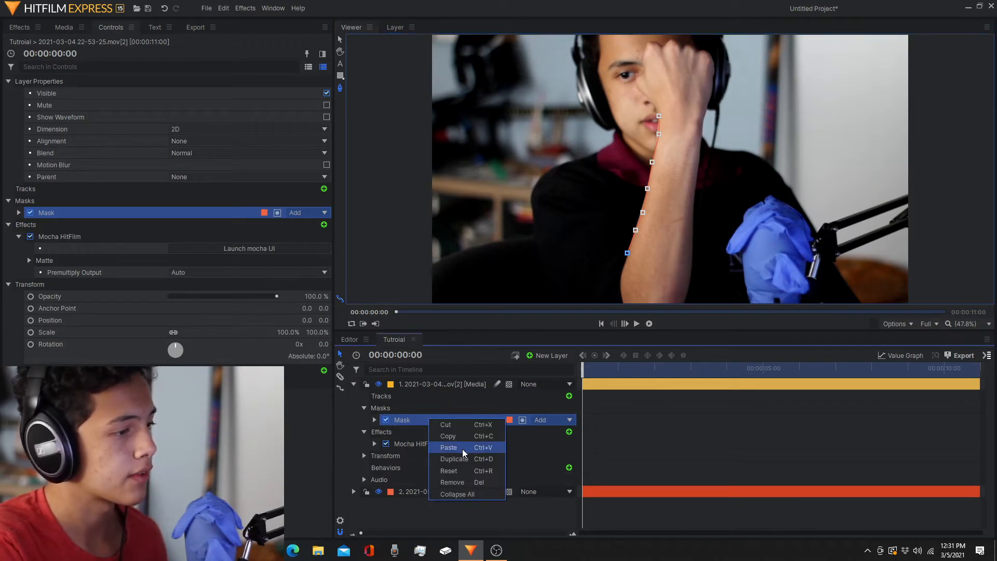
left_click(463, 481)
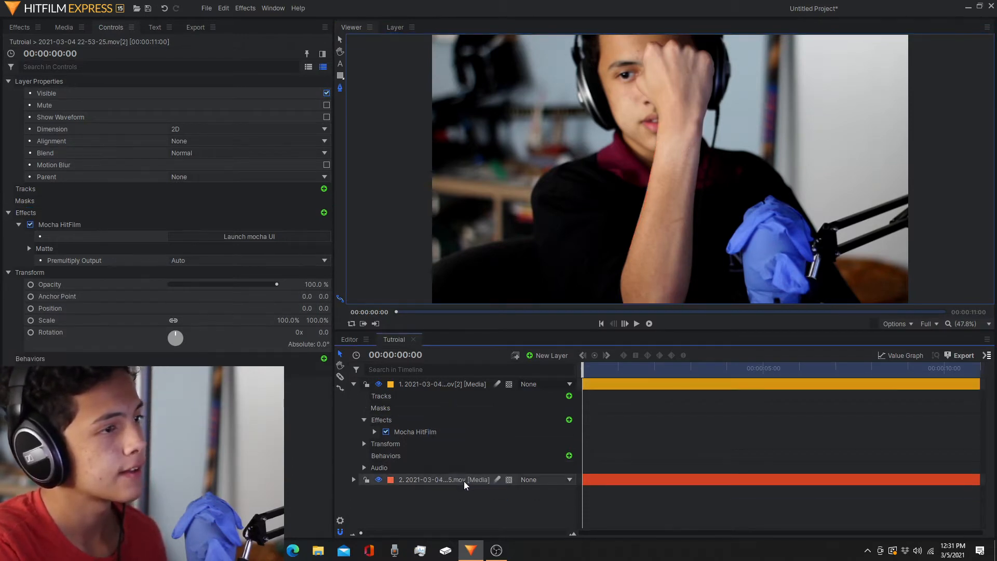
Launch the Mocha UI from the upper layer's Mocha HitFilm effect.
left_click(417, 432)
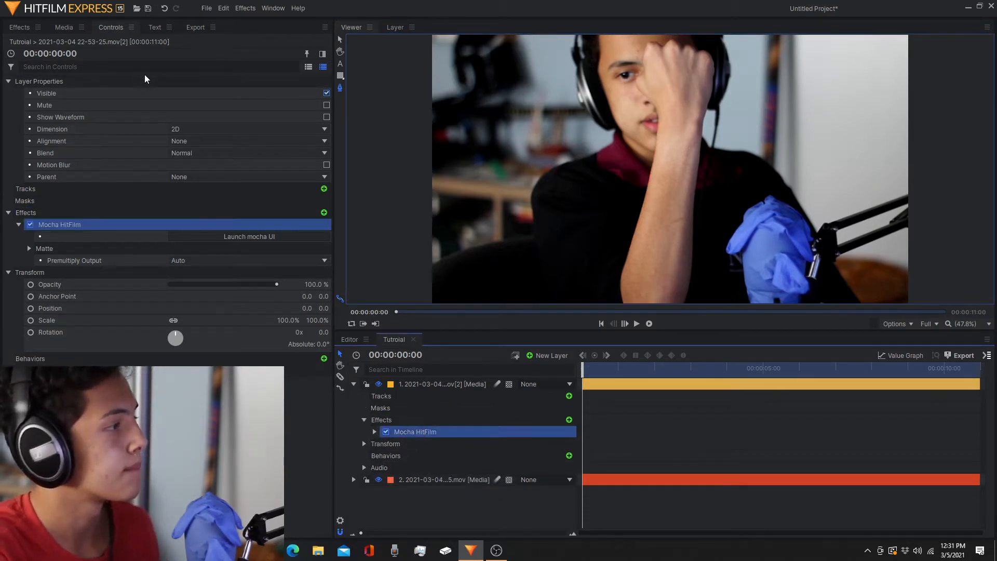
left_click(252, 236)
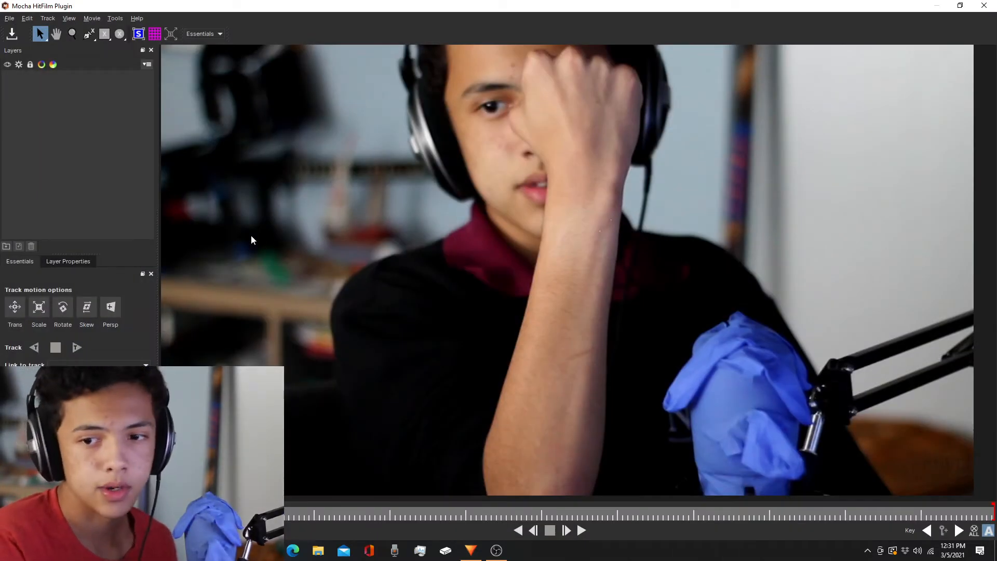
left_click(89, 34)
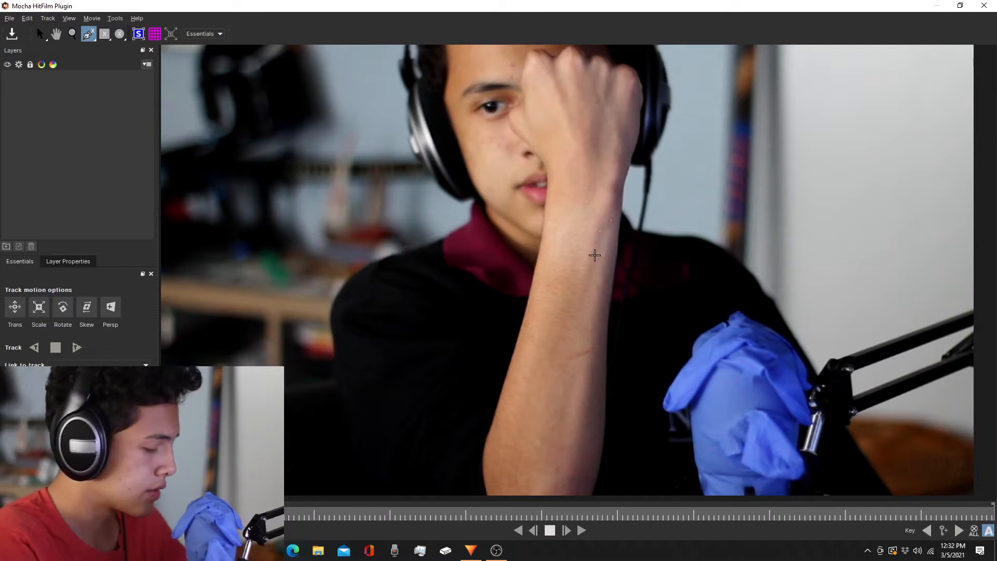
key("z")
left_click(596, 260)
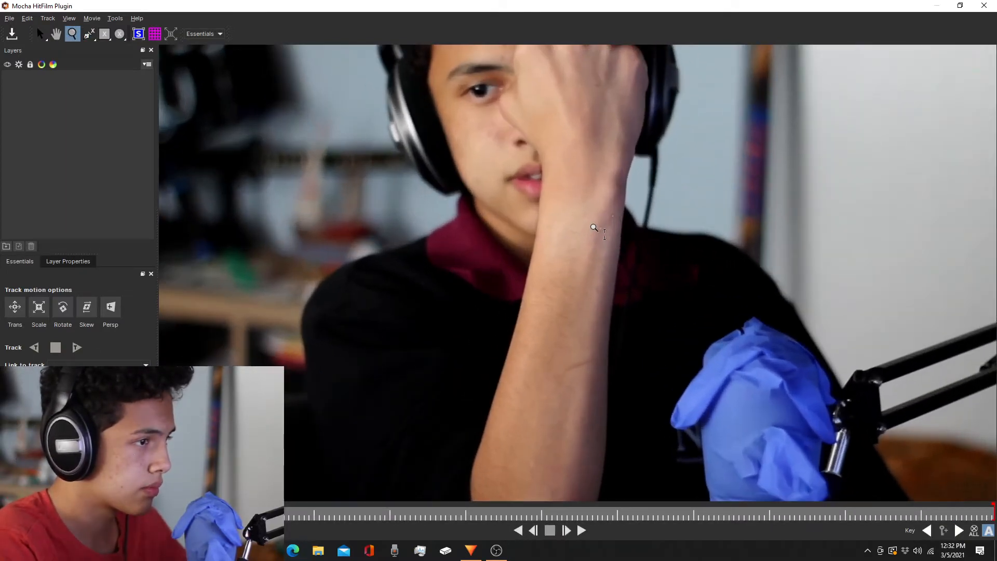
key("x")
left_click_drag(592, 222, 609, 289)
left_click(609, 288)
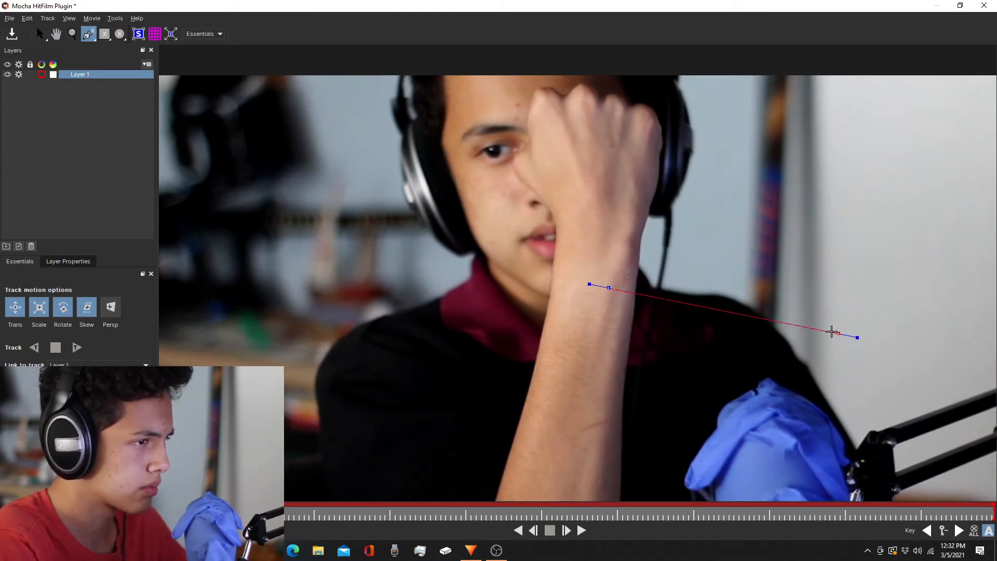
key("ctrl+z")
Discard the stray spline and start a new X-spline along the thumb and down the adjoining edge of the wrist.
left_click_drag(516, 191, 634, 266)
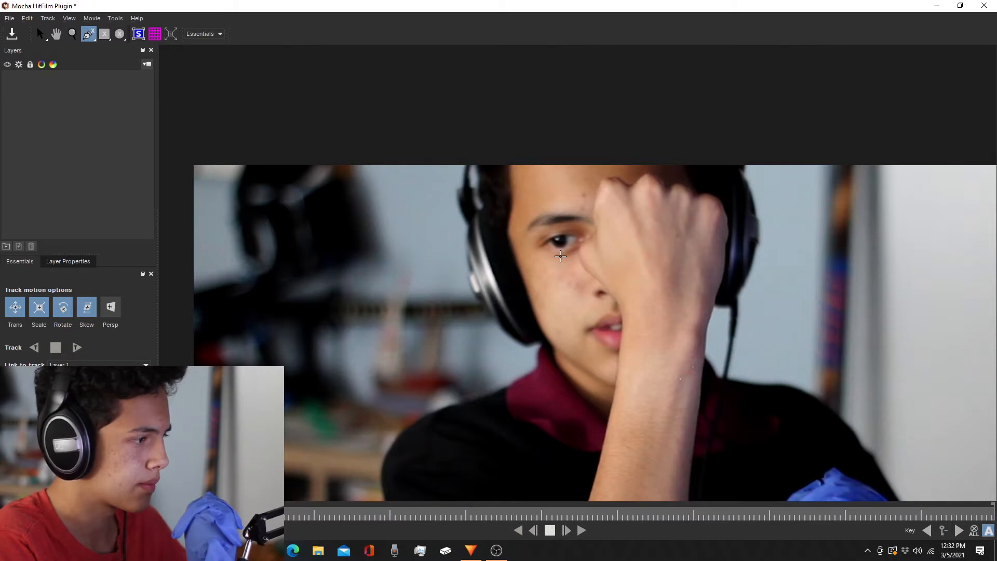
key("z")
left_click_drag(625, 260, 597, 3)
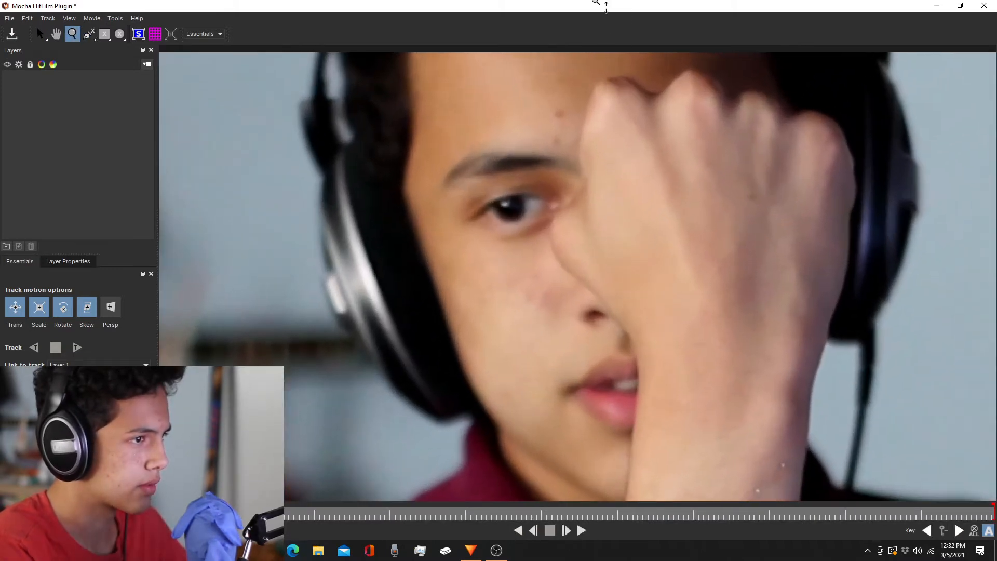
left_click(555, 217)
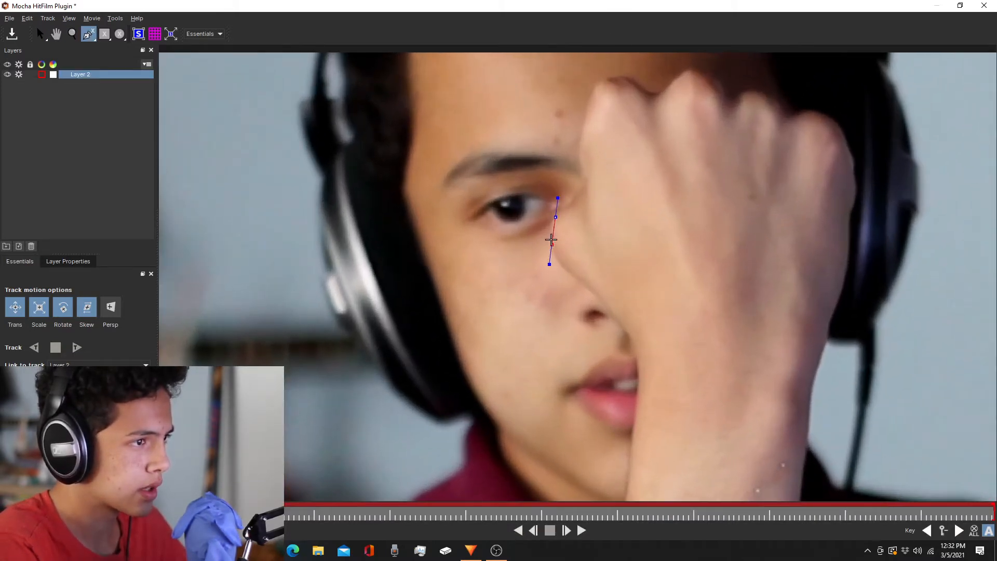
left_click(558, 267)
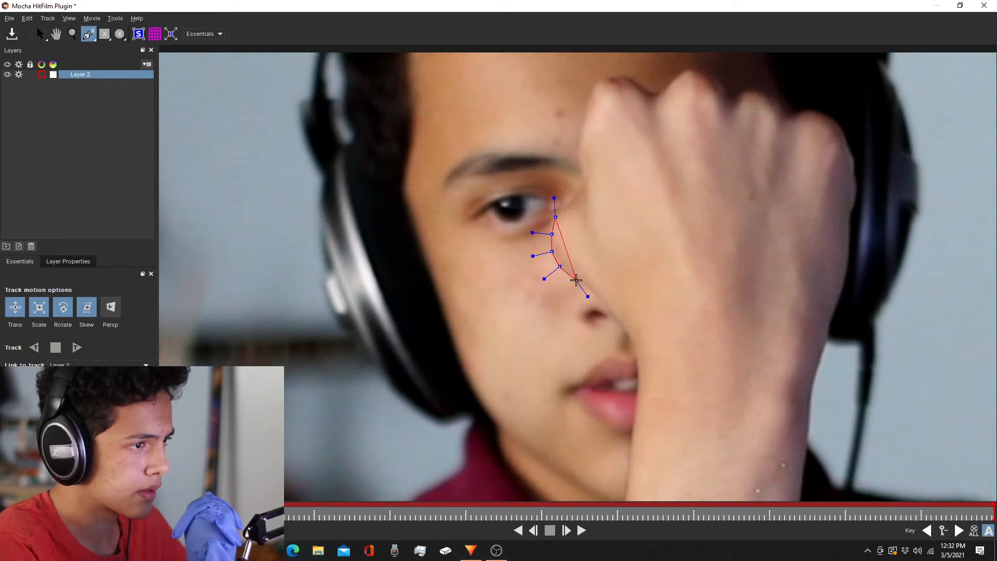
left_click(577, 281)
left_click(620, 325)
left_click(632, 339)
left_click(640, 363)
left_click_drag(637, 398, 635, 403)
Bring the stray spline point back onto the little-finger knuckle and continue the outline across the knuckles to the middle one.
left_click_drag(955, 357, 974, 359)
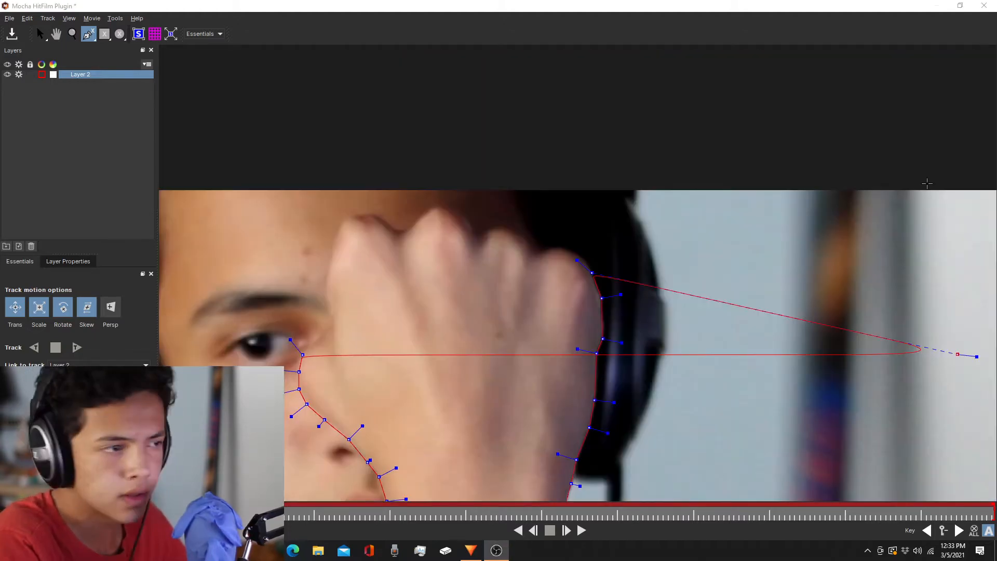
left_click_drag(953, 352, 580, 253)
left_click(558, 247)
left_click(537, 247)
left_click(534, 251)
left_click(522, 236)
left_click(509, 229)
left_click(492, 228)
left_click(484, 237)
left_click(468, 221)
left_click(457, 210)
left_click(450, 208)
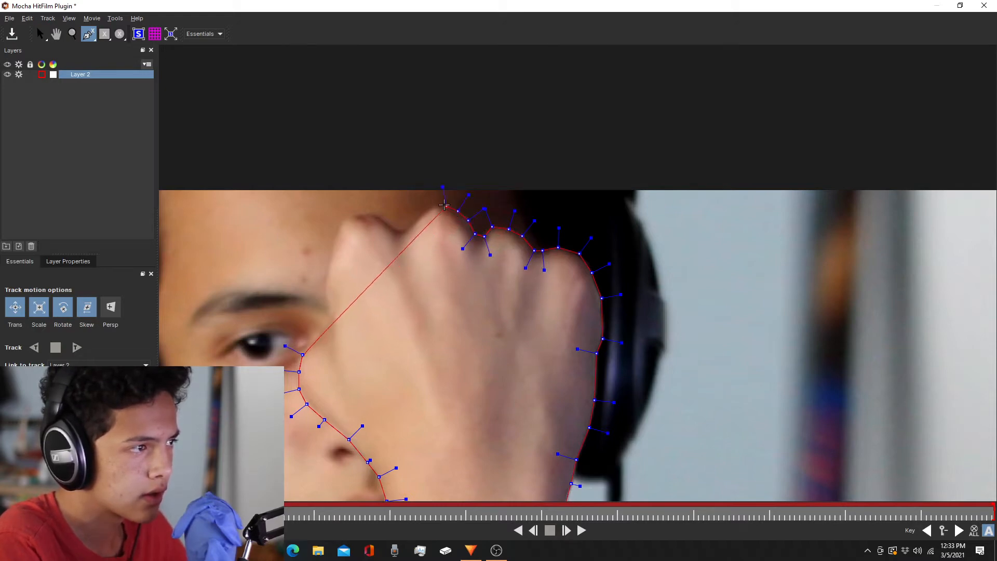
Continue the X-spline over the index knuckle and down to the thumb, and close the arm outline.
left_click(439, 206)
left_click(406, 229)
left_click(397, 229)
left_click(387, 219)
left_click(373, 214)
left_click(355, 214)
left_click(341, 222)
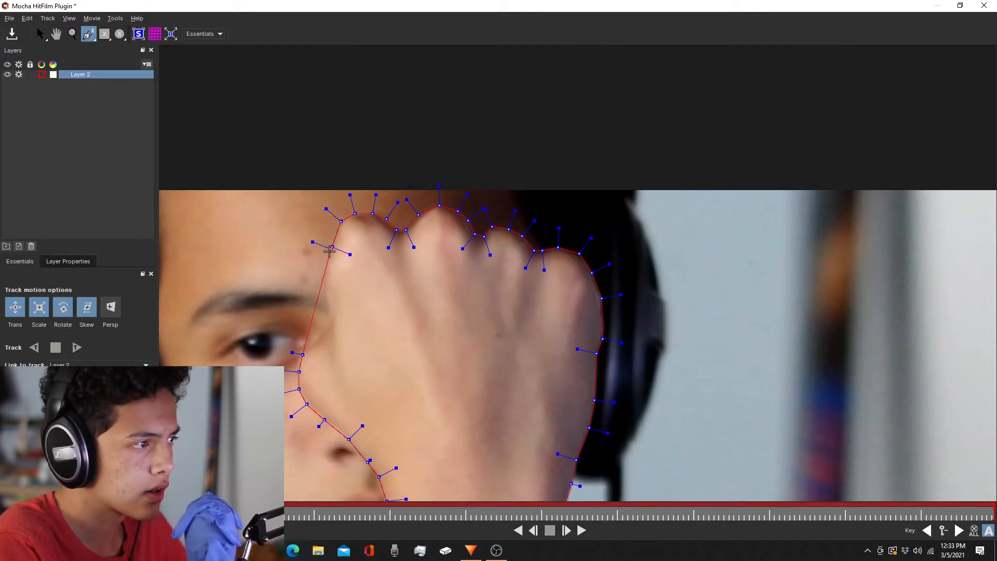
left_click(329, 322)
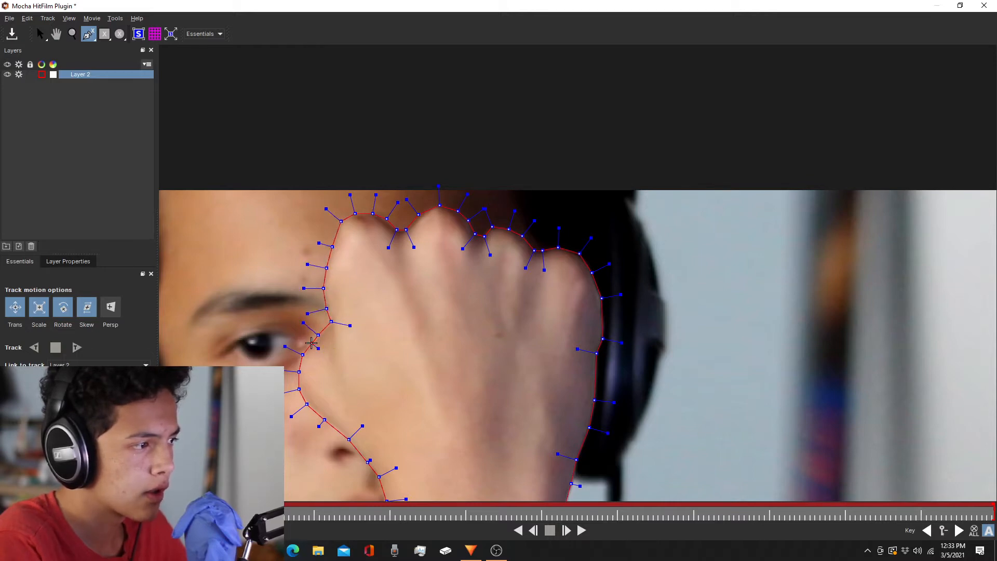
right_click(310, 343)
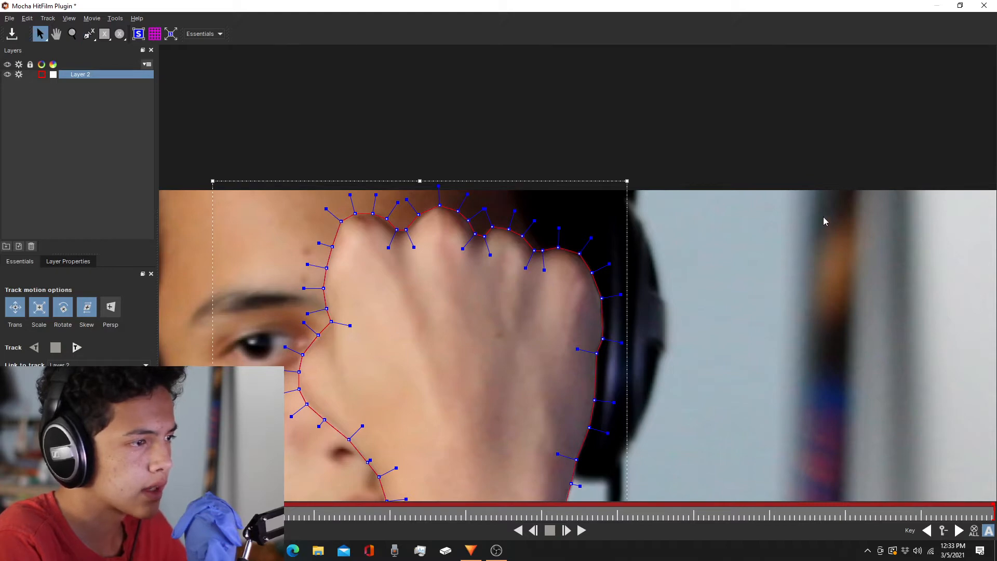
Track the whole arm outline forward from the first frame and stop the tracking partway through the clip.
key("z")
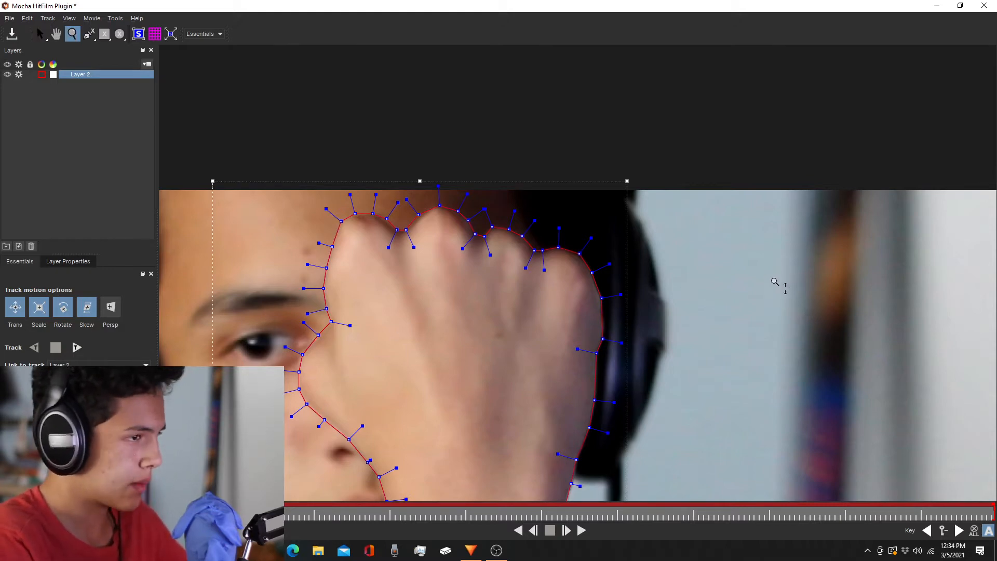
left_click_drag(740, 307, 808, 408)
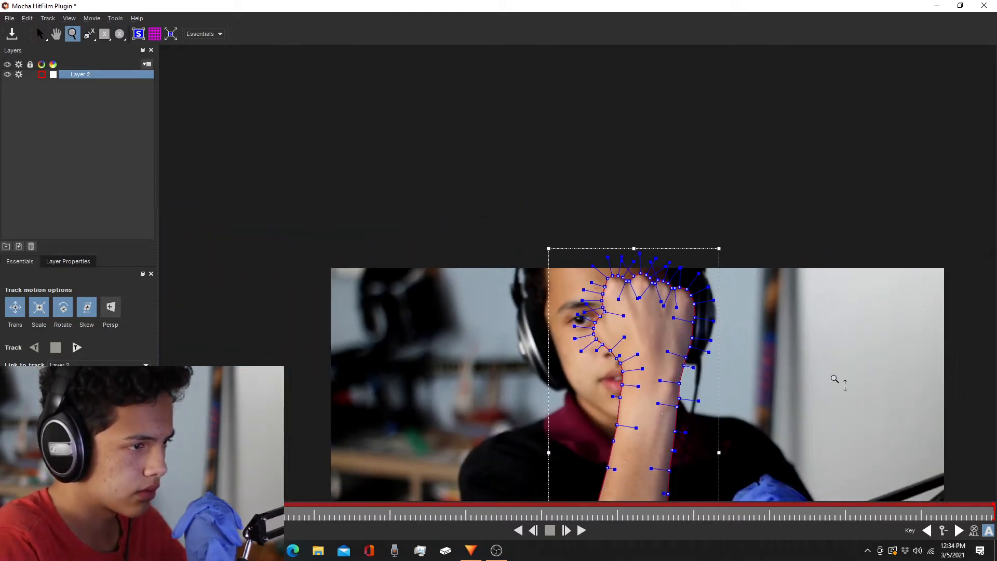
key("x")
left_click_drag(954, 364, 898, 194)
key("s")
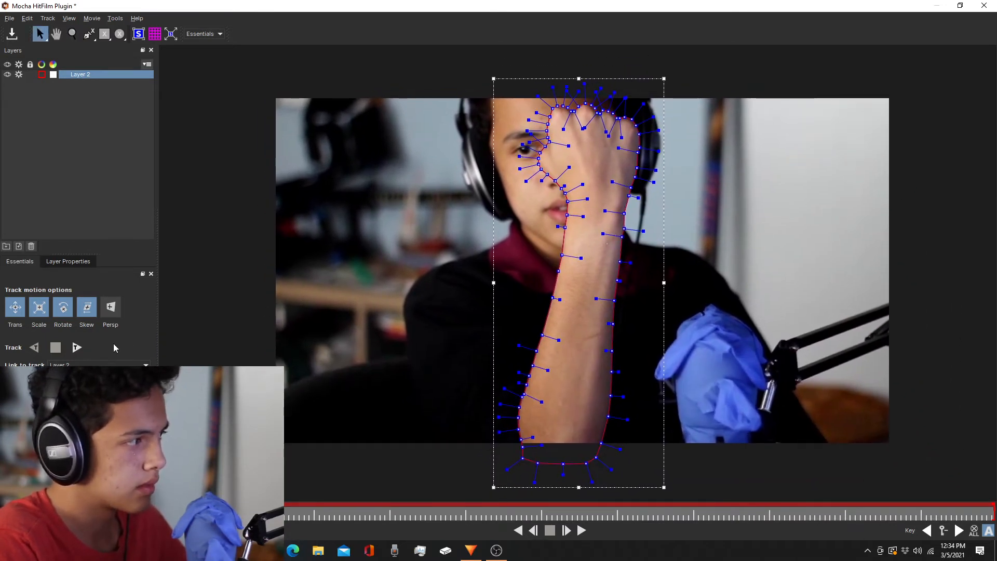
left_click(79, 350)
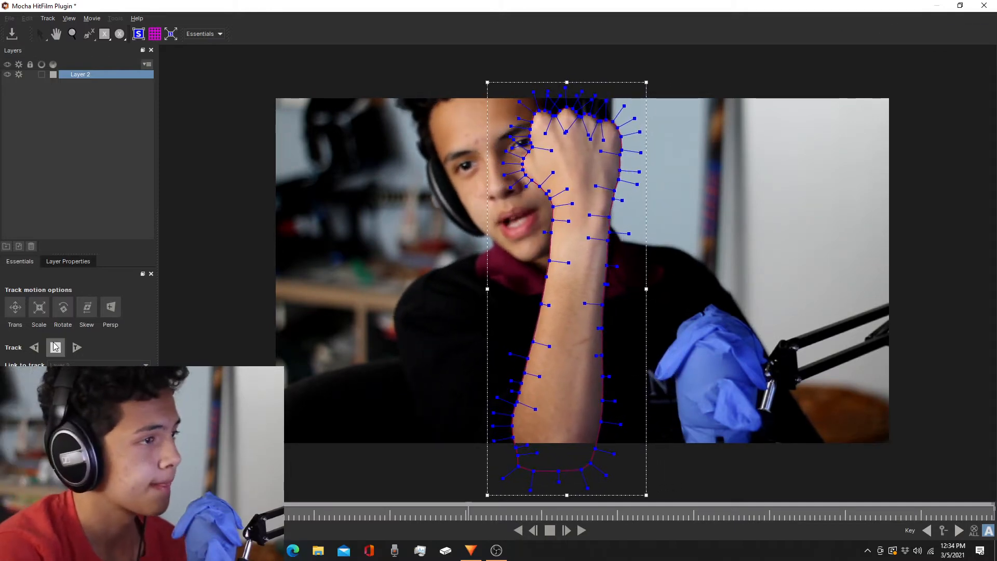
left_click(56, 347)
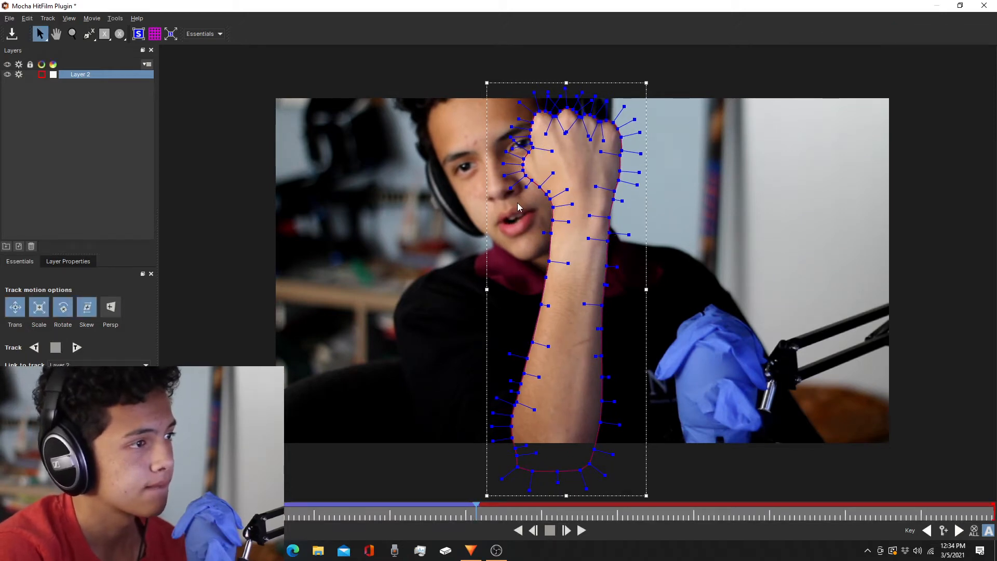
Go back to an earlier tracked frame and reshape the spline points outward to fit the thumb's edge.
left_click_drag(476, 506, 399, 505)
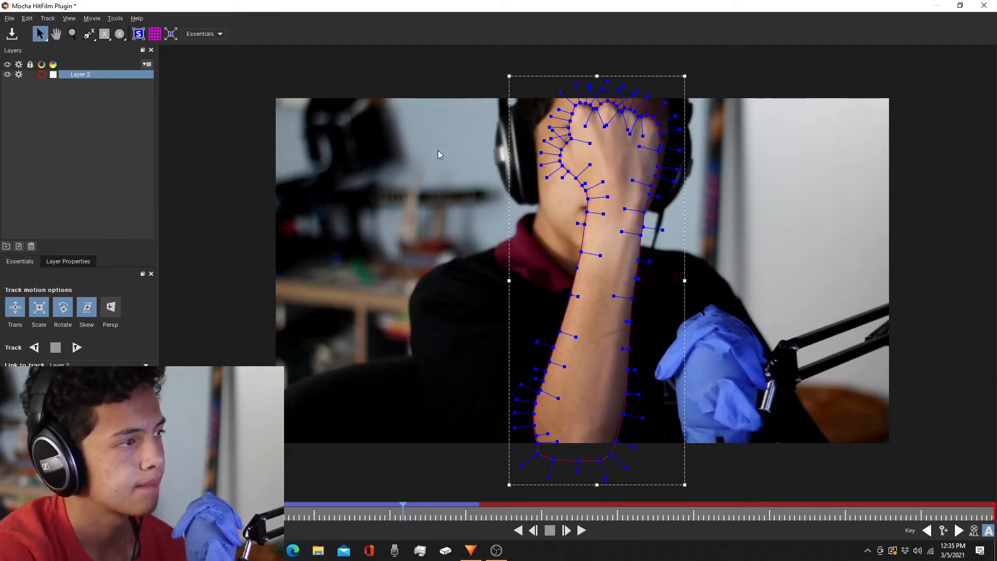
key("z")
left_click_drag(538, 142, 483, 3)
left_click_drag(576, 297, 520, 59)
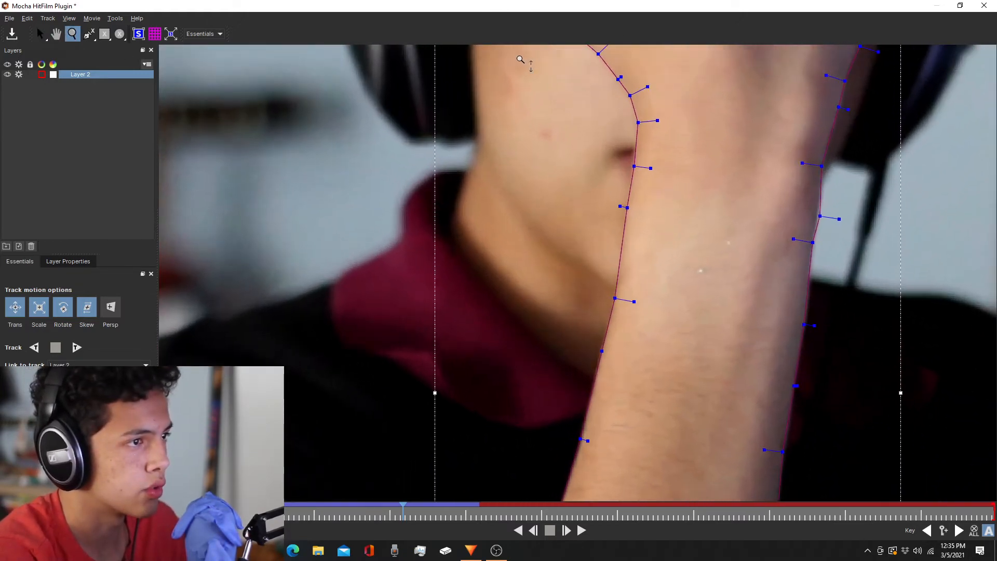
key("x")
left_click_drag(497, 129, 439, 370)
left_click_drag(463, 275, 451, 359)
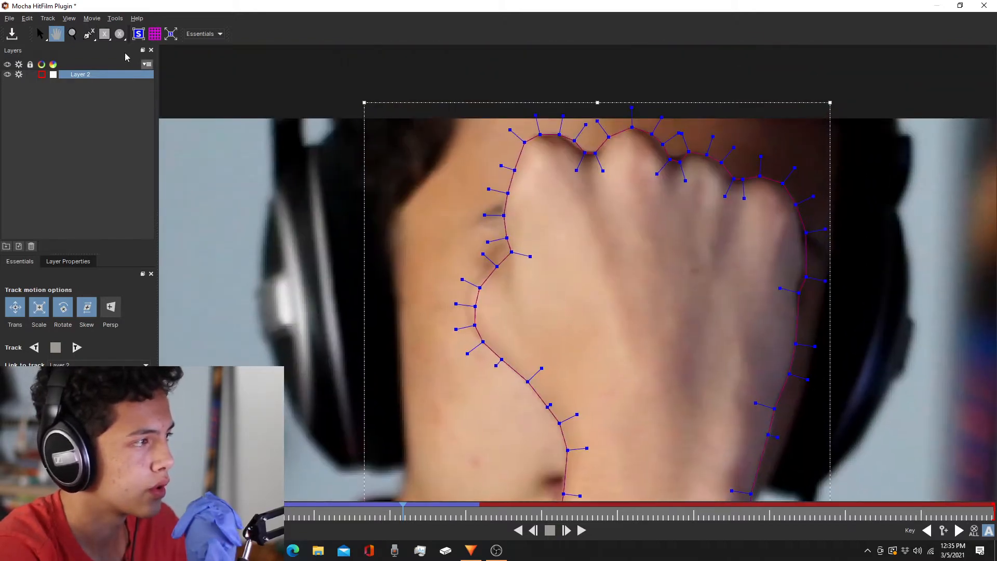
key("s")
left_click_drag(497, 267, 470, 329)
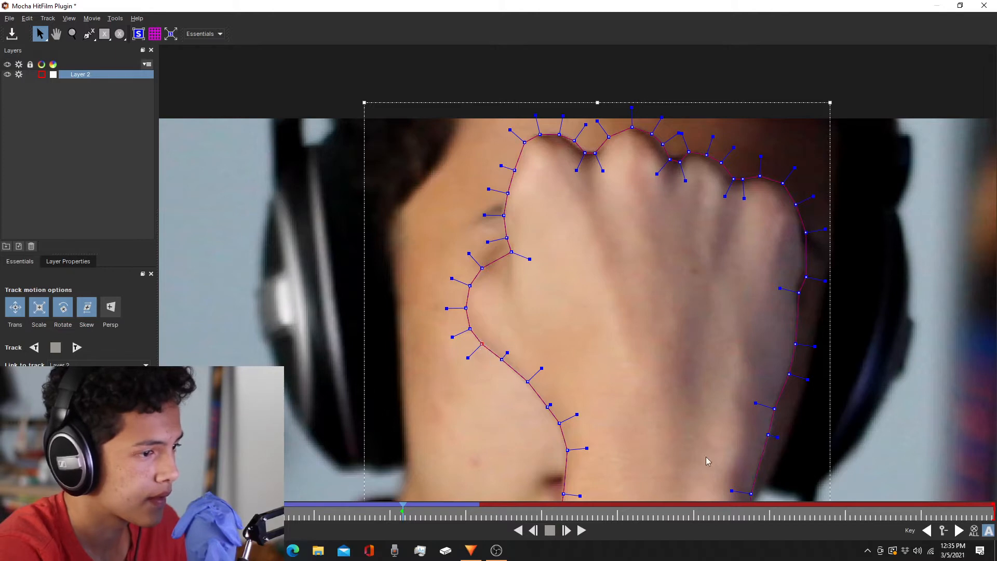
Resume forward tracking of the corrected arm outline through to the clip's last frame.
left_click(77, 347)
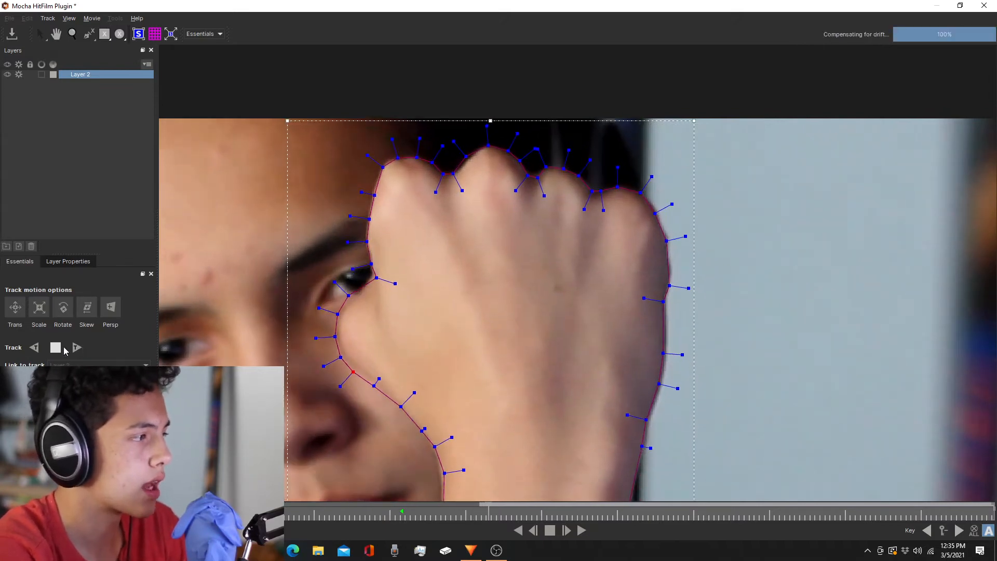
left_click(62, 348)
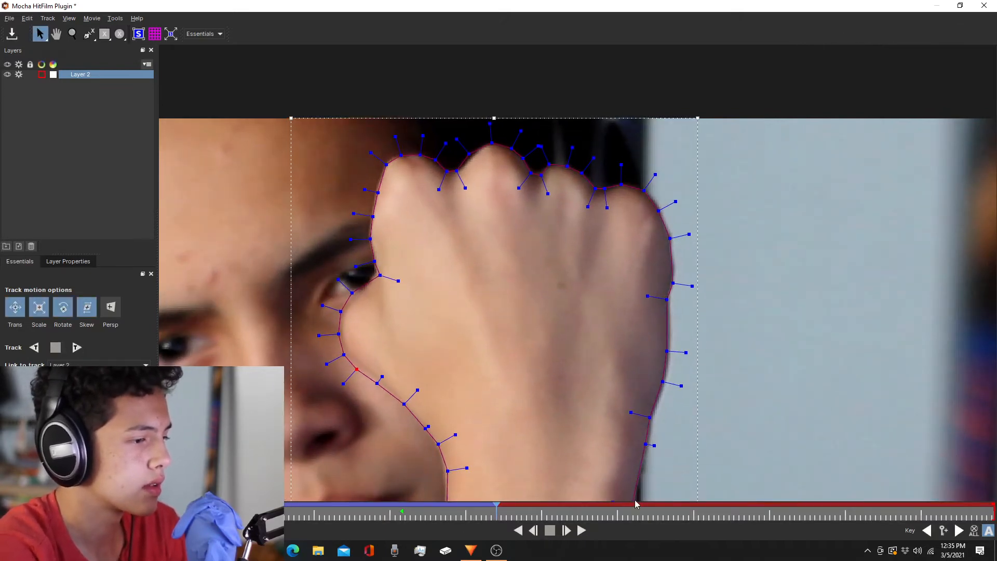
left_click(72, 33)
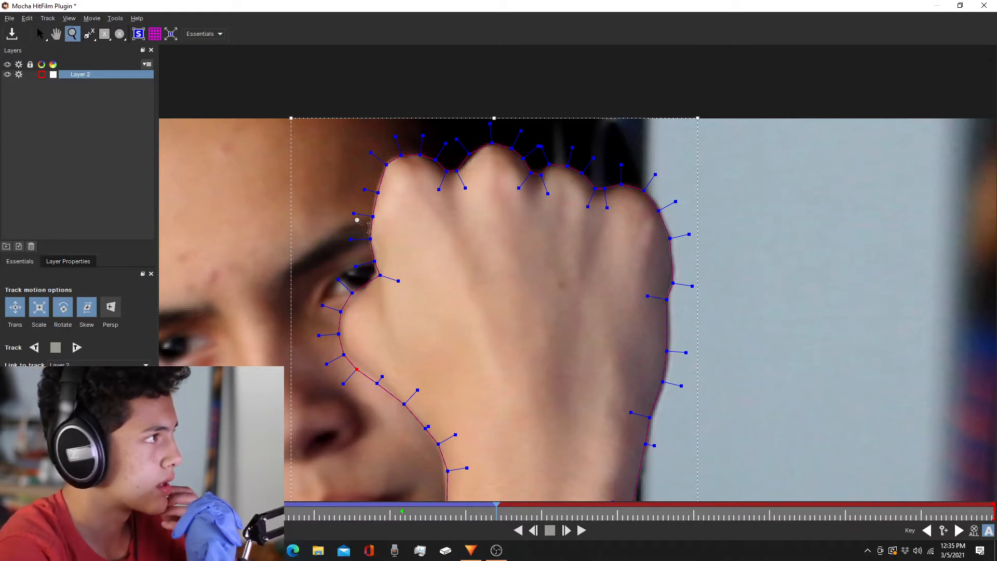
left_click_drag(292, 290, 306, 456)
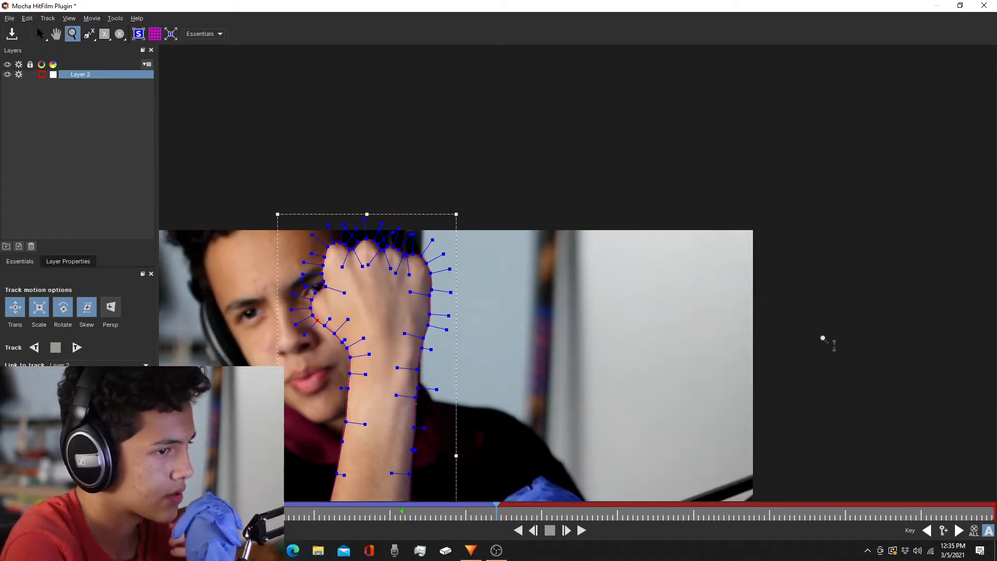
left_click_drag(796, 347, 691, 368)
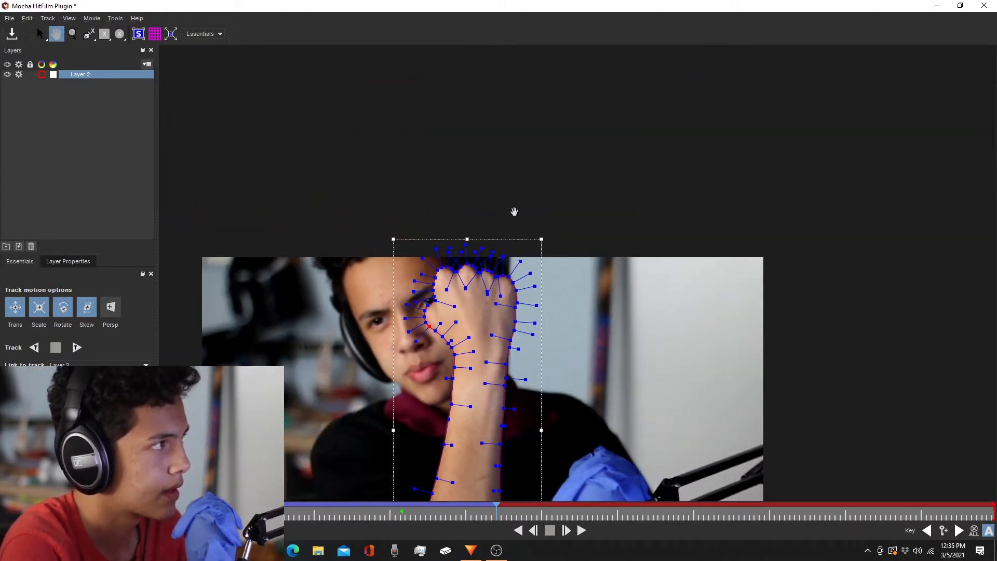
left_click_drag(877, 289, 880, 202)
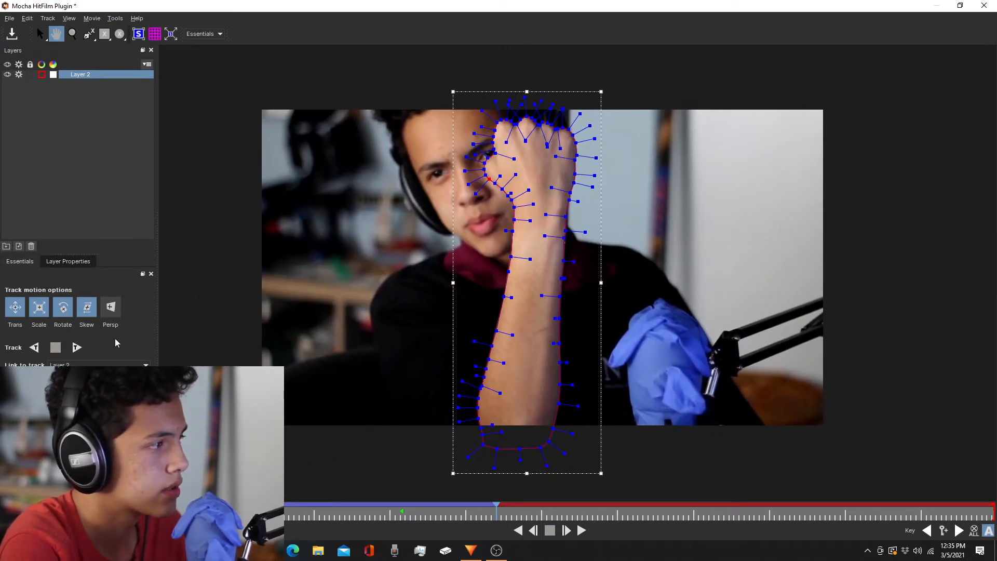
left_click(77, 347)
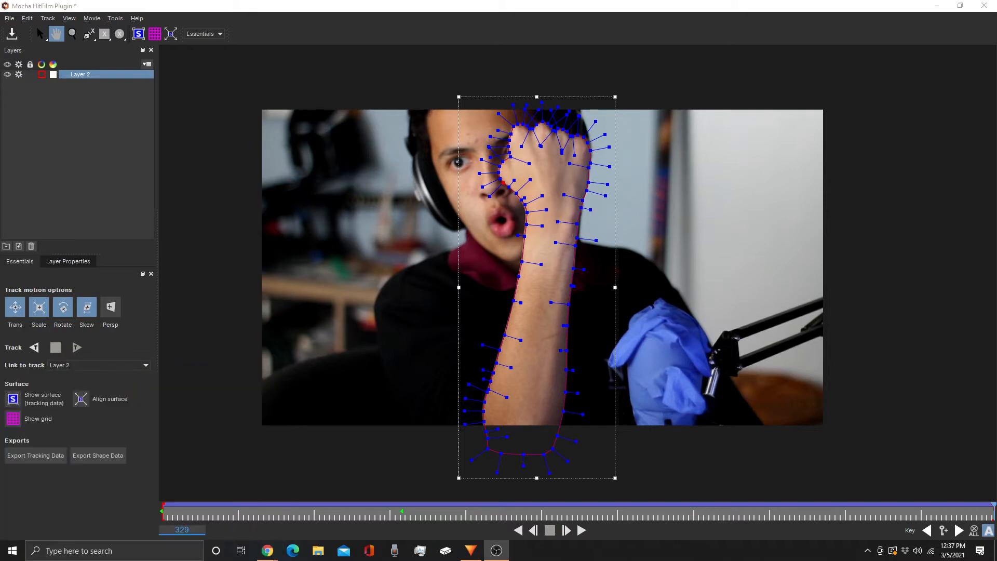
Start exporting the tracking data in the HitFilm Transform Data [position, scale and rotation] (*.hfcs) format.
left_click(35, 457)
left_click(522, 259)
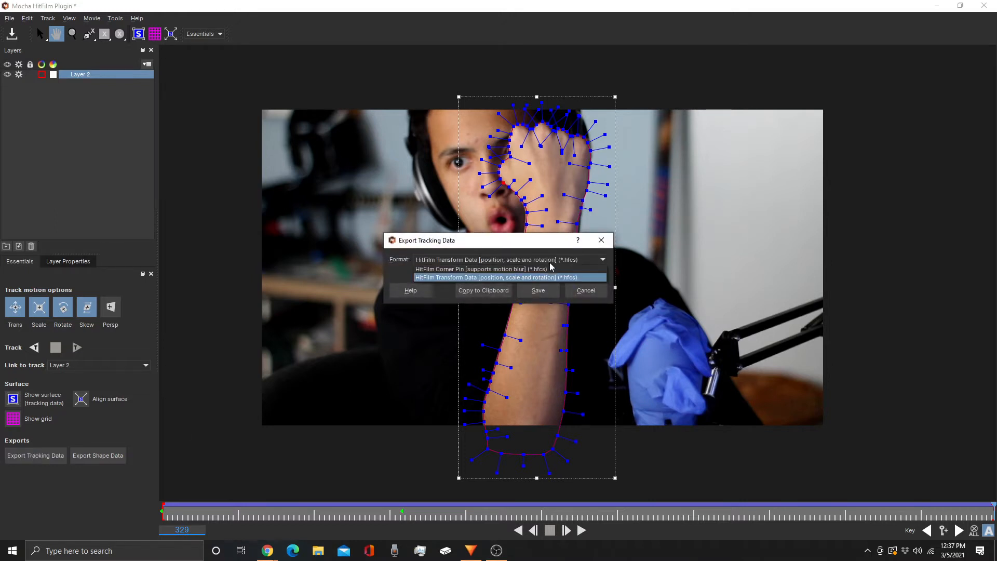
left_click(445, 264)
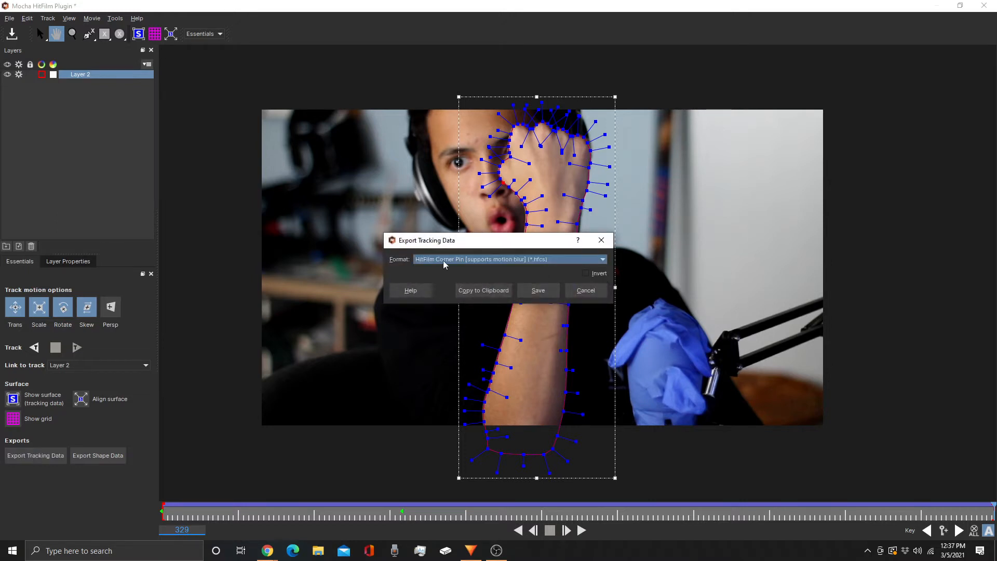
left_click(510, 263)
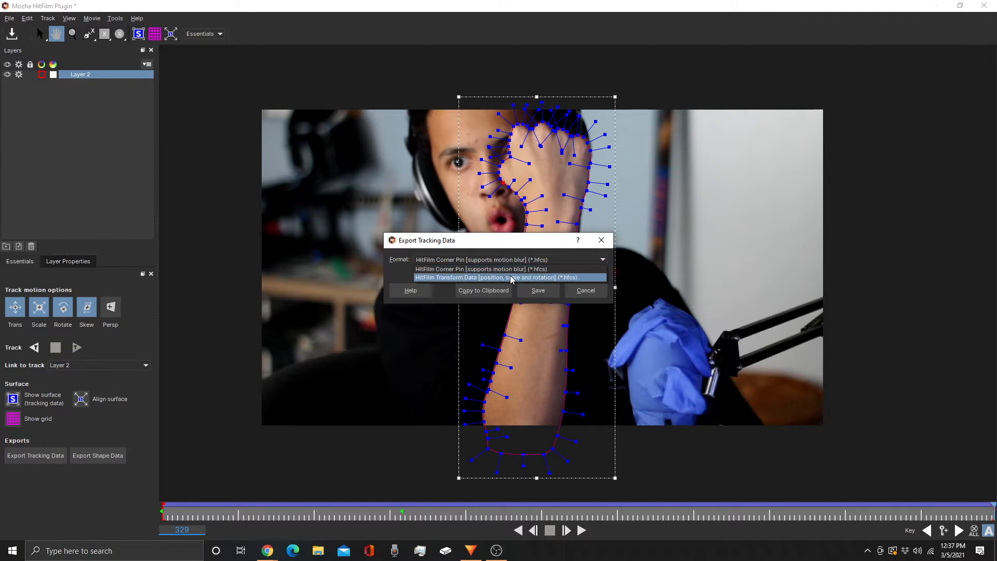
left_click(517, 277)
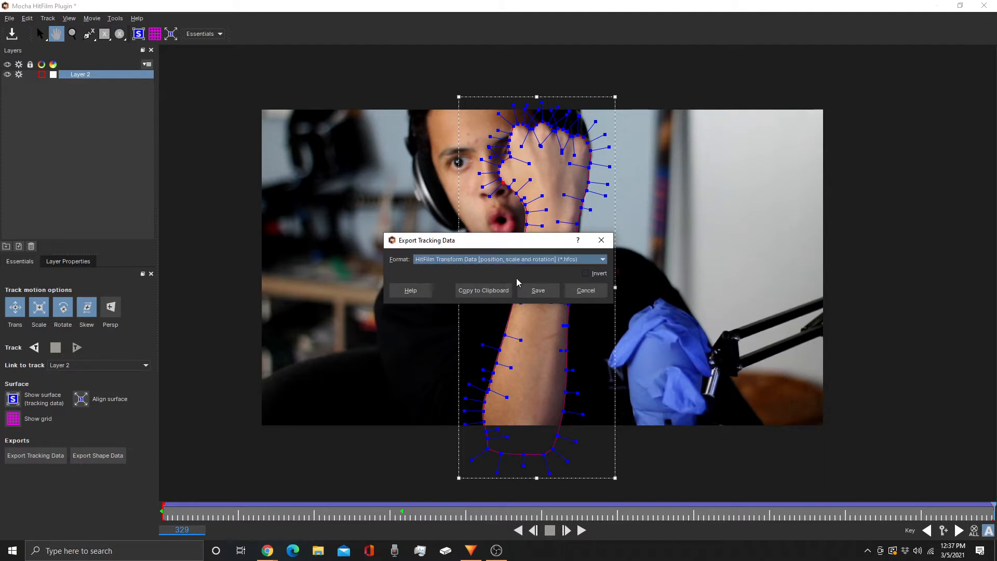
Save the exported tracking data as Tutorial track hand in the New folder directory.
left_click(538, 290)
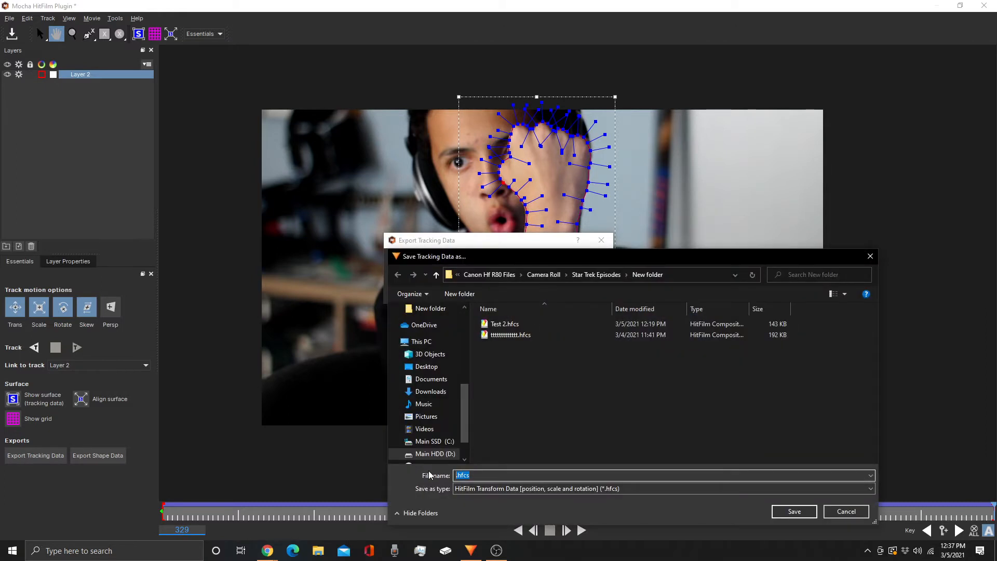
type("T")
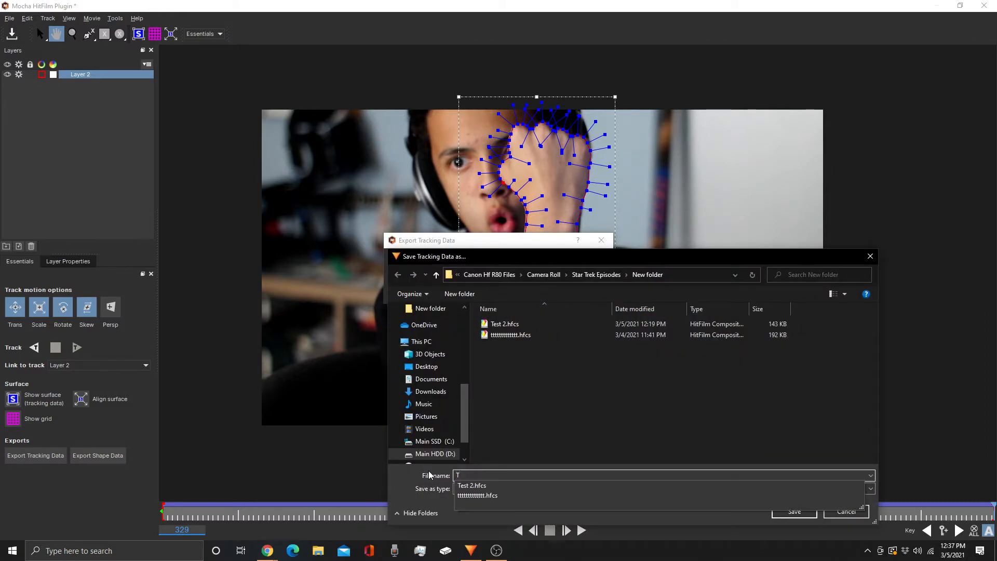
type("utorial track")
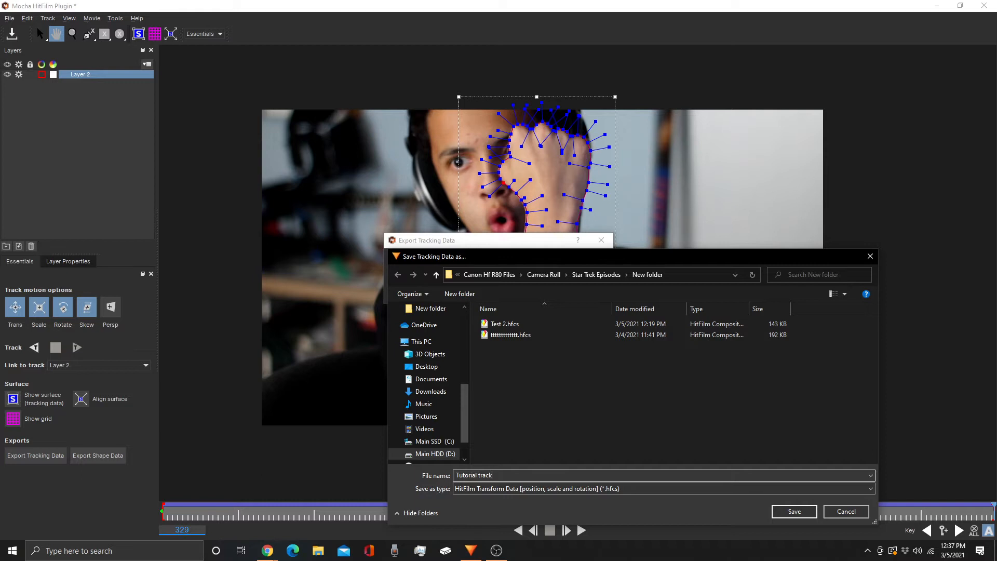
type("hand")
key("Return")
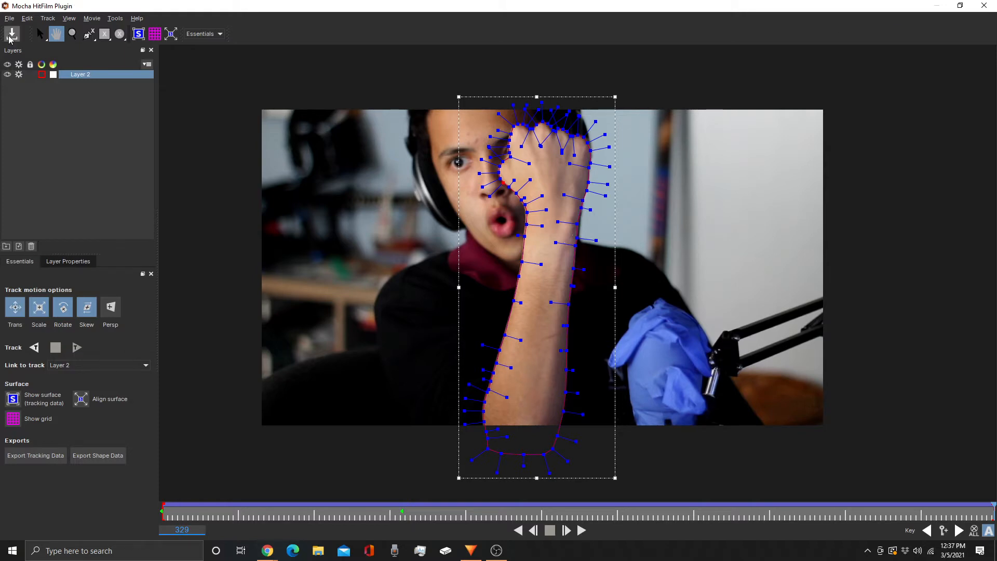
Close Mocha to return to HitFilm Express and collapse the upper video layer in the timeline.
left_click(984, 5)
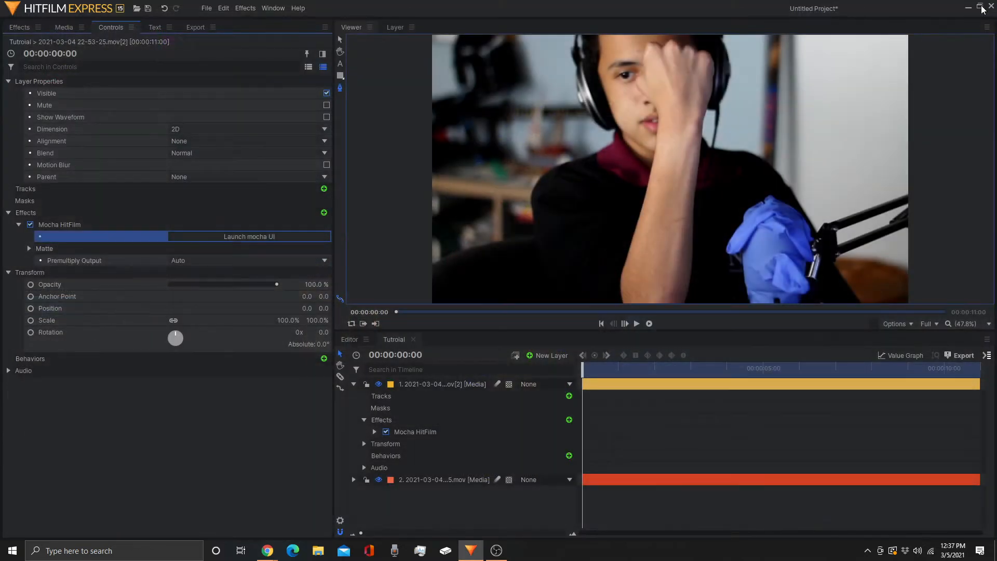
left_click(355, 384)
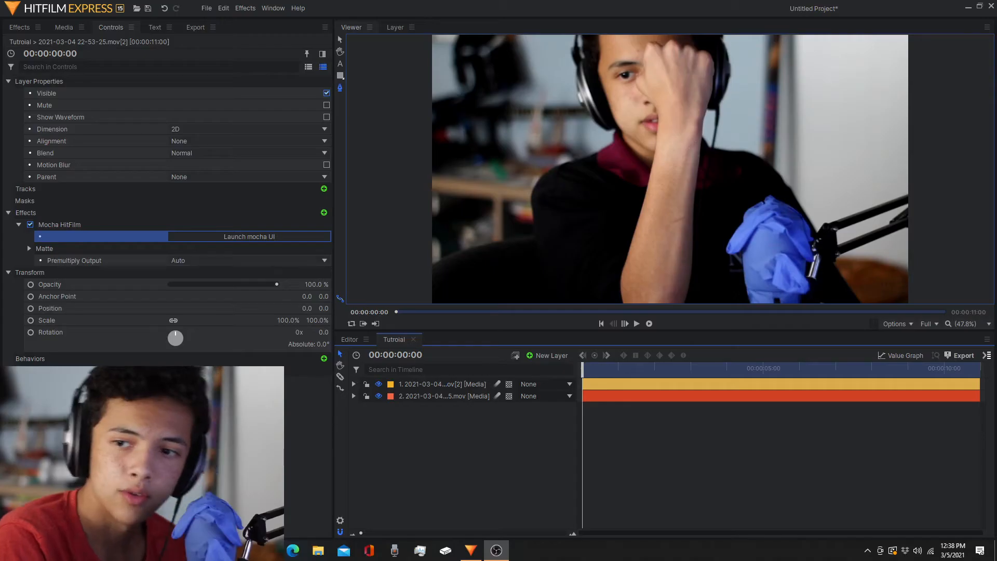
Make a composite shot named Arm Roto from the upper video layer, moving its masks, effects and transform properties with the layer.
left_click(507, 430)
left_click(456, 384)
right_click(457, 385)
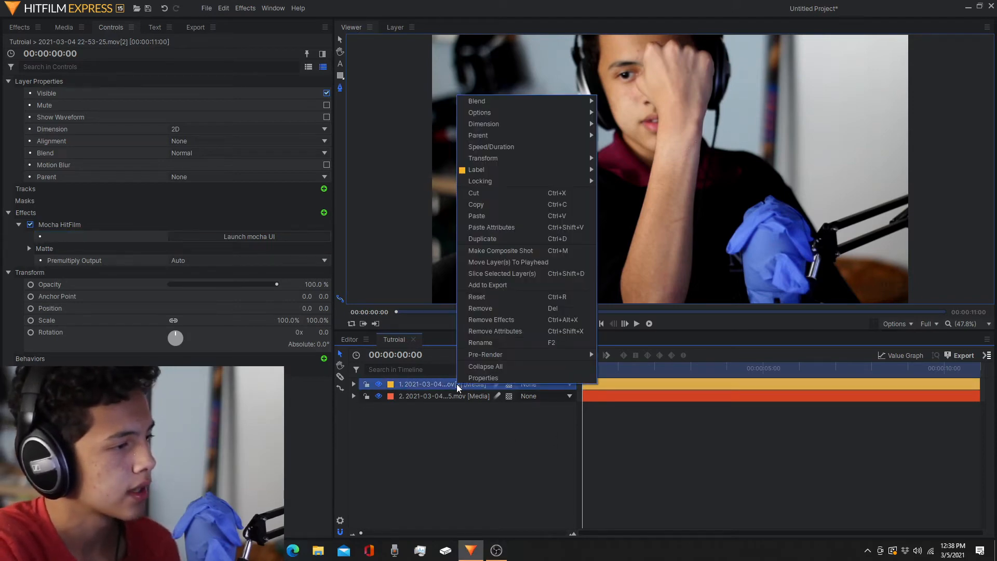
left_click(512, 252)
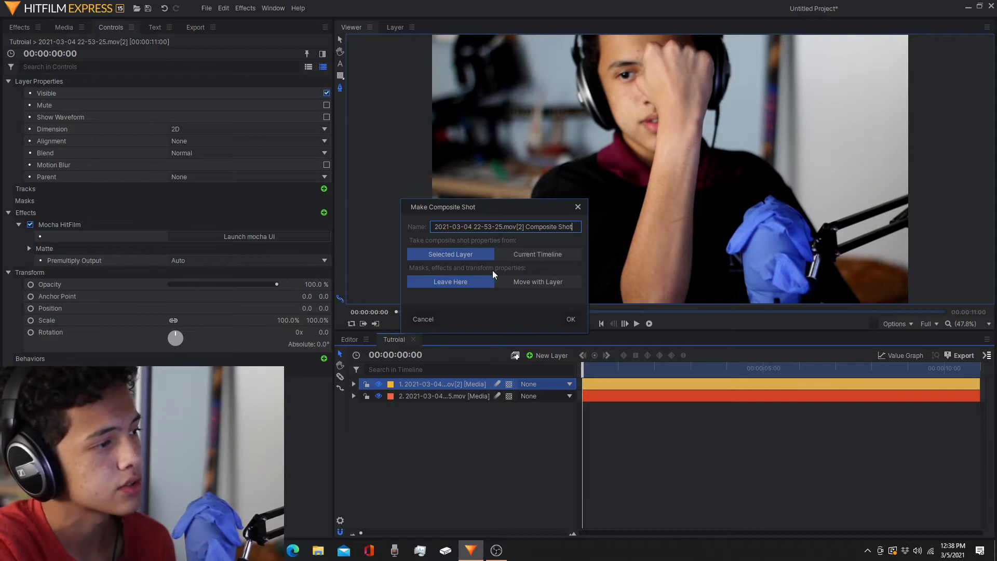
left_click(546, 282)
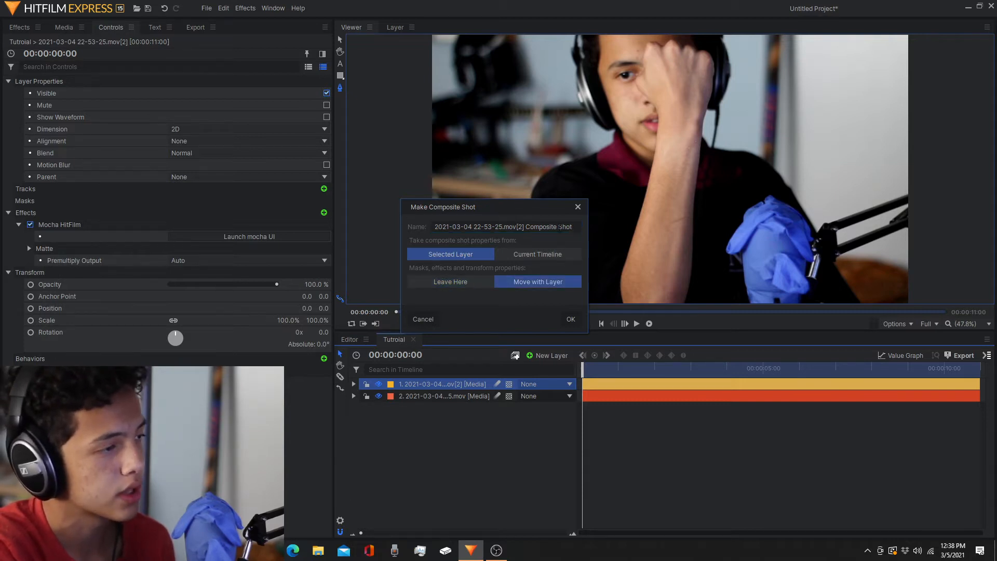
triple_click(560, 227)
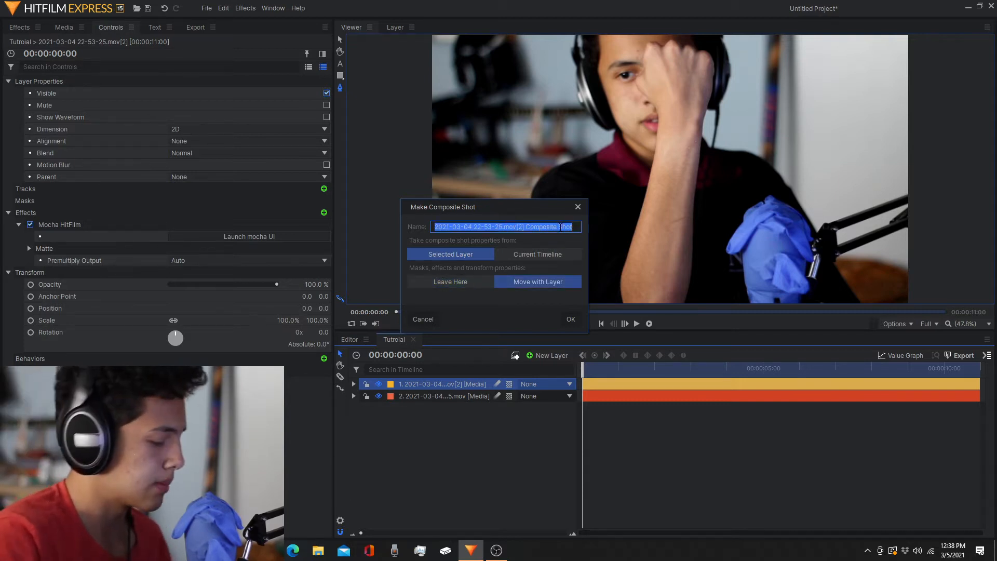
type("Arm Roto")
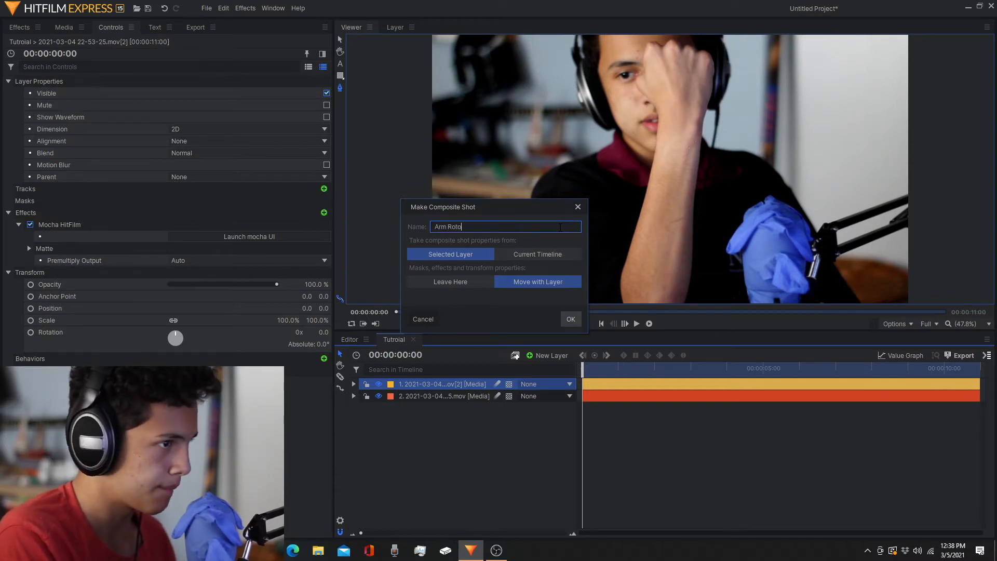
key("Return")
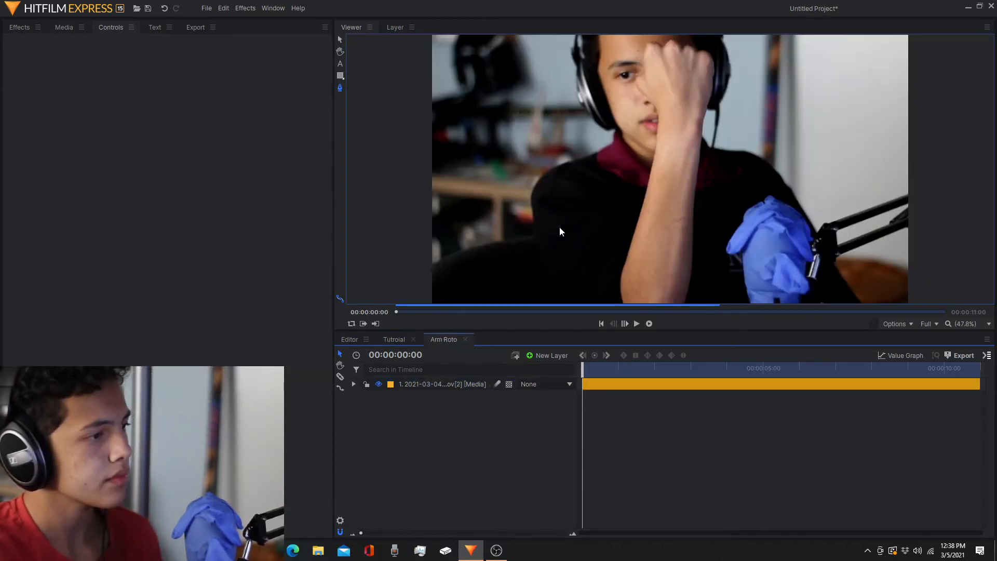
Apply the Mocha HitFilm matte to the video layer inside Arm Roto to isolate the arm.
left_click(459, 387)
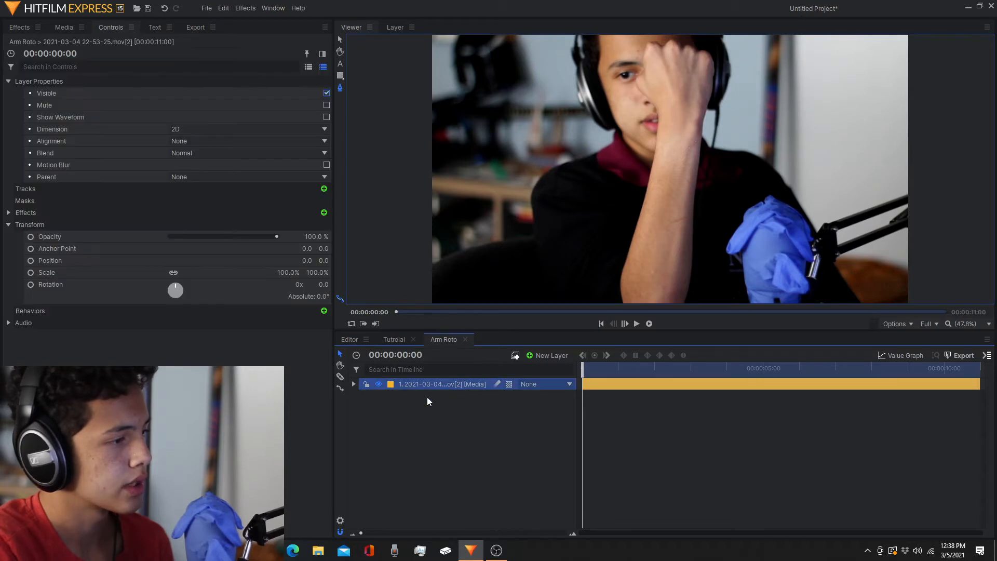
left_click(8, 213)
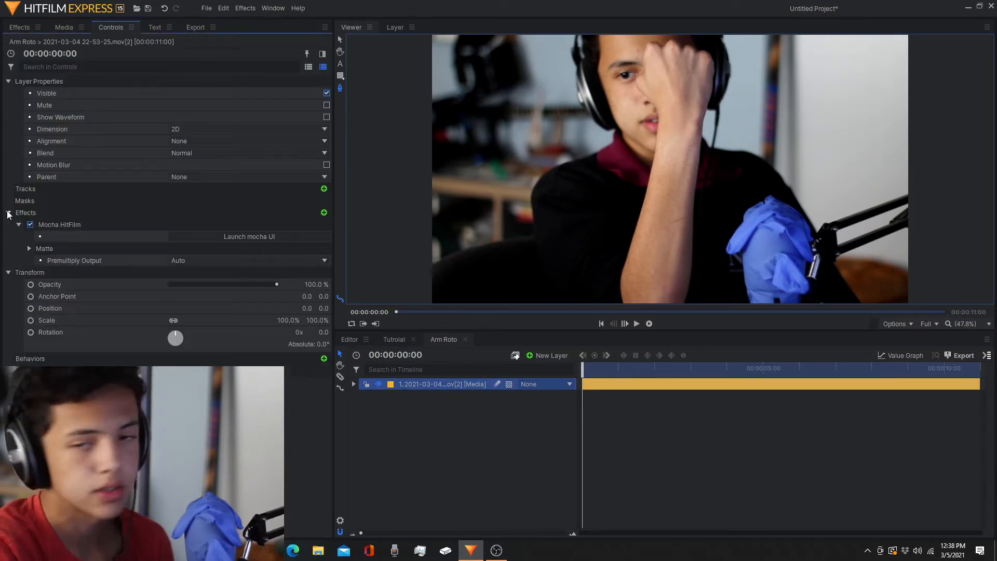
left_click(29, 248)
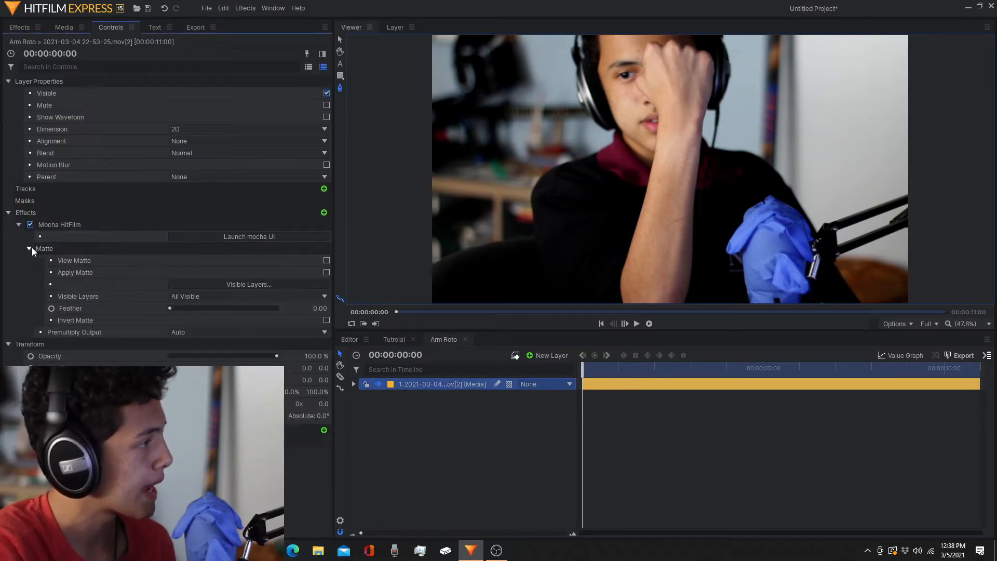
left_click(326, 272)
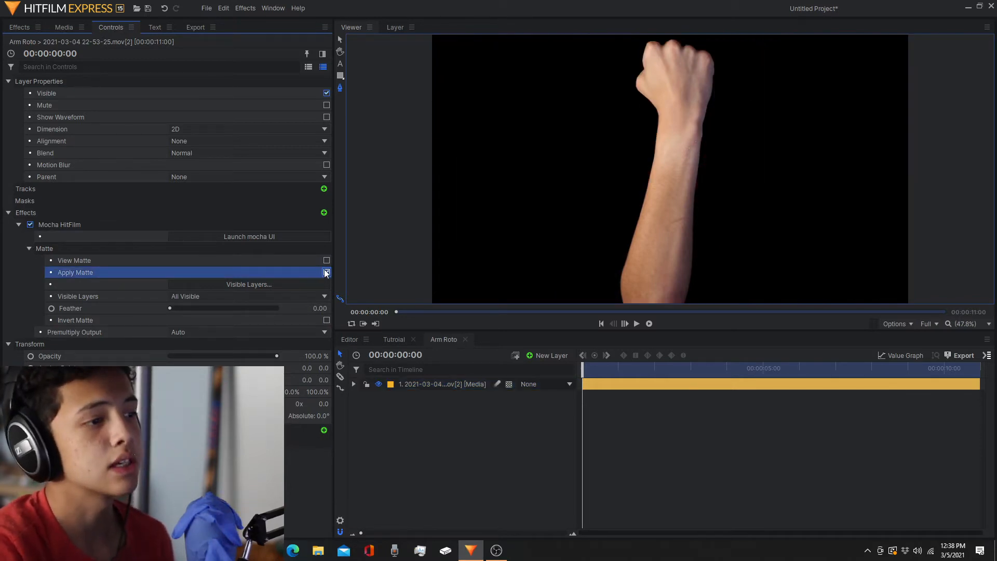
Scrub through the isolated arm footage and compare it briefly with the inverted matte.
left_click(589, 312)
left_click_drag(588, 311, 322, 272)
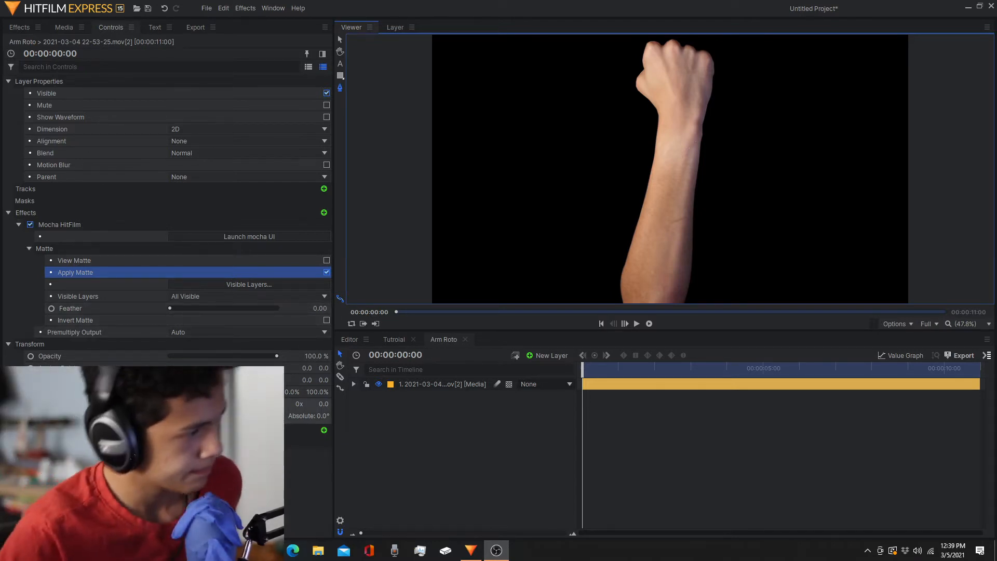
left_click(327, 321)
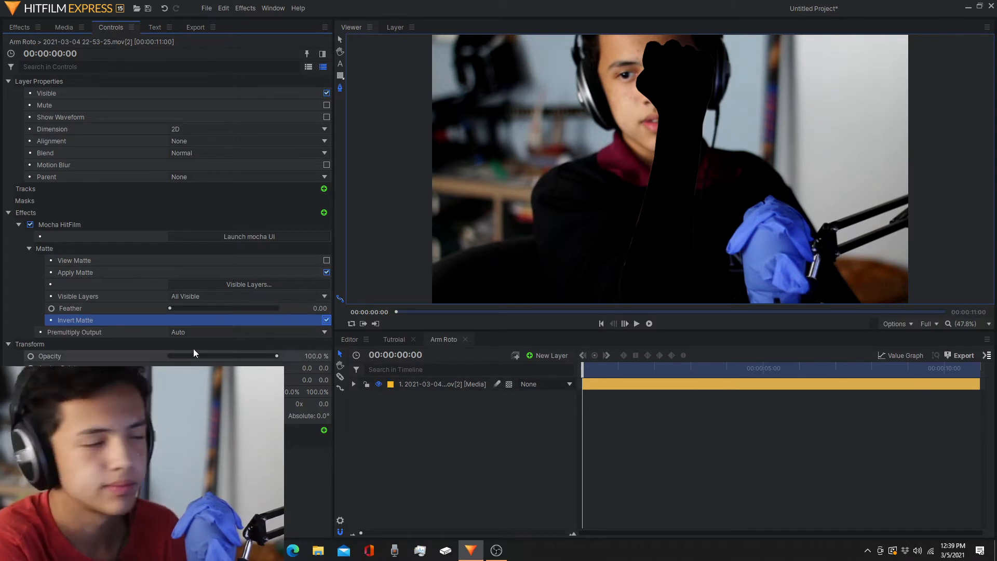
left_click(327, 321)
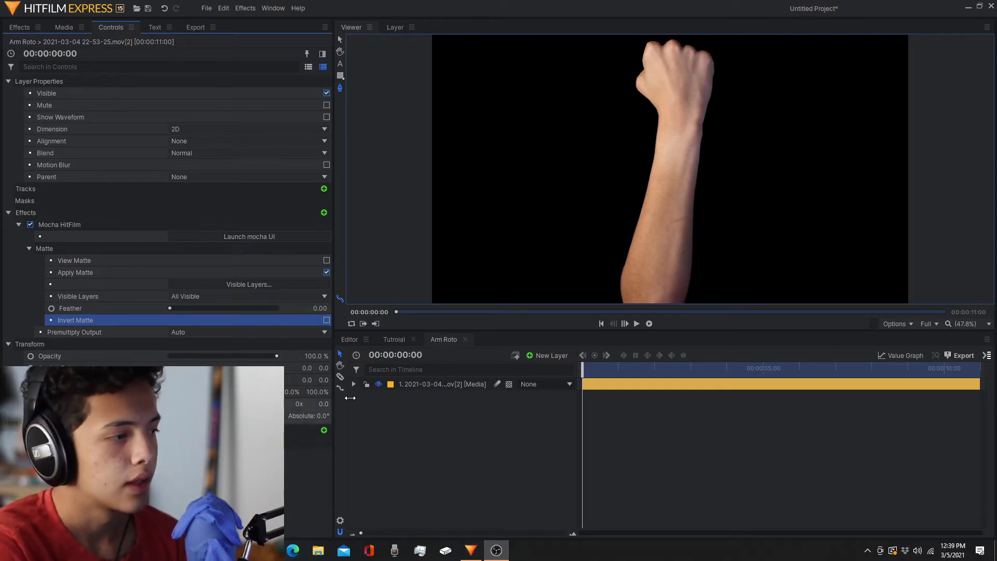
Return to the Tutroial composite and toggle the visibility of both layers to check the arm cutout over the footage.
left_click(394, 340)
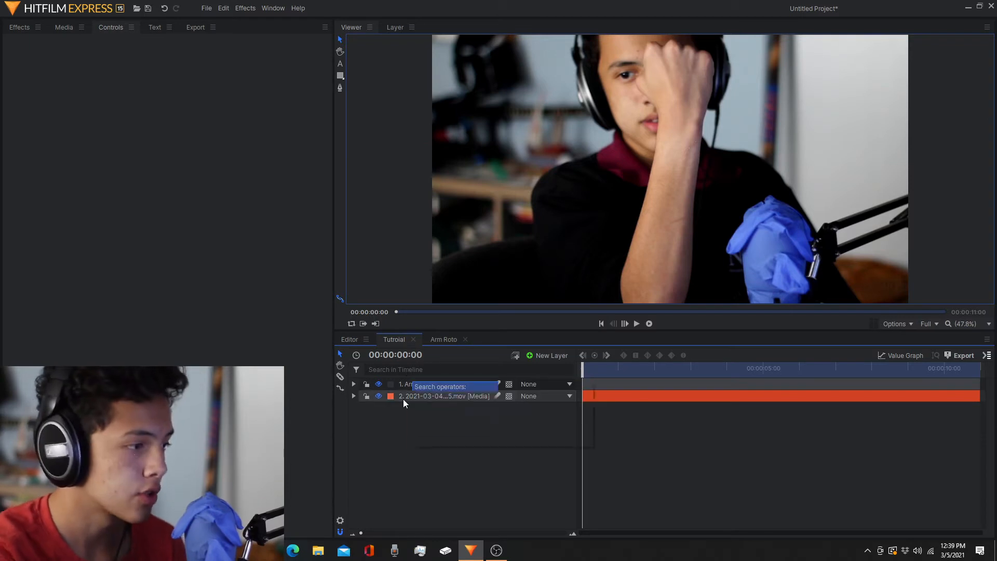
left_click(380, 385)
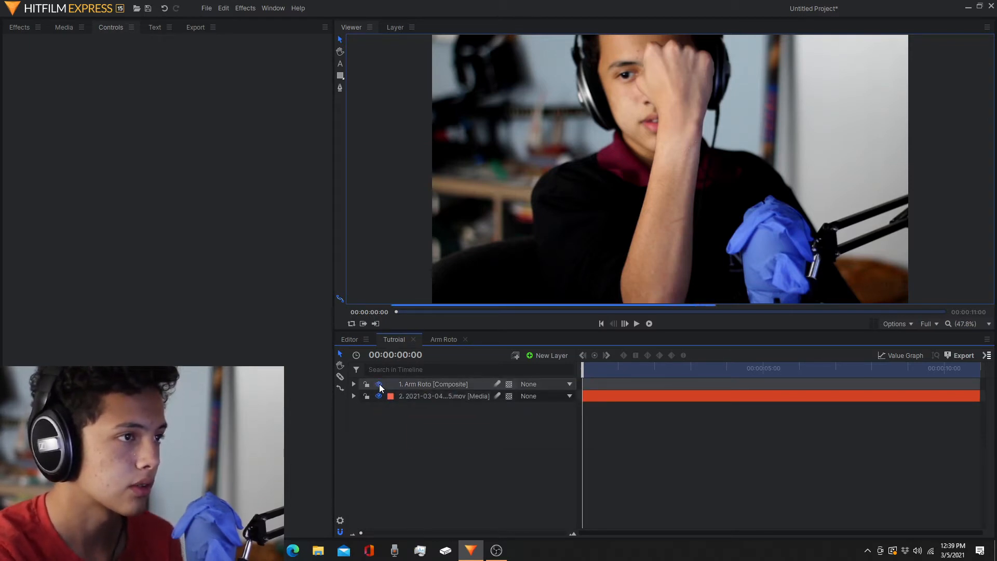
left_click(379, 384)
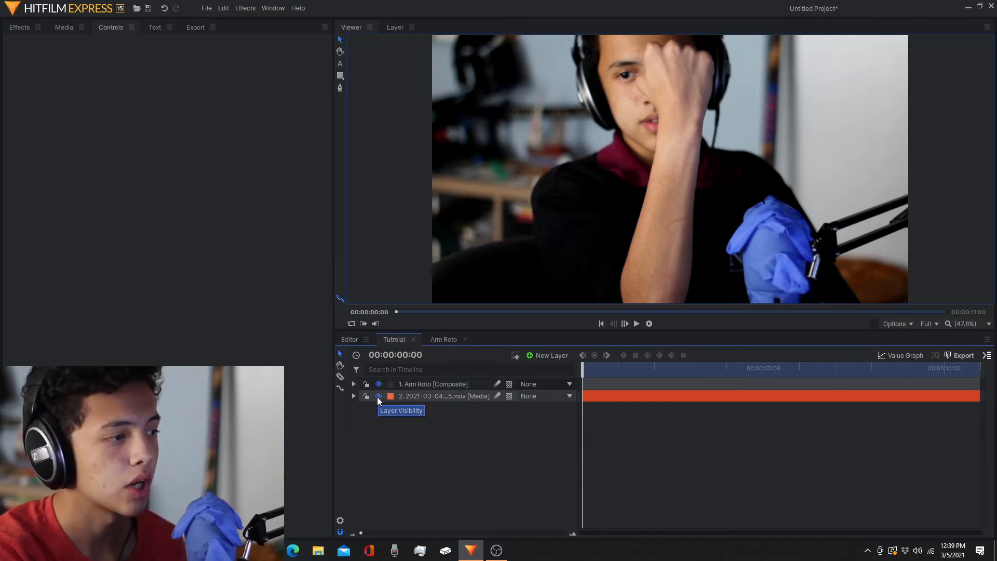
left_click(379, 396)
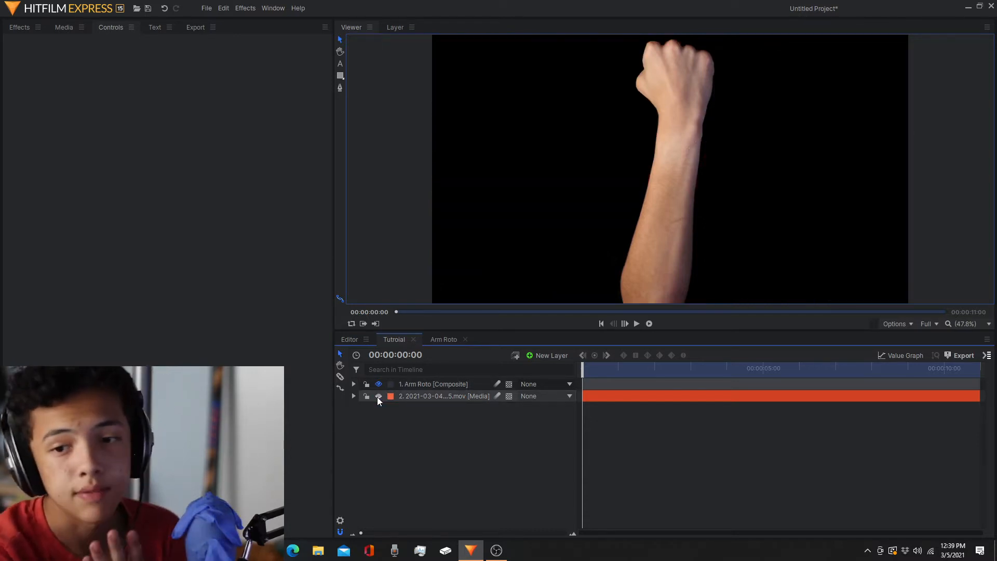
left_click(379, 396)
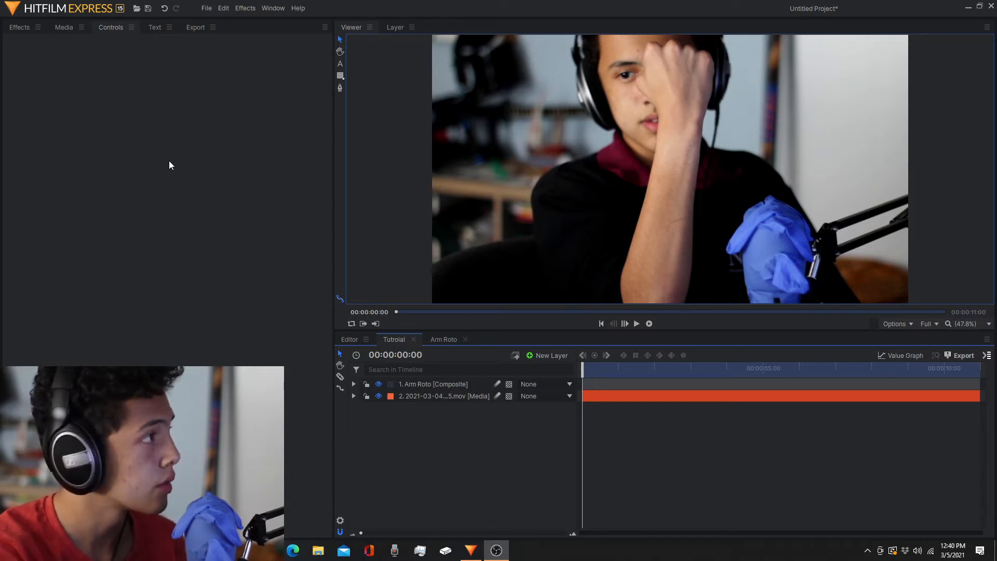
Import the Tutorial track hand.hfcs composite shot with the exported tracking data into the project.
left_click(63, 27)
left_click(53, 47)
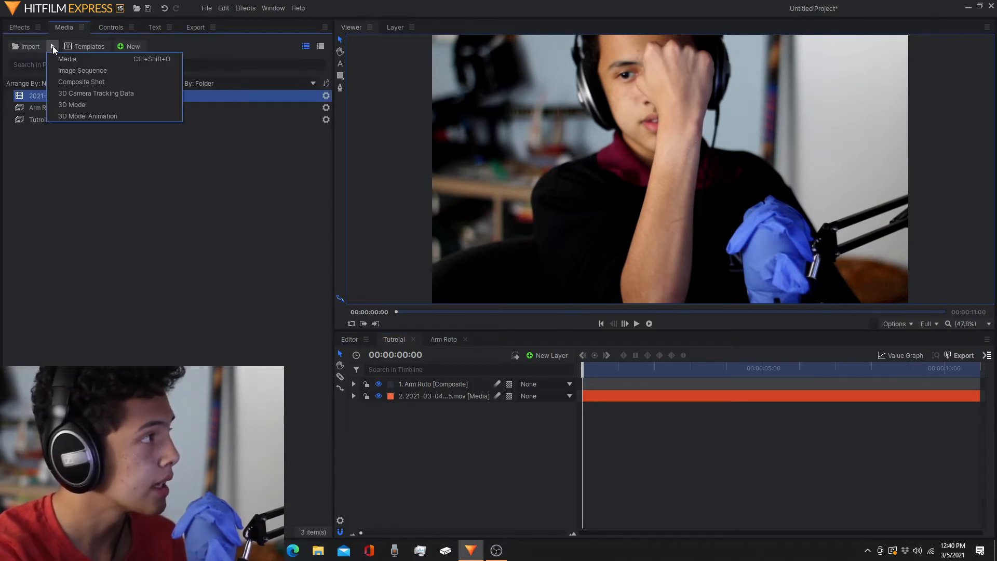
left_click(82, 82)
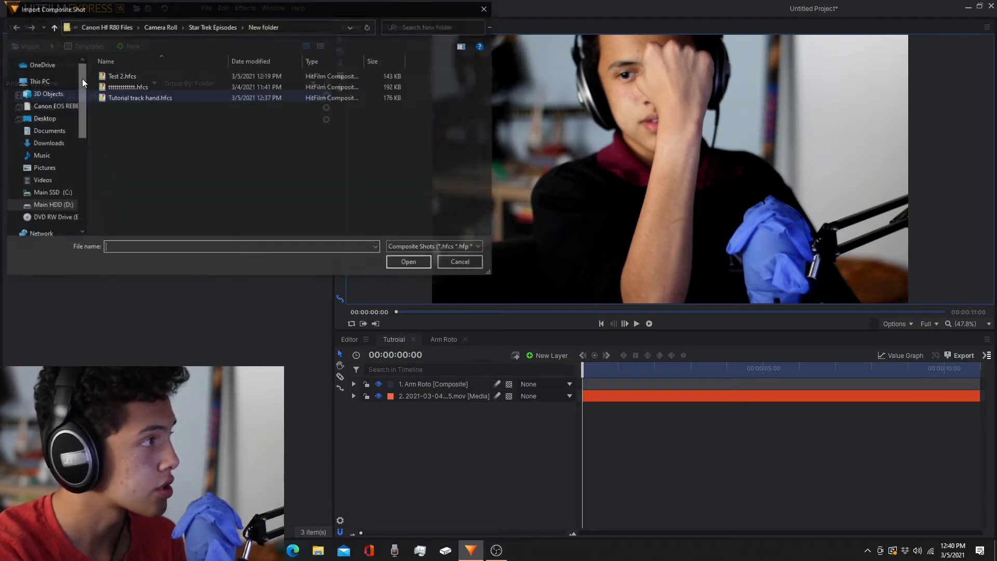
double_click(151, 97)
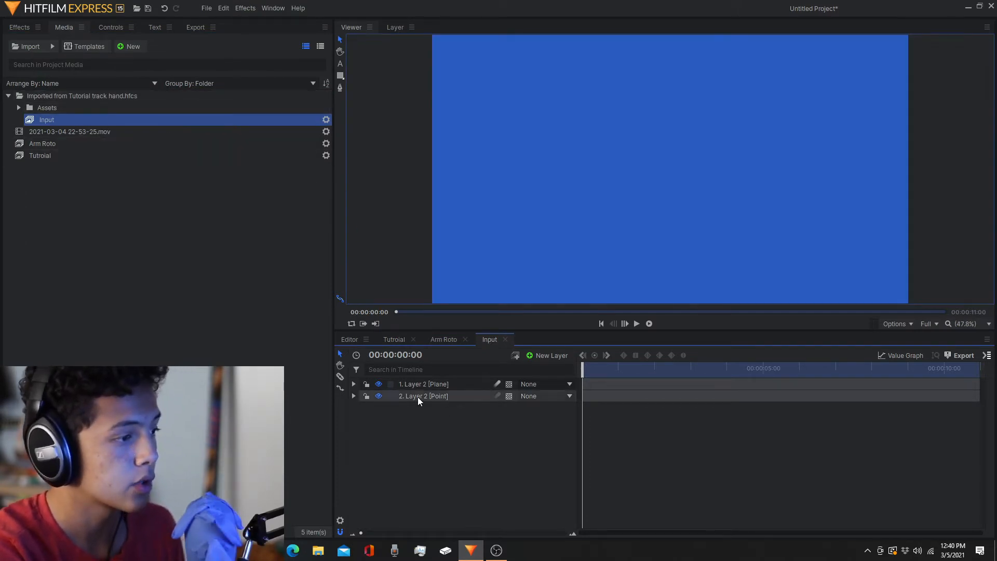
Copy the Layer 2 point from the imported Input composite and paste it into the Tutroial composite.
left_click(445, 398)
right_click(446, 398)
left_click(475, 239)
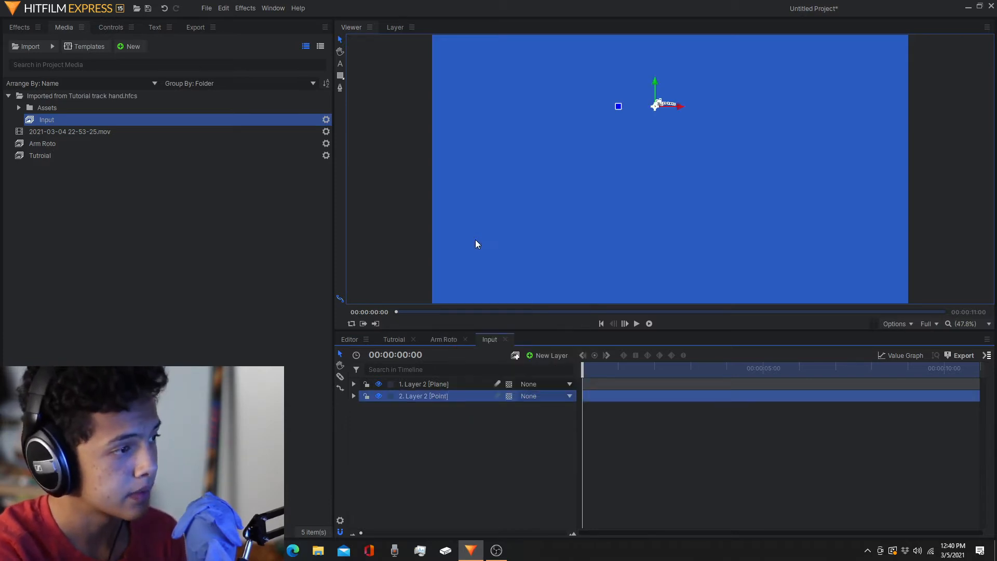
left_click(394, 339)
right_click(458, 440)
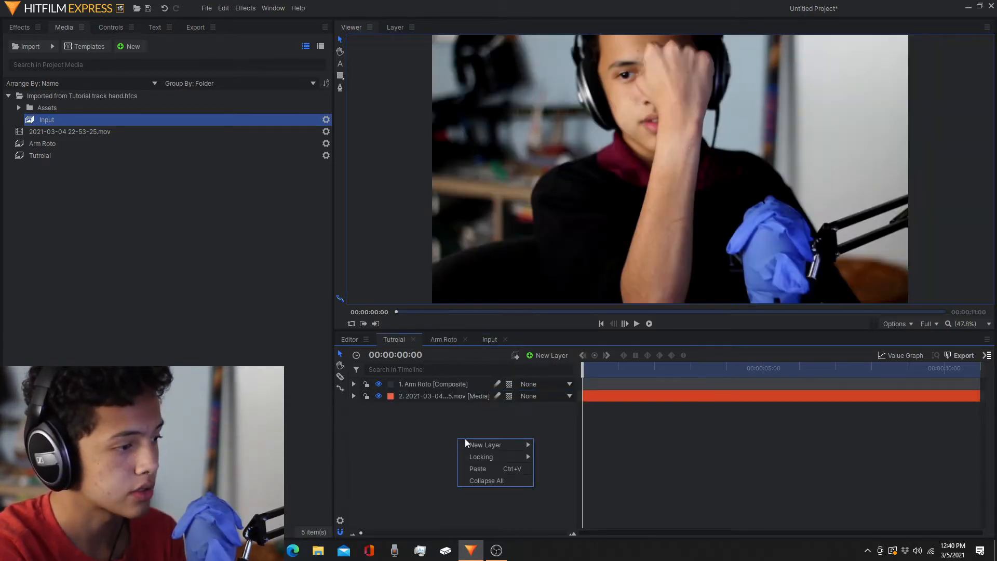
left_click(490, 468)
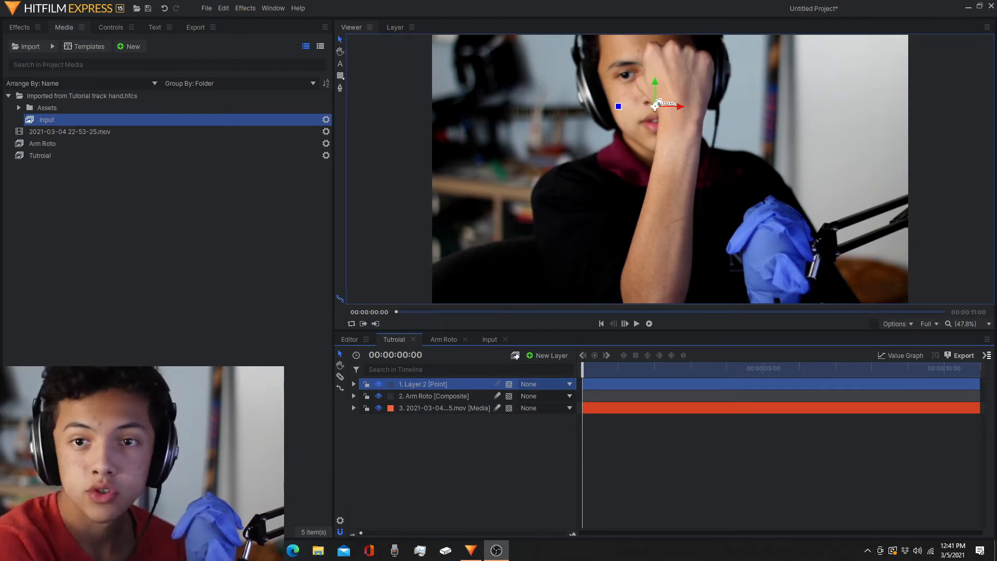
Add a black 1920 by 1080 plane layer with the default settings to the Tutroial composite.
left_click(538, 358)
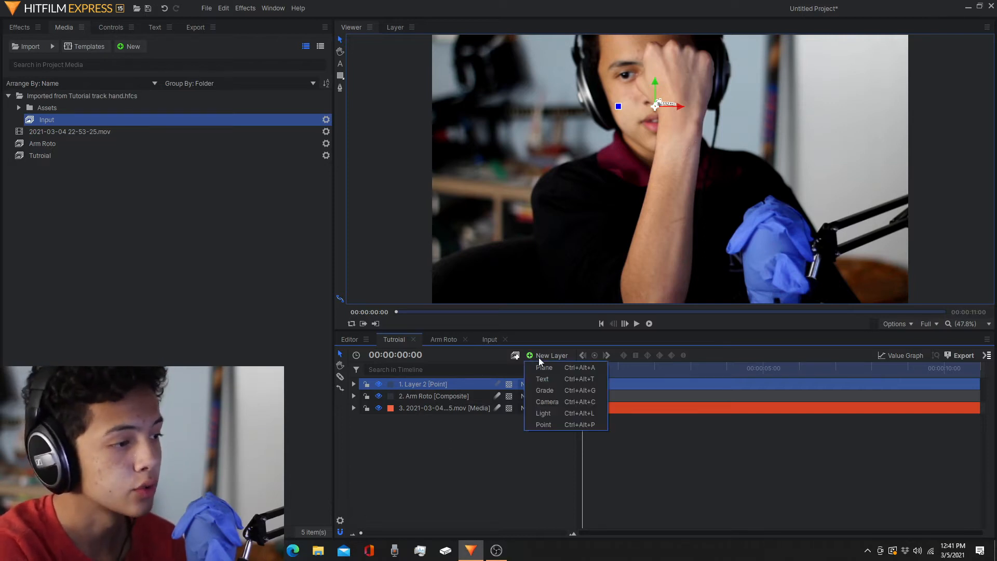
left_click(540, 367)
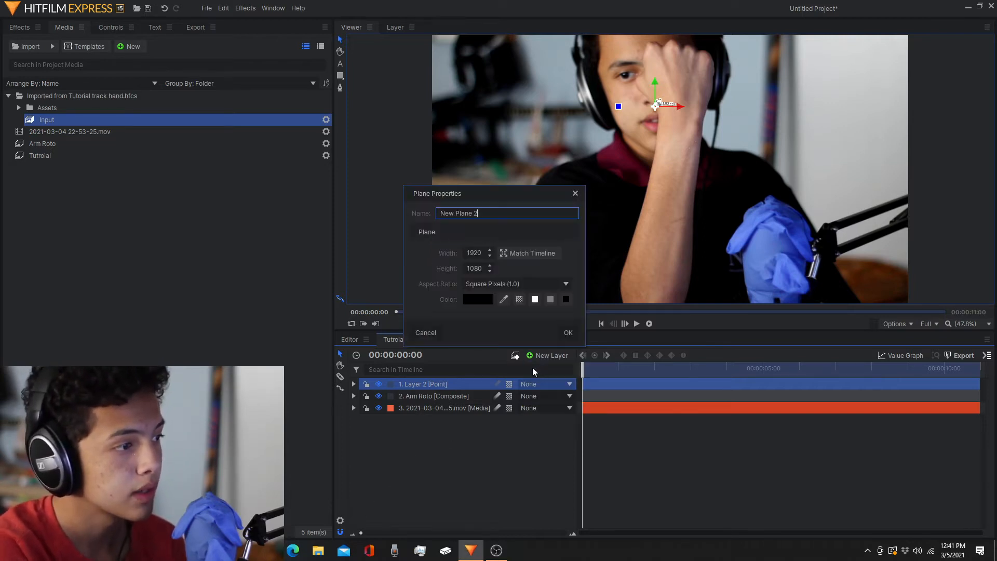
left_click(567, 334)
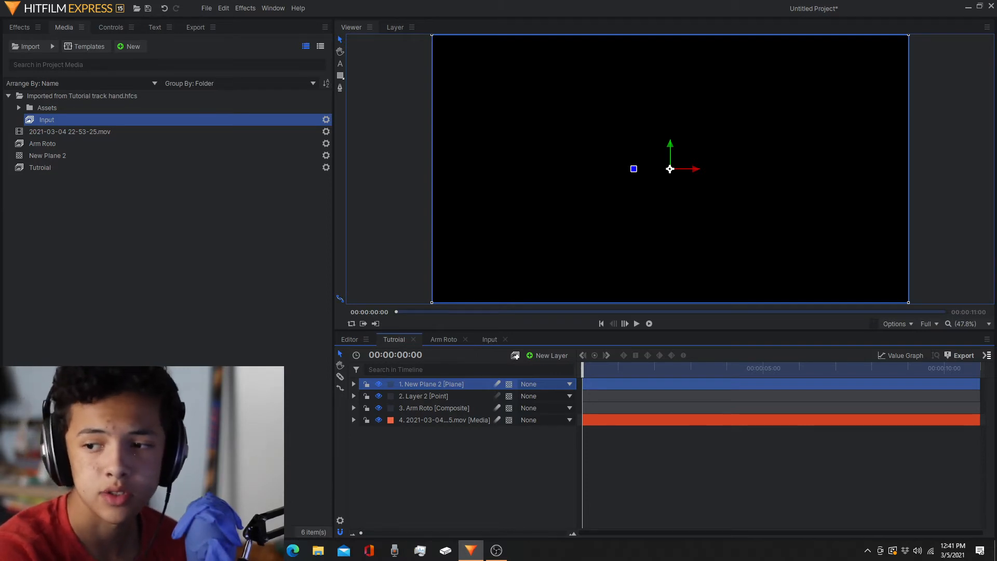
key("alt+Tab")
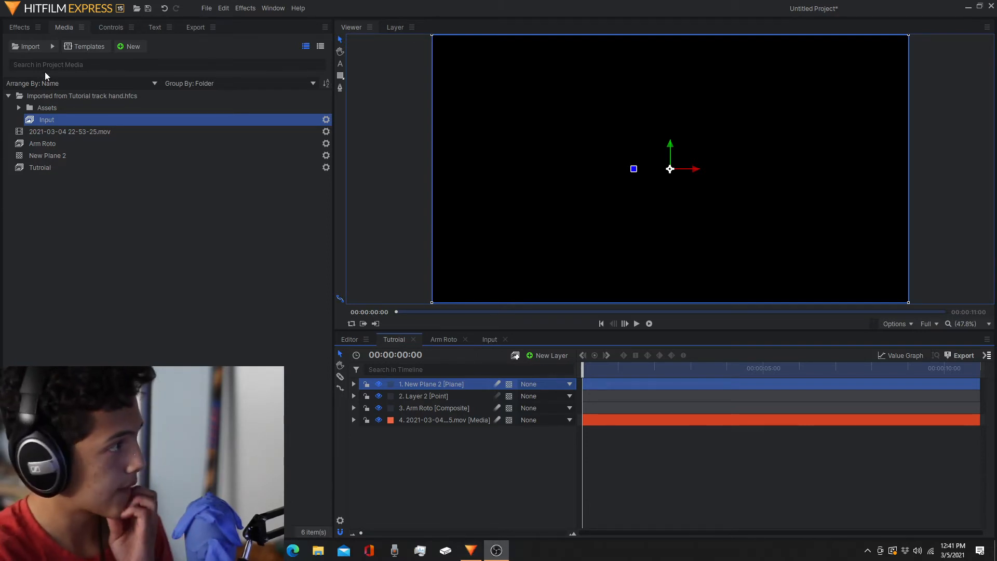
Apply the Fractal Noise effect from the Generate category to the new plane.
left_click(22, 28)
left_click(8, 148)
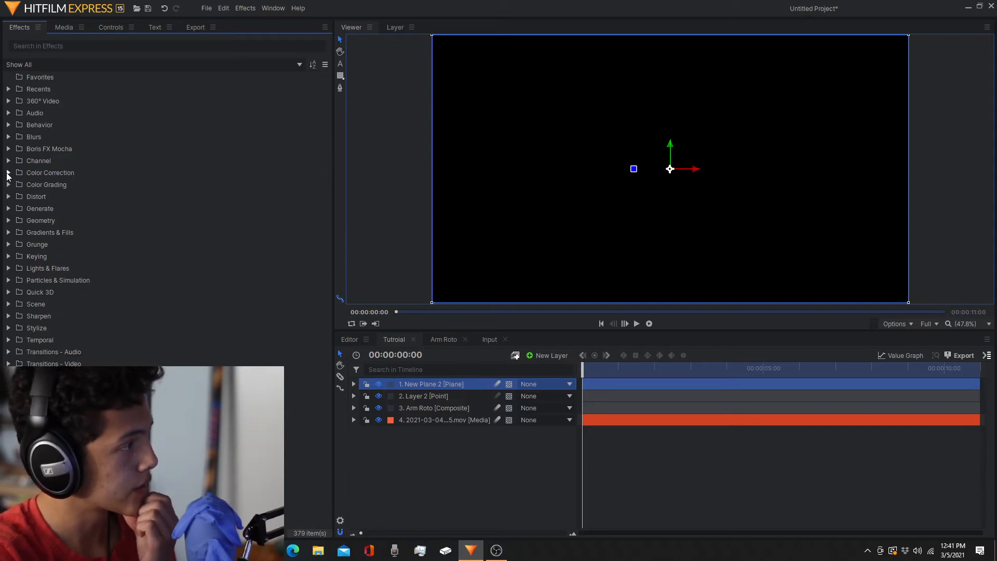
left_click(9, 210)
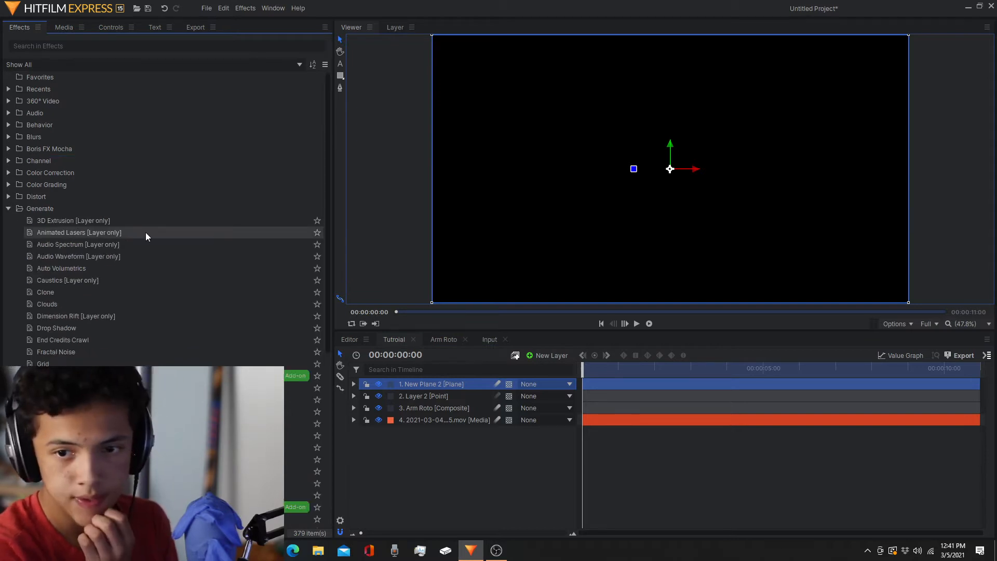
scroll(145, 234, "down", 5)
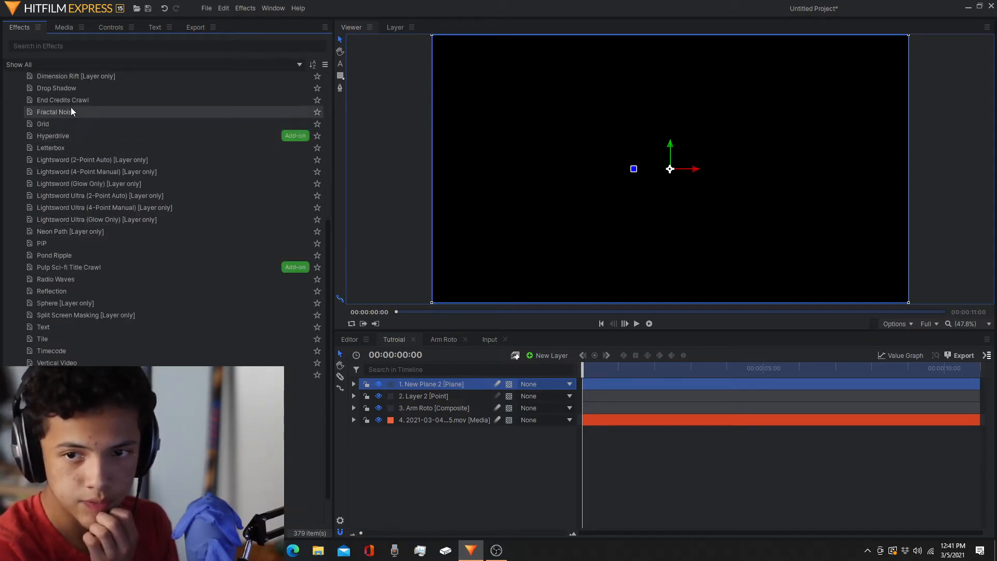
left_click_drag(70, 111, 439, 384)
left_click(354, 384)
Set Color 1 in the Fractal Noise appearance to dark purple, RGB 38, 20, 62.
left_click(106, 28)
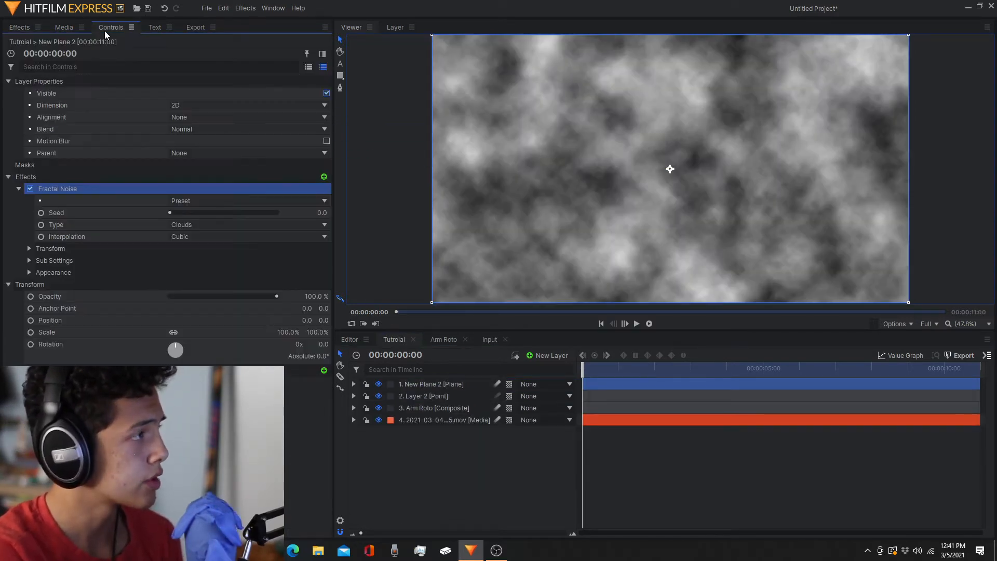
left_click(29, 273)
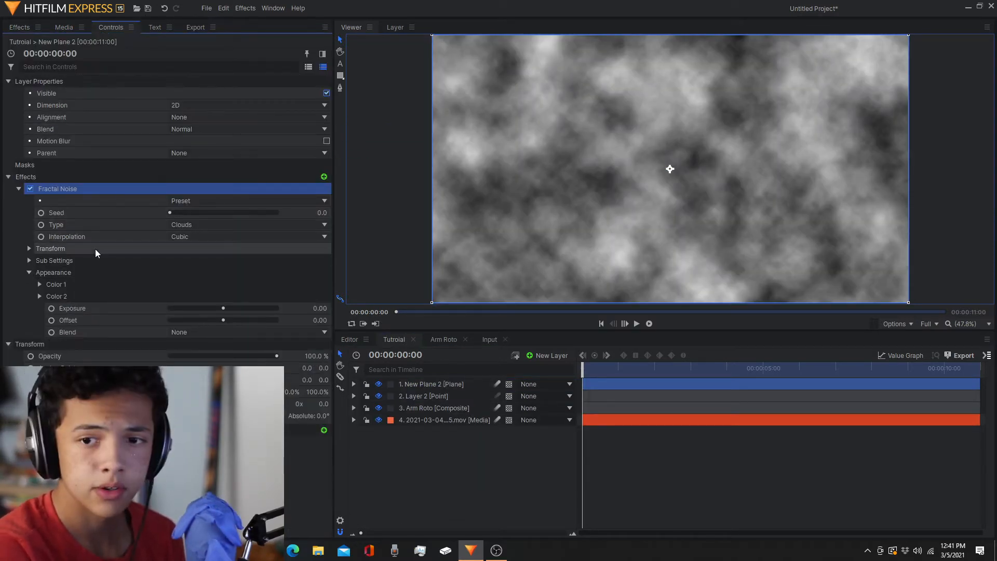
left_click(40, 284)
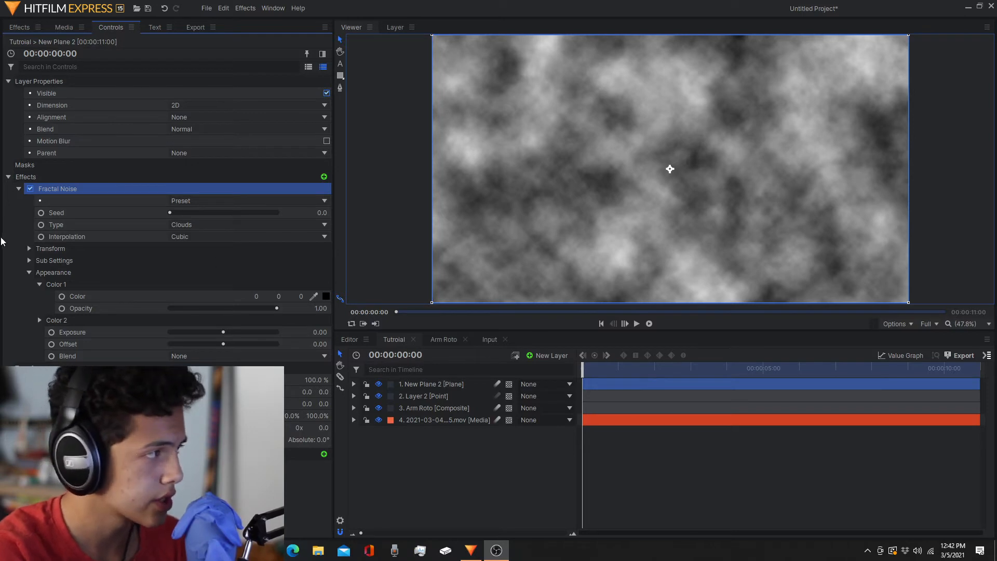
left_click(314, 297)
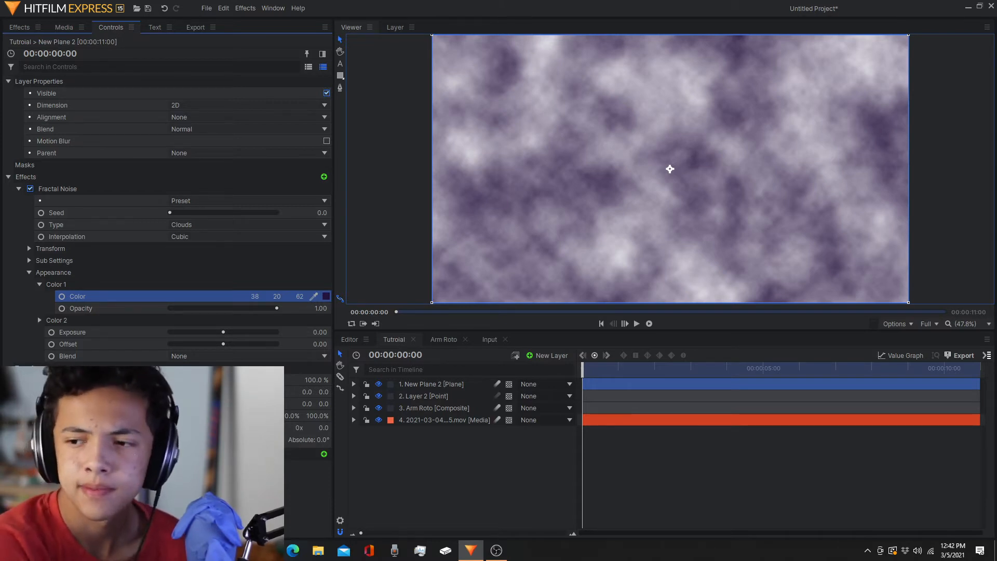
Set the fractal noise plane's blend mode to Multiply and the Fractal Noise exposure to 1.20.
key("alt+Tab")
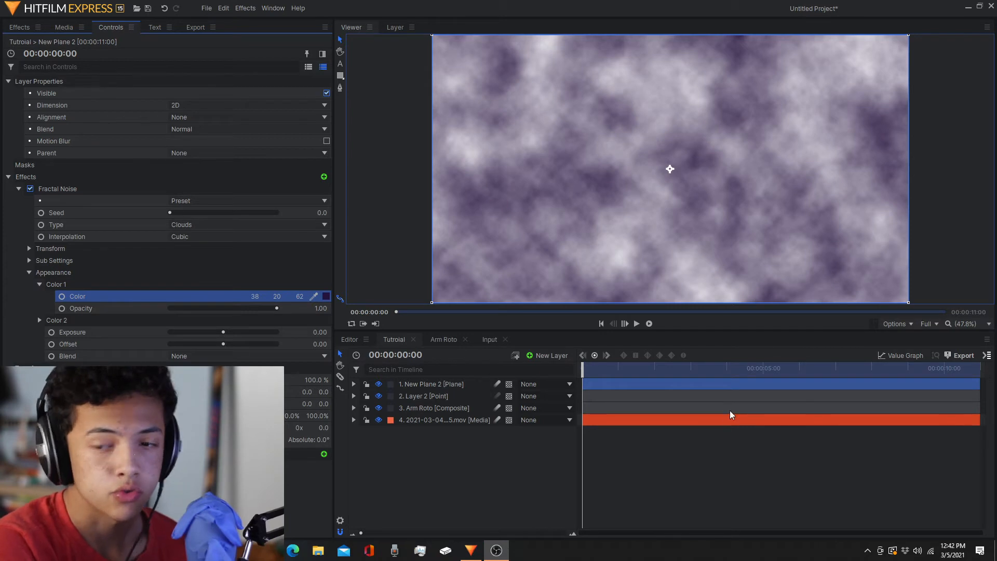
left_click(436, 384)
right_click(456, 383)
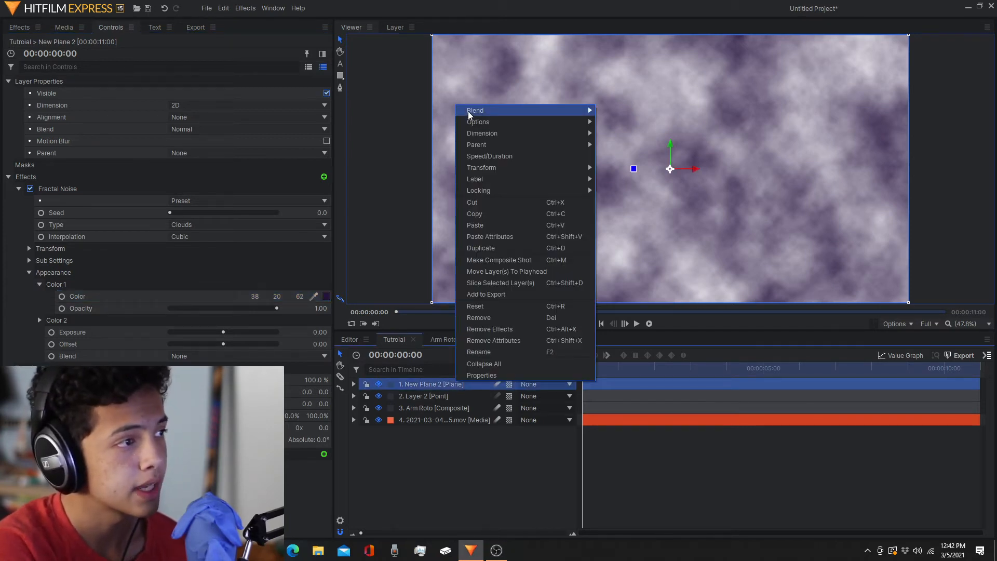
mouse_move(469, 112)
left_click(627, 275)
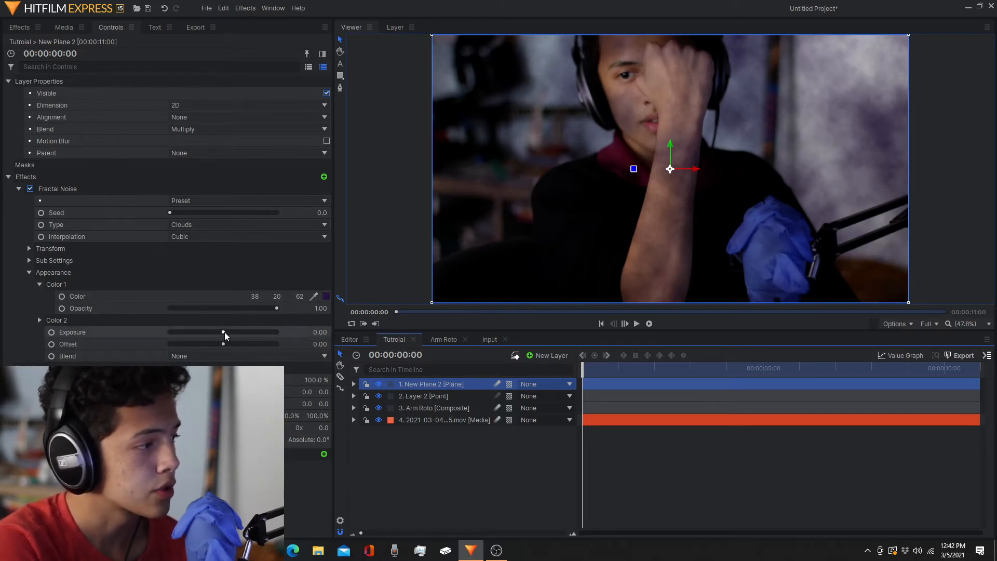
left_click_drag(224, 332, 230, 332)
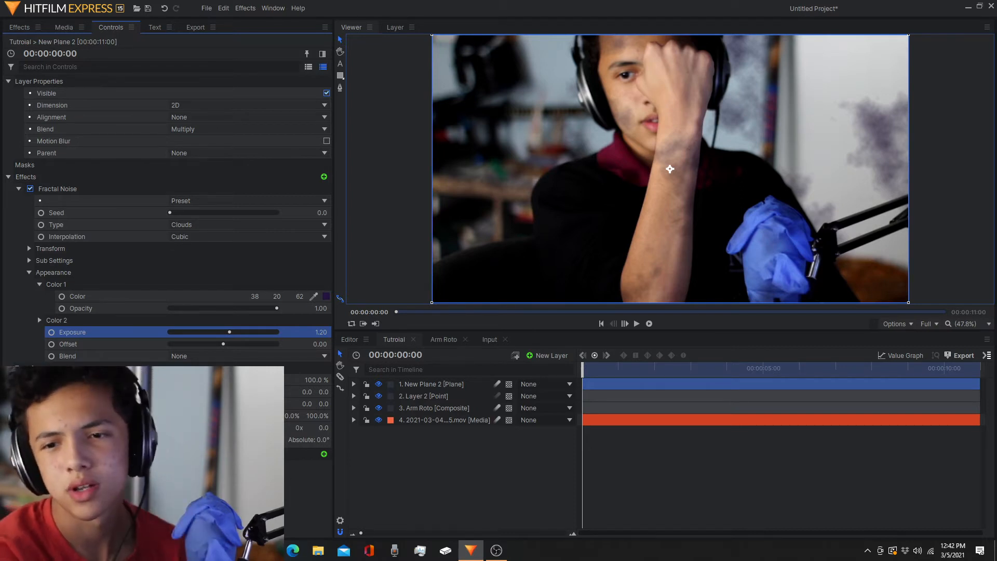
key("alt+Tab")
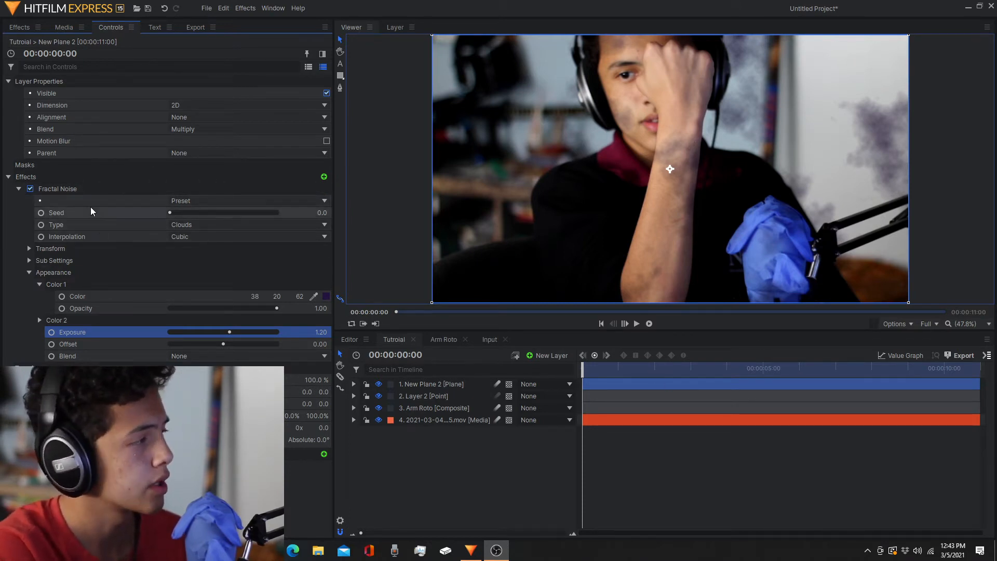
Enable keyframing for the Fractal Noise seed and transform position at the first frame.
left_click(41, 213)
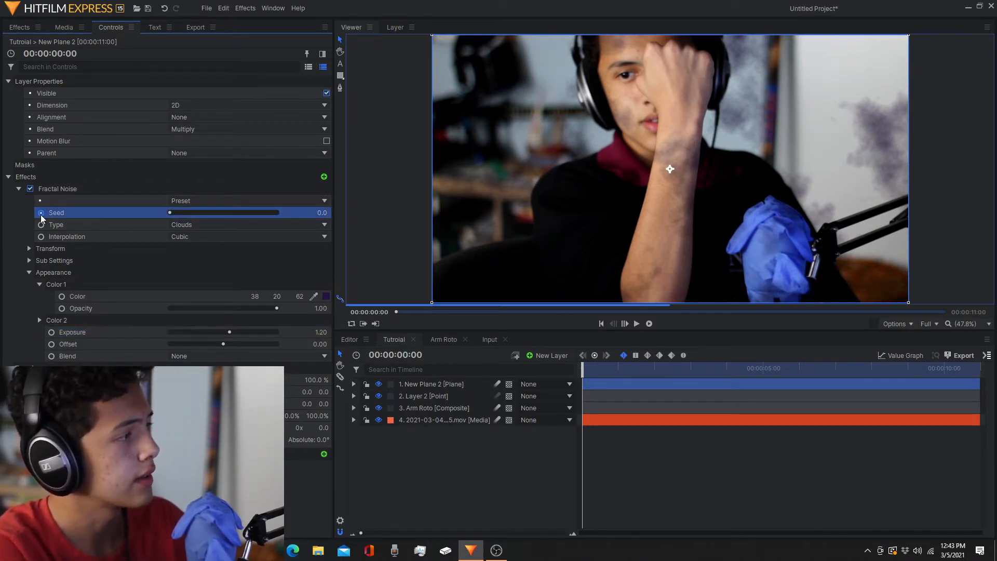
left_click(29, 249)
left_click(39, 260)
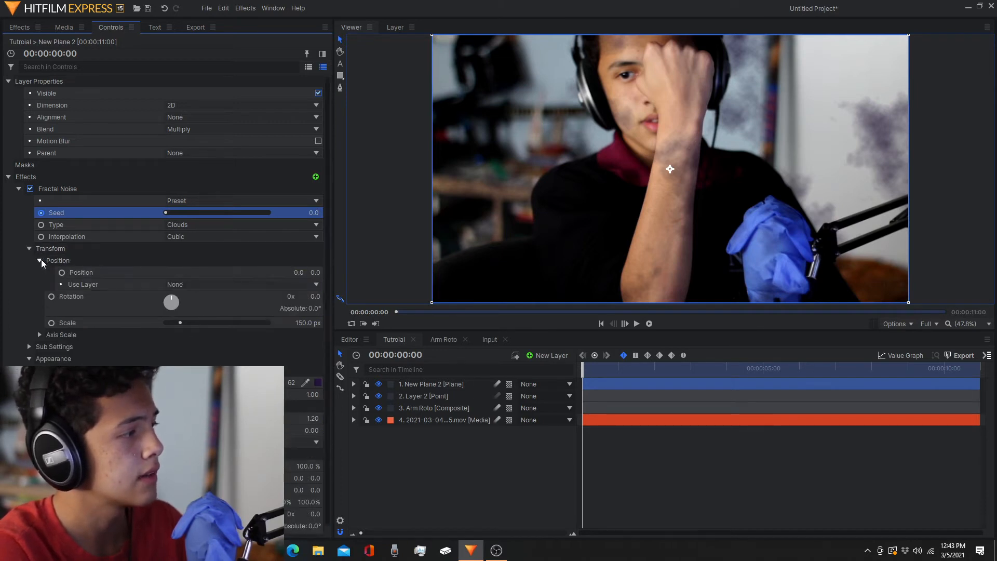
left_click(62, 272)
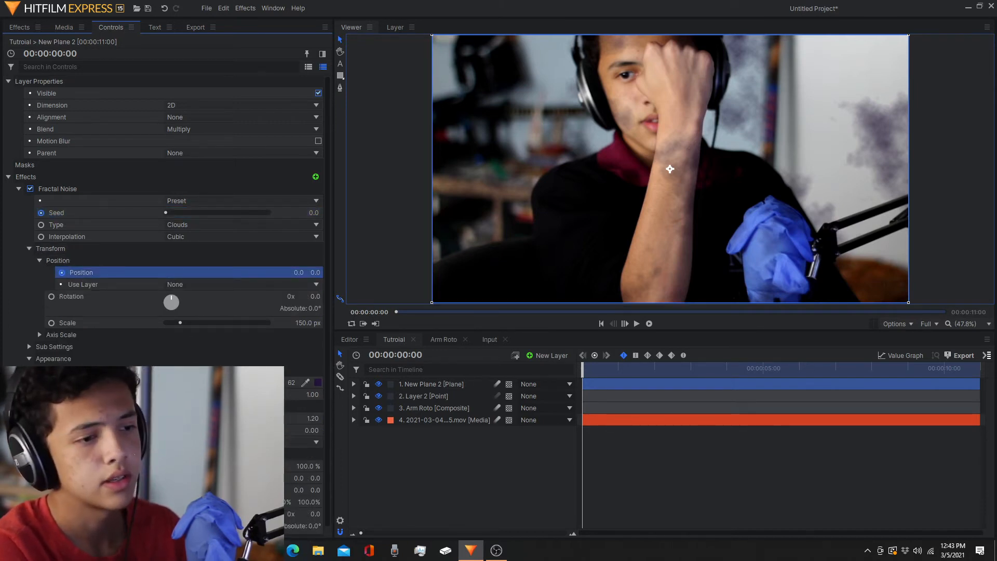
At the last frame, keyframe the Fractal Noise vertical position at 1478 and the seed at 5.
key("End")
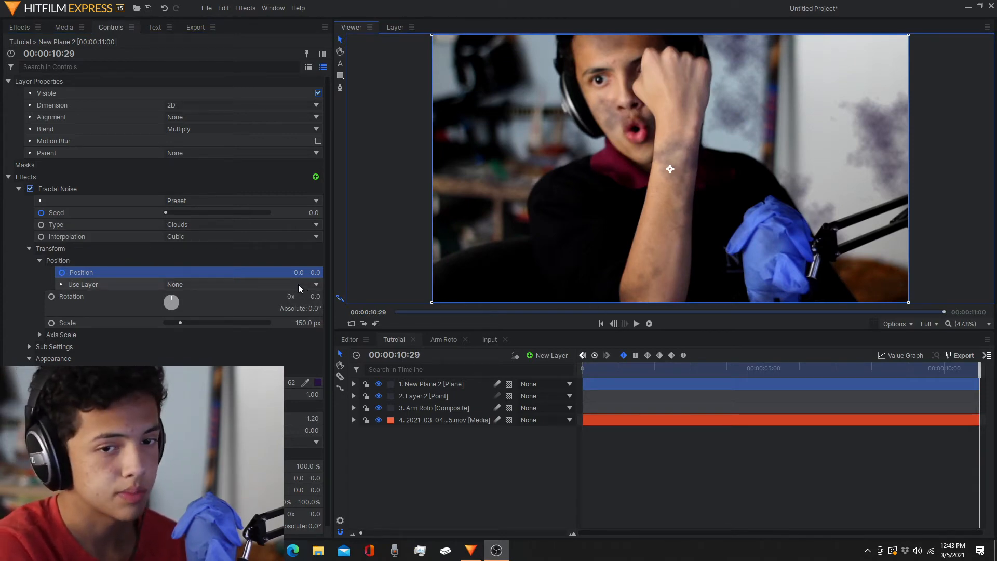
left_click(318, 271)
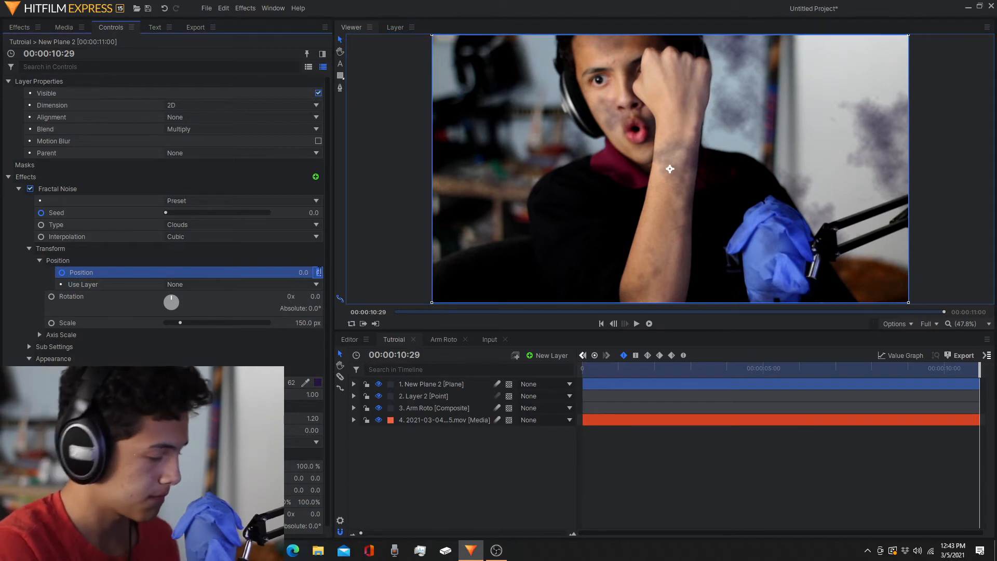
type("1478")
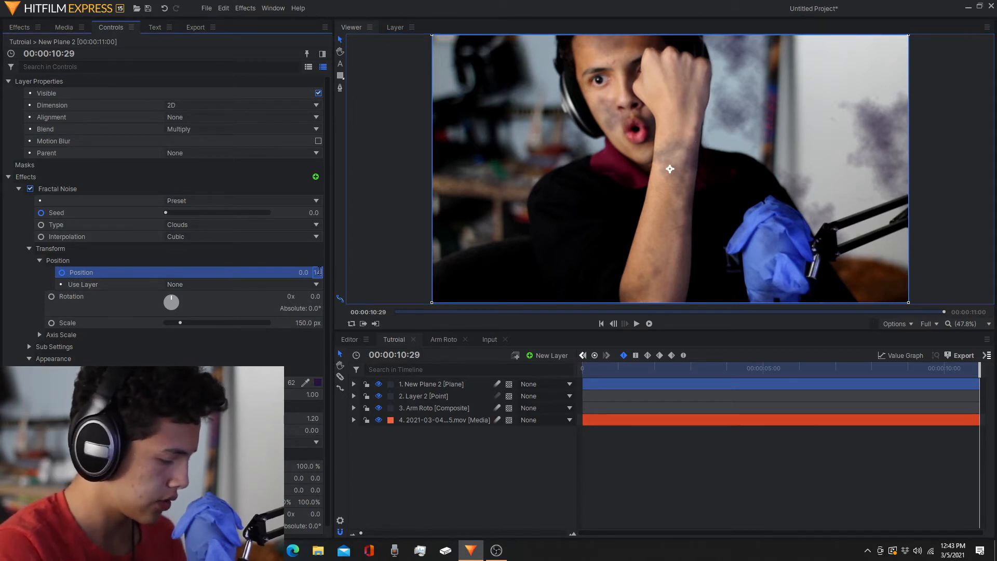
key("Return")
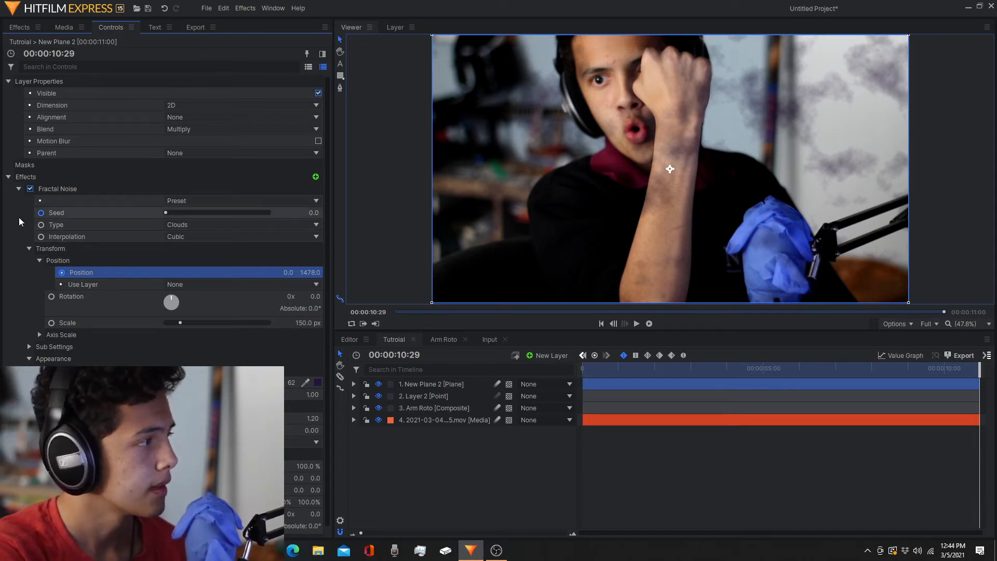
left_click(314, 212)
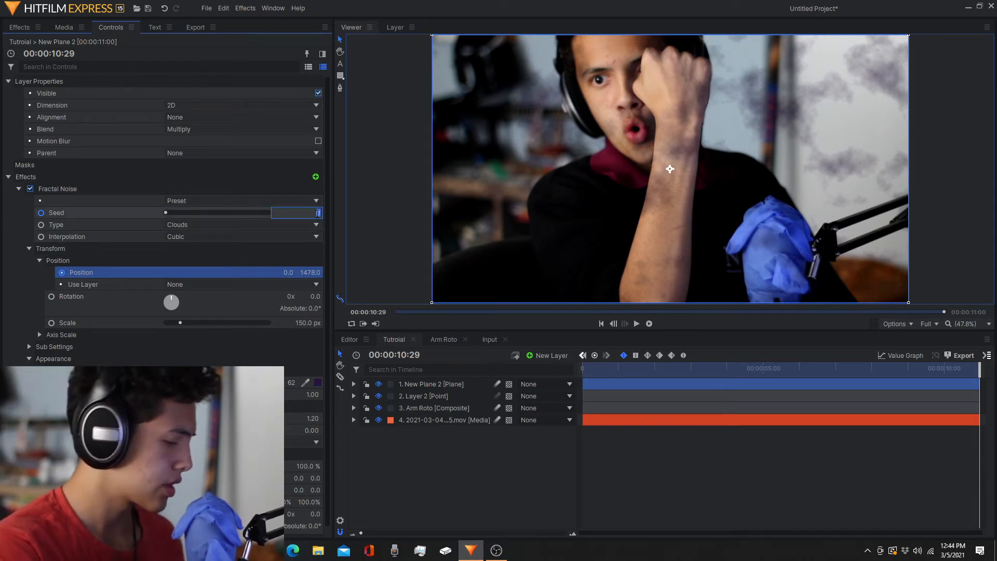
key("Return")
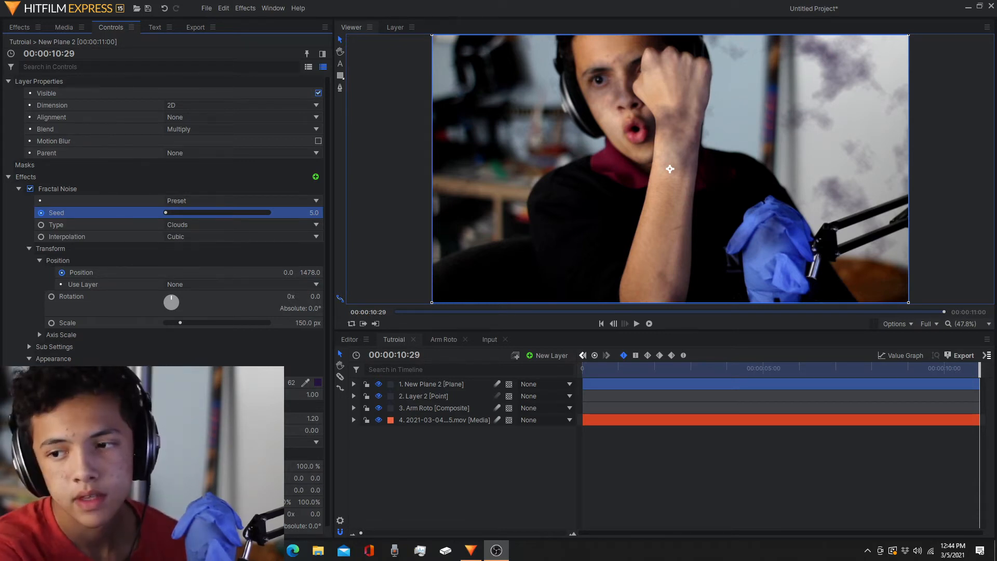
Apply the Set Matte effect from the Keying category's Matte Enhancement group to the fractal noise plane.
left_click(18, 28)
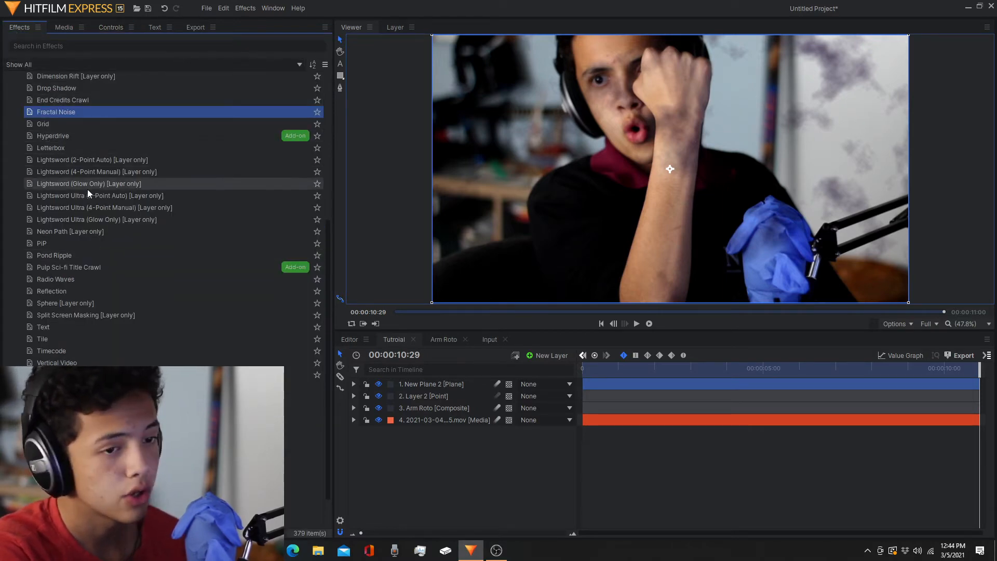
scroll(11, 140, "up", 6)
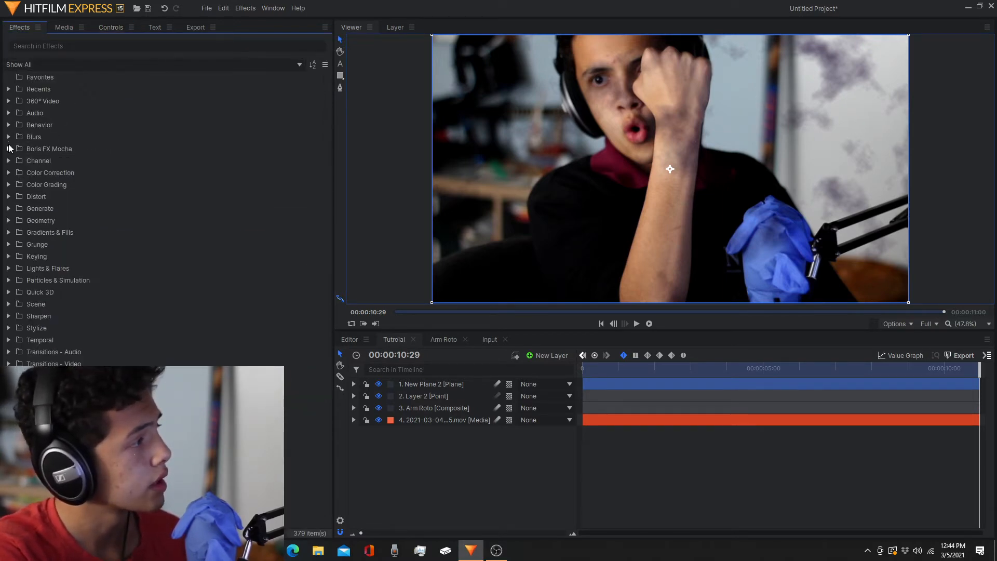
left_click(8, 256)
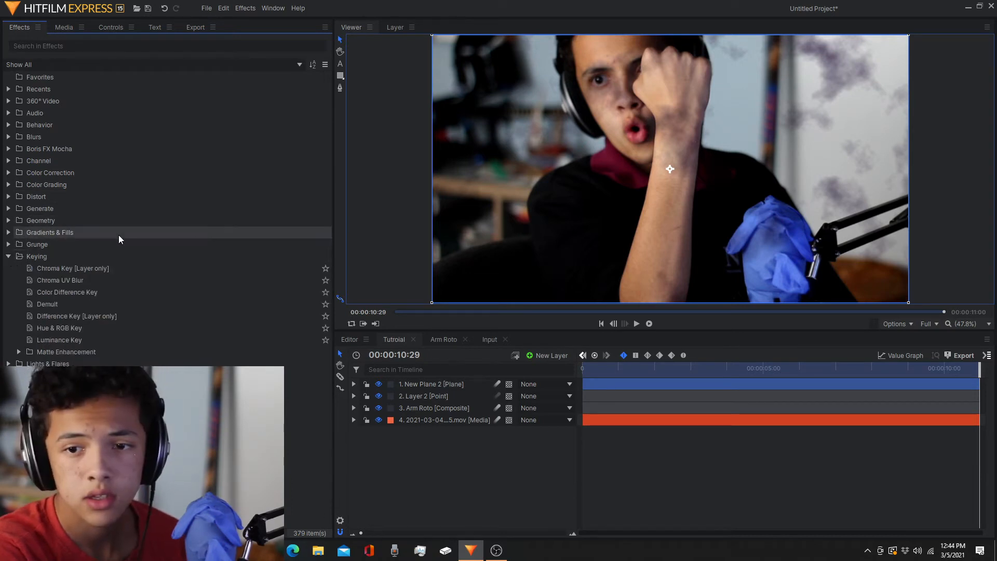
left_click(18, 352)
scroll(139, 252, "down", 3)
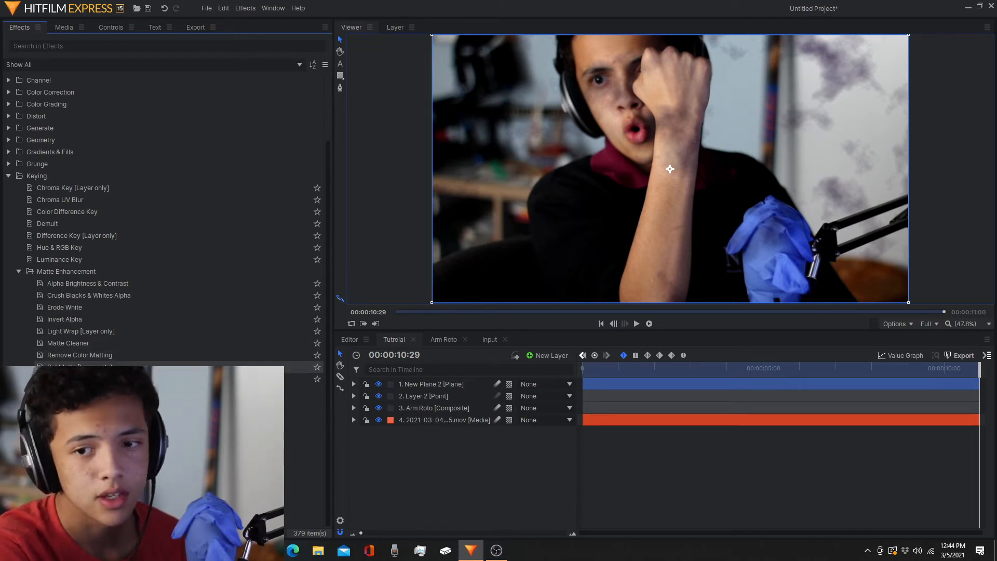
left_click_drag(78, 367, 419, 382)
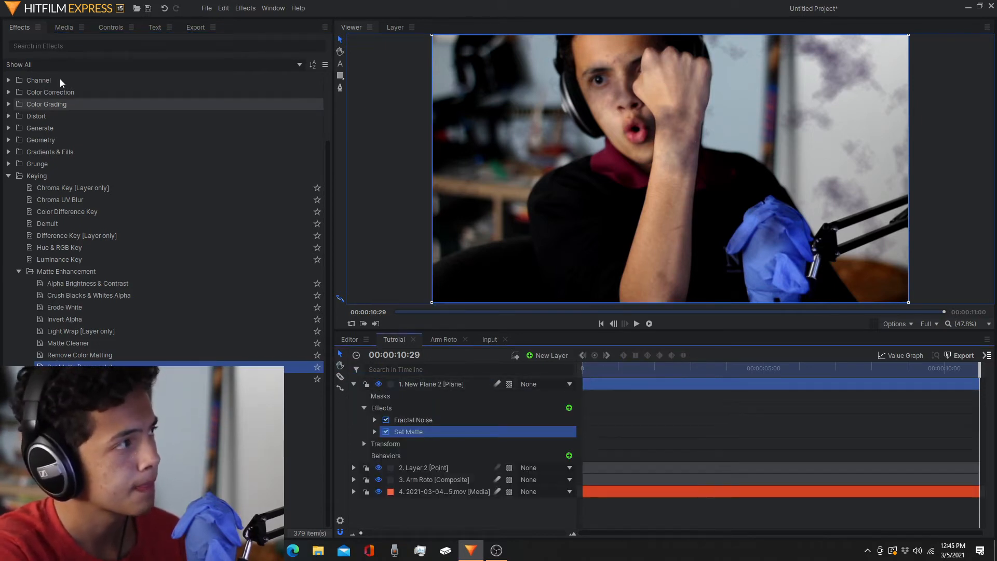
Set the source layer of the plane's Set Matte effect to Arm Roto.
left_click(109, 27)
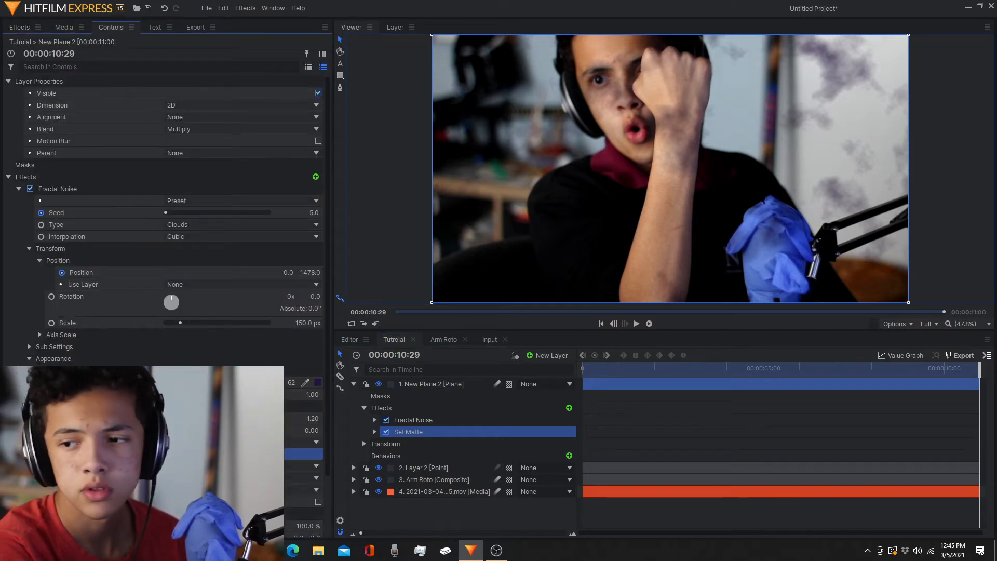
key("alt+Tab")
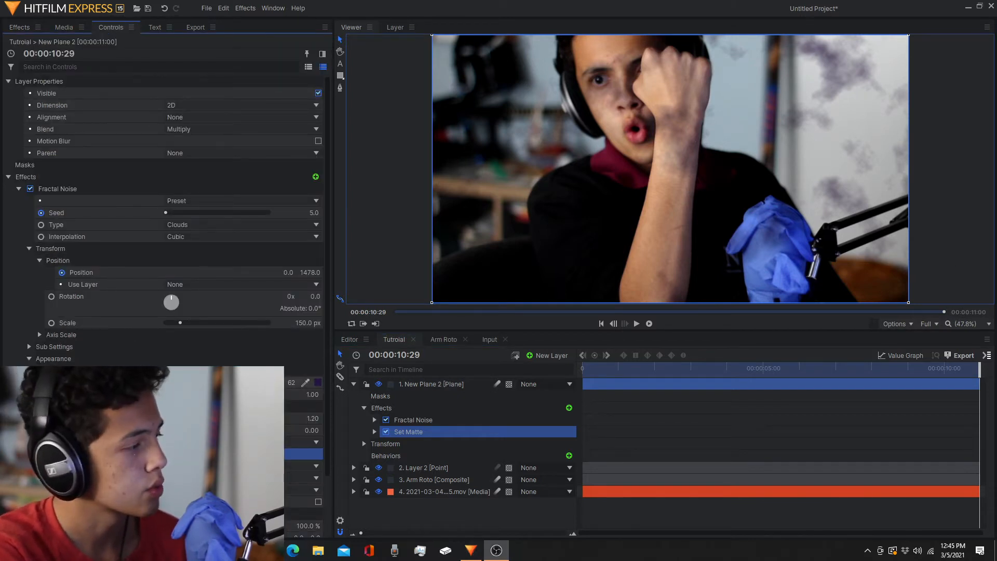
left_click(18, 189)
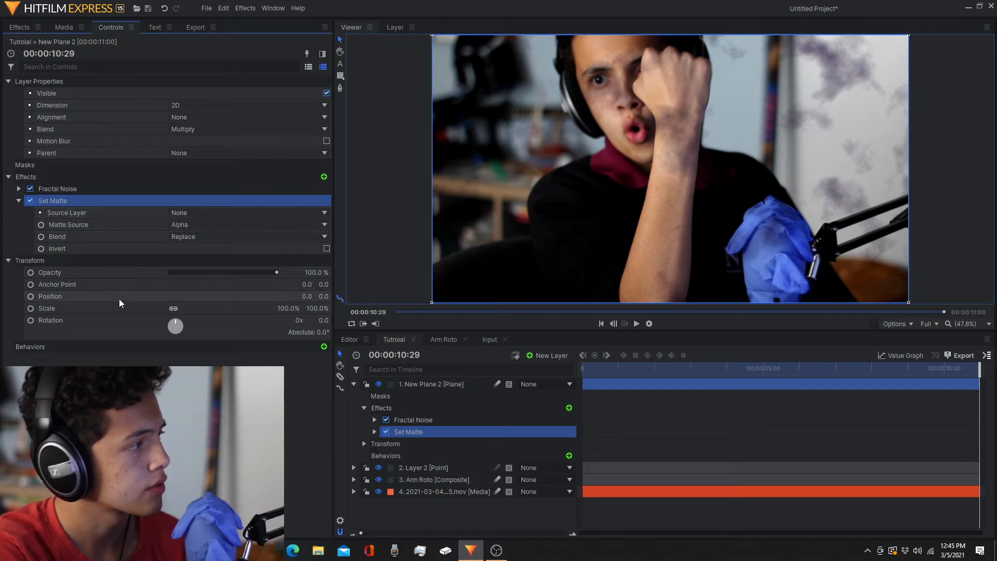
left_click(185, 212)
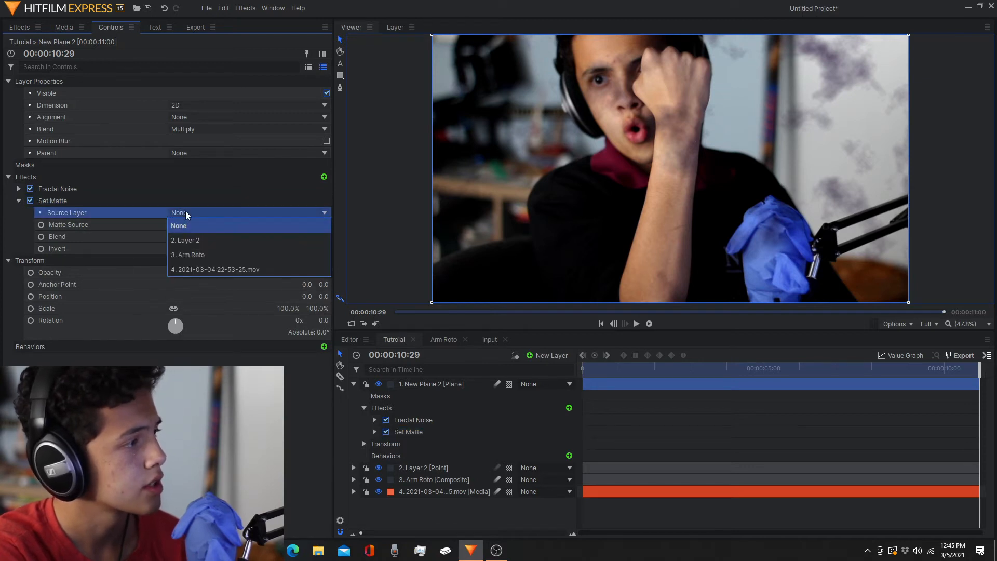
left_click(226, 254)
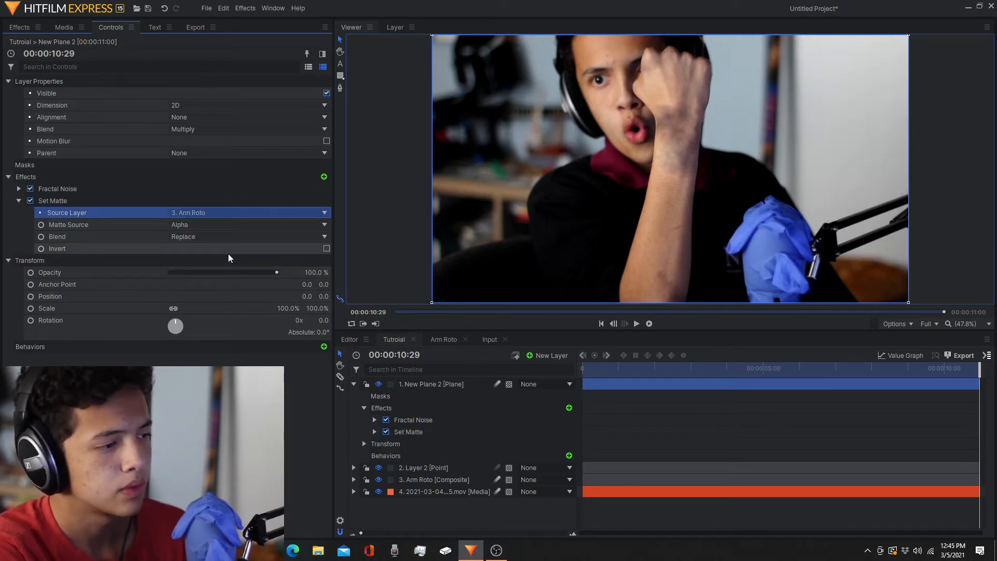
Give the Layer 2 point a light blue label color and the Arm Roto composite an olive one.
left_click(389, 467)
left_click(389, 467)
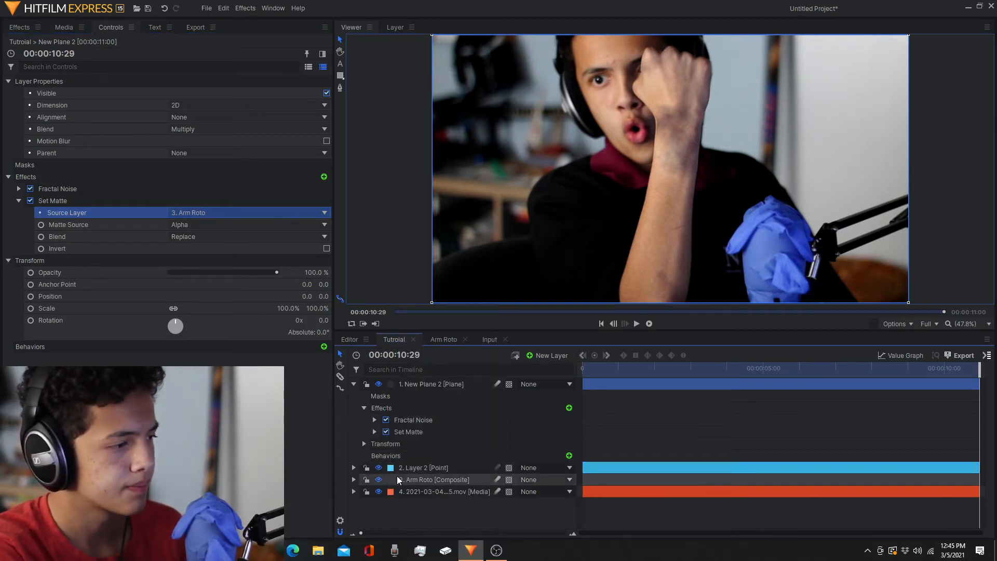
left_click(391, 479)
left_click(408, 477)
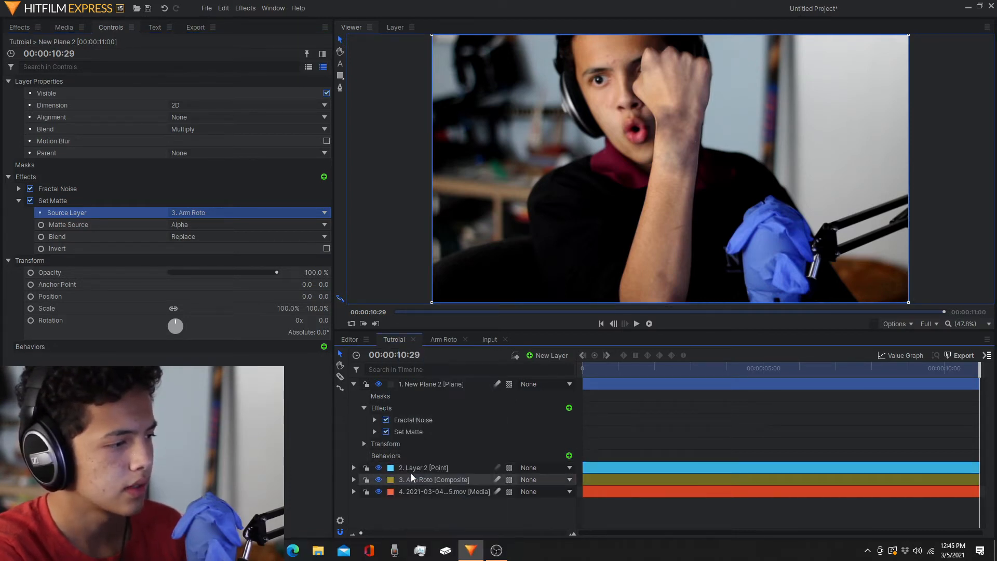
Rename the Layer 2 point as Arm track.
right_click(417, 469)
left_click(443, 452)
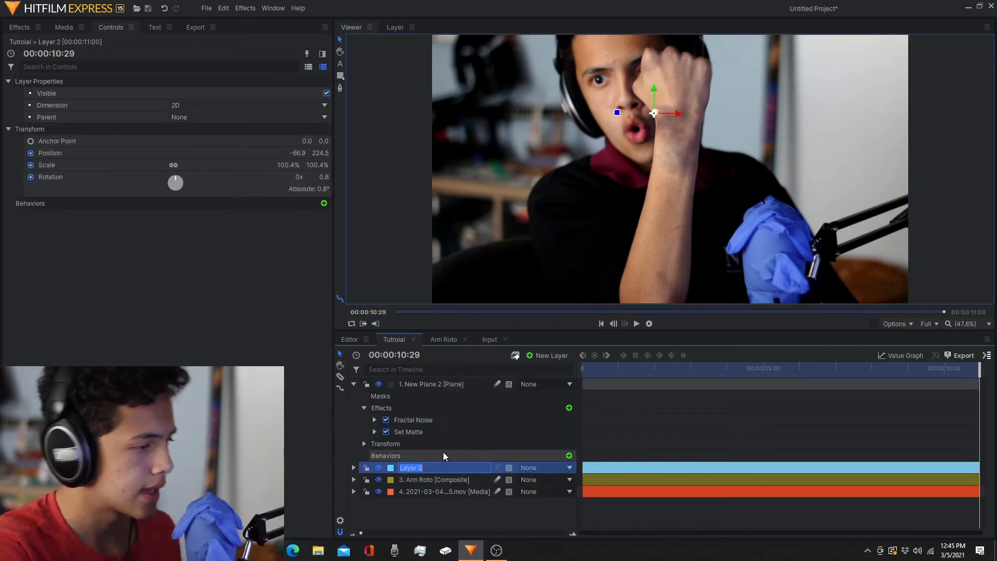
type("Arm t")
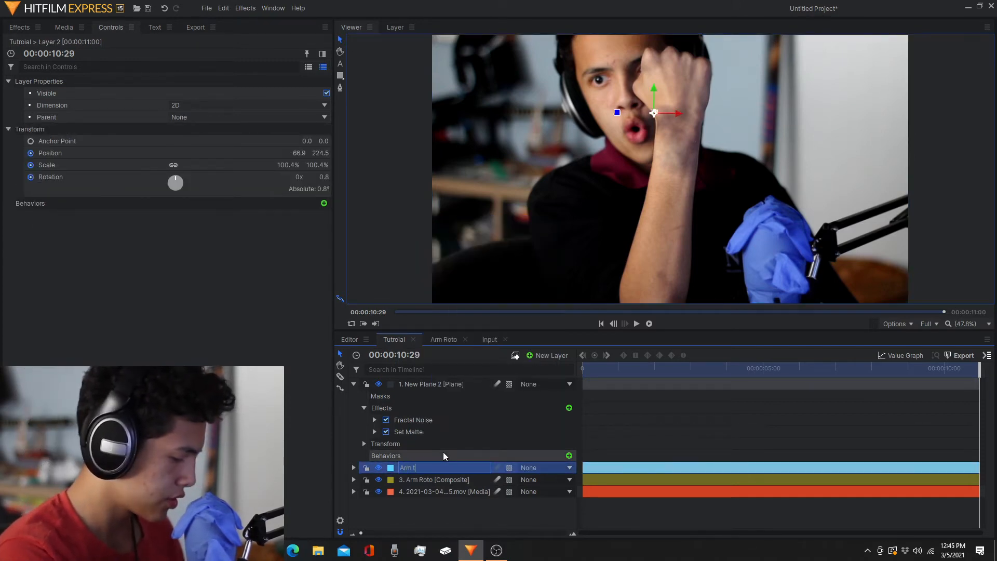
type("rack")
key("Return")
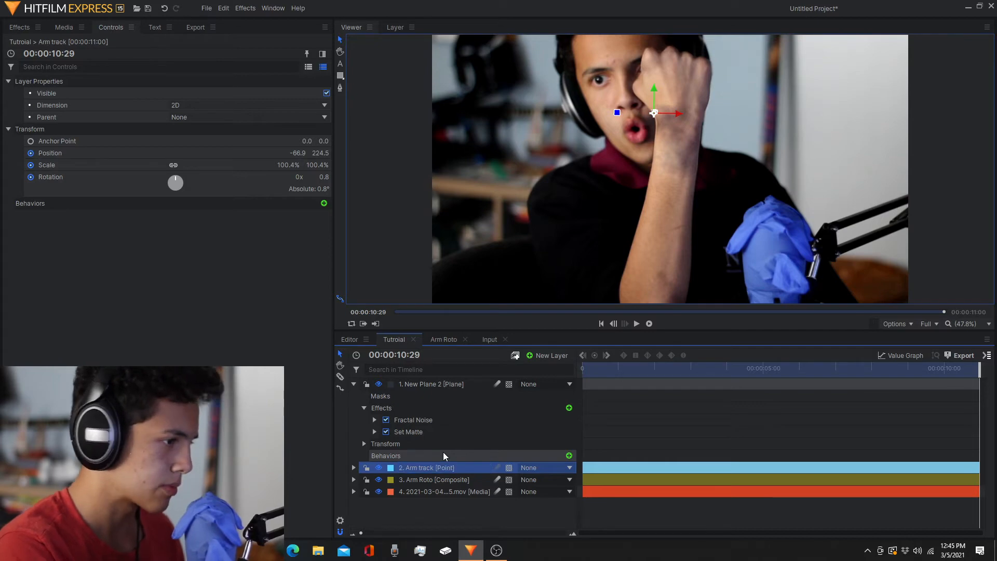
Switch the plane's Set Matte effect off and on again to compare the noise with and without the matte.
left_click(435, 384)
left_click(62, 202)
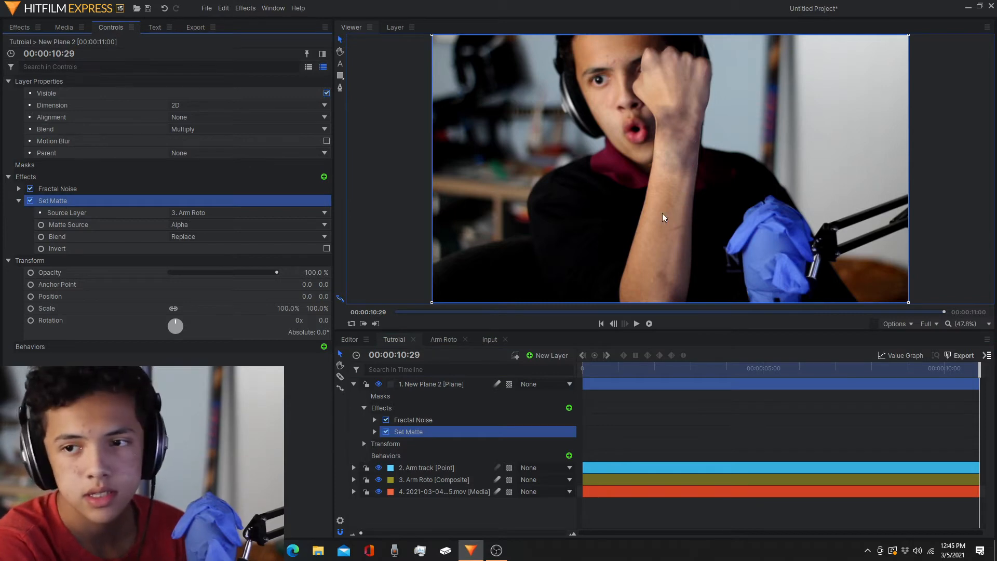
left_click(30, 201)
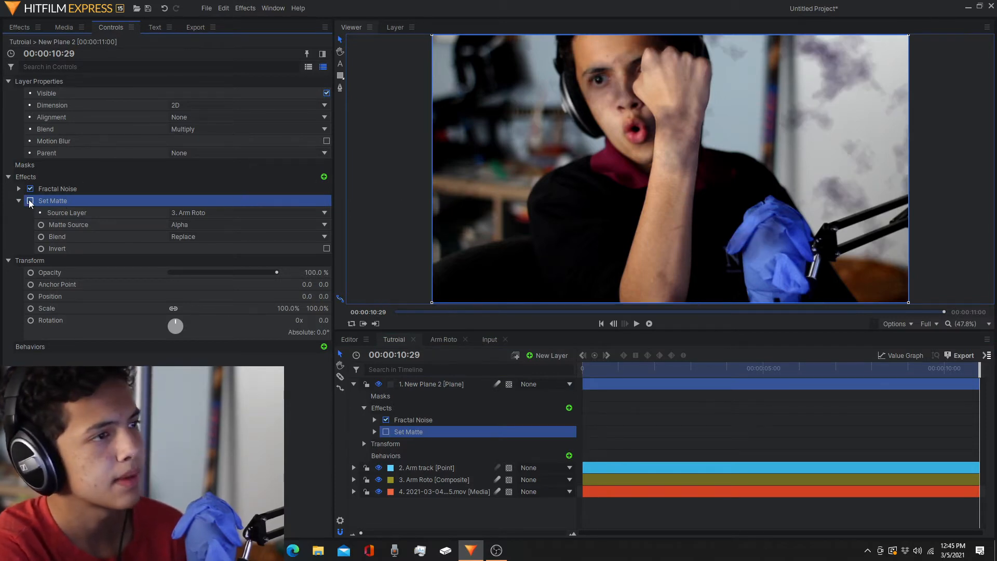
left_click(30, 201)
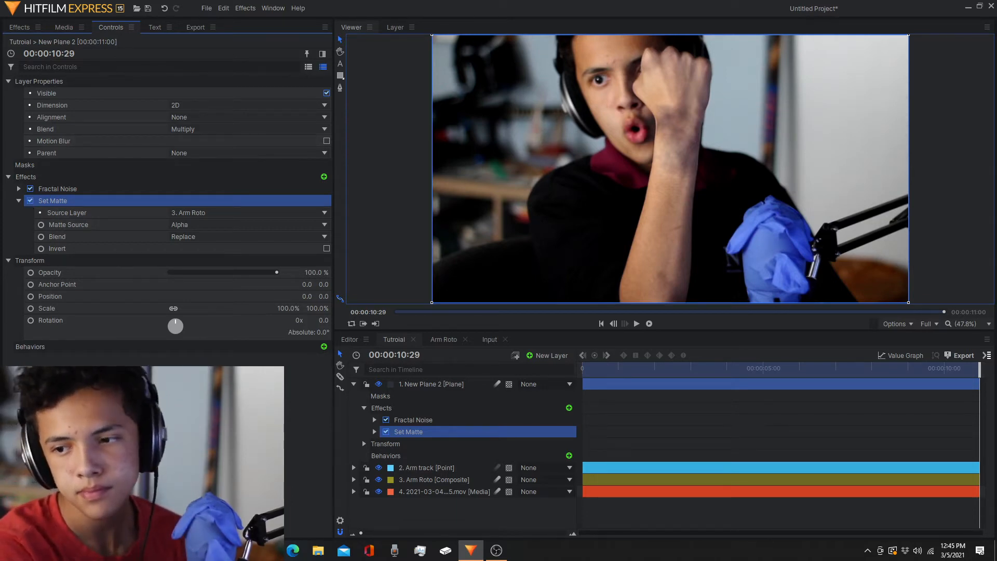
key("alt+Tab")
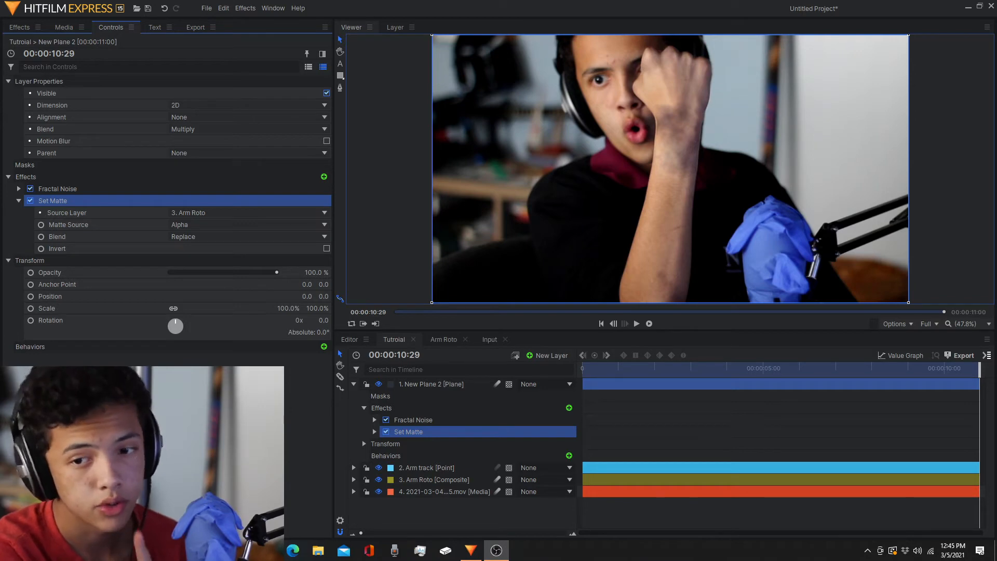
Set the Set Matte effect's blend to Subtract and invert the matte.
left_click(194, 236)
left_click(191, 263)
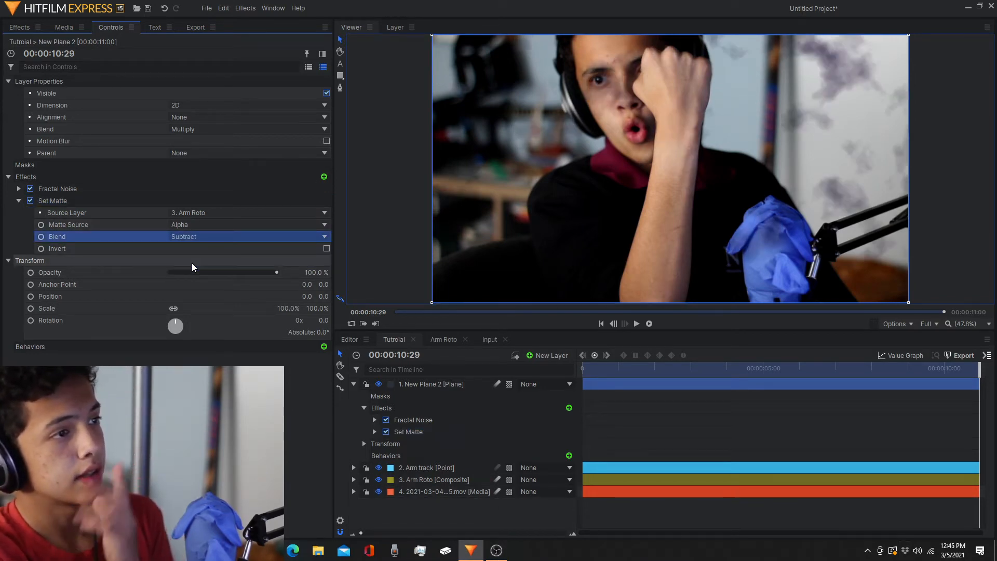
left_click(326, 249)
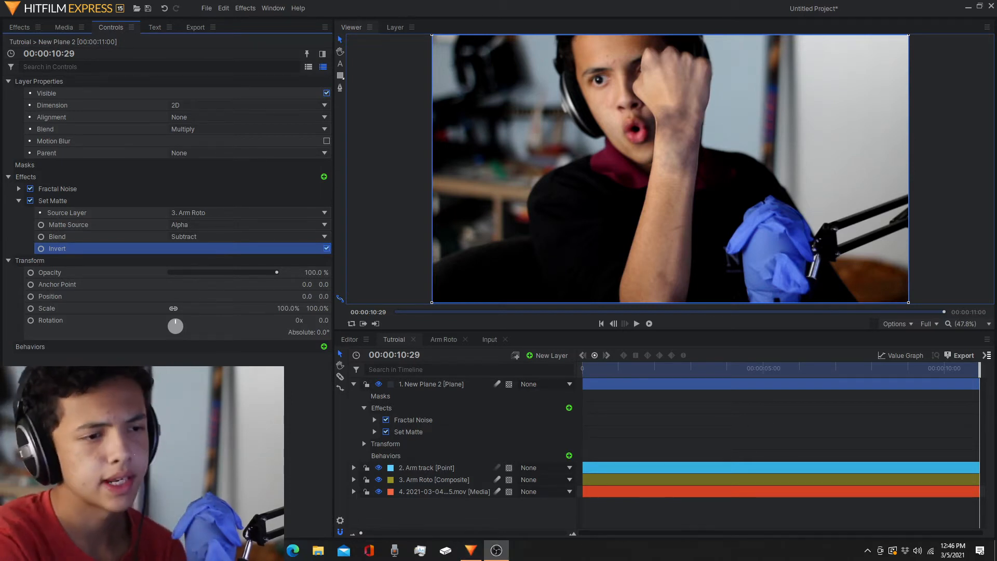
left_click(20, 27)
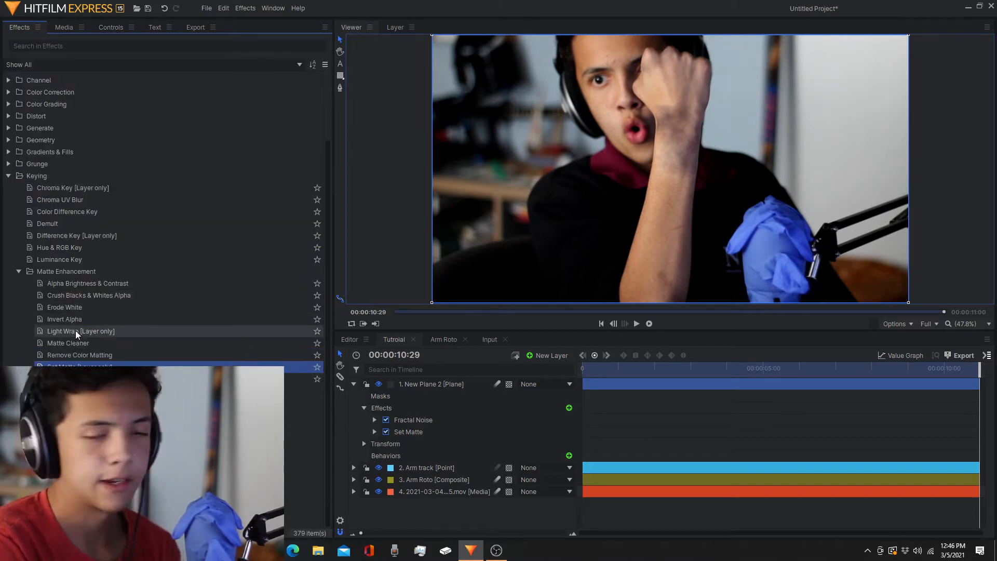
left_click_drag(76, 330, 417, 385)
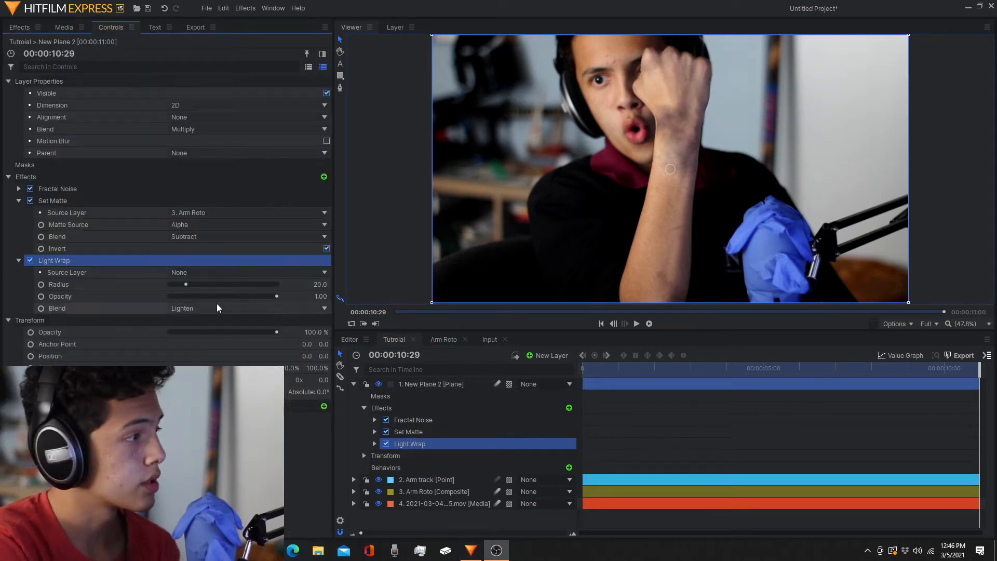
left_click(202, 271)
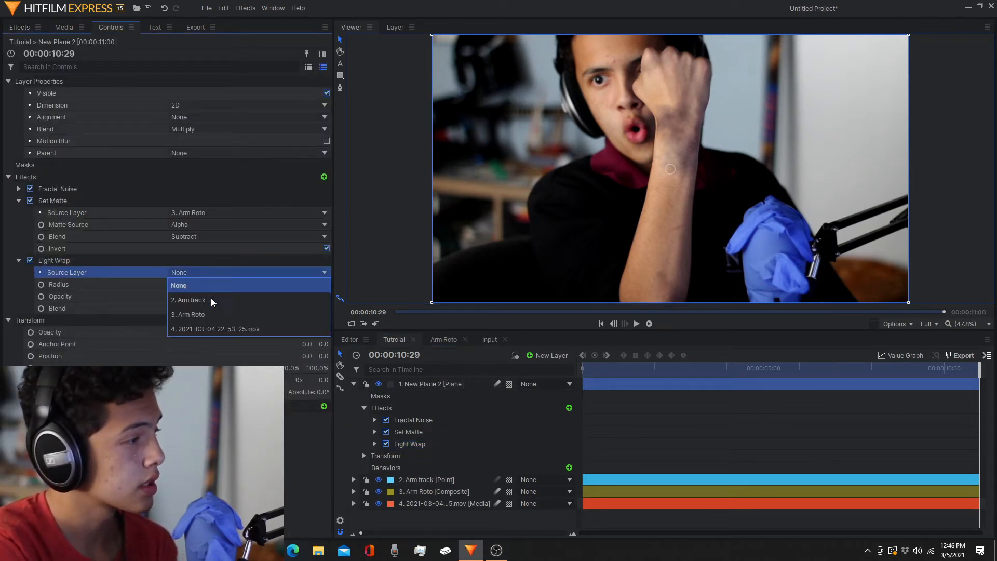
left_click(220, 328)
left_click(78, 200)
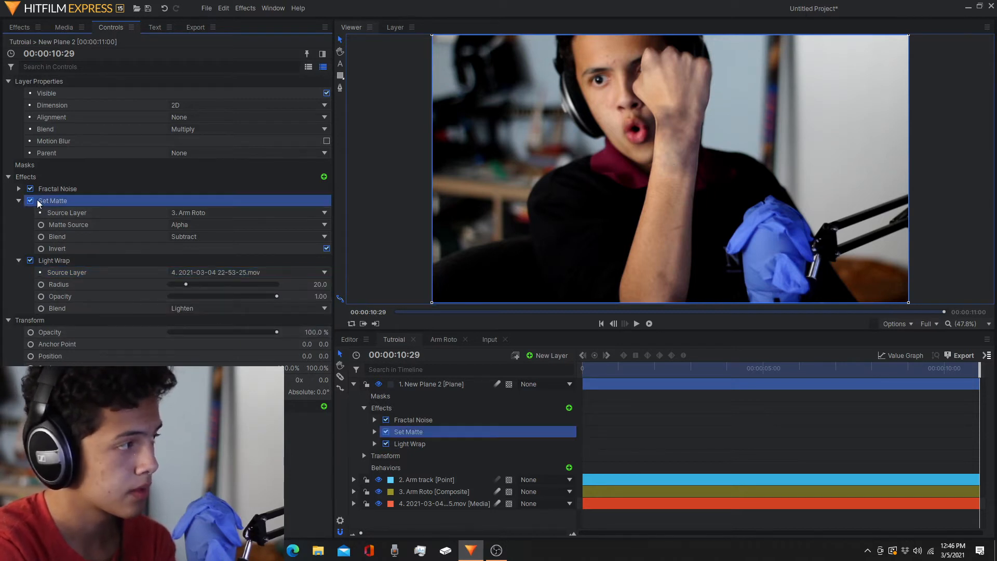
left_click(18, 201)
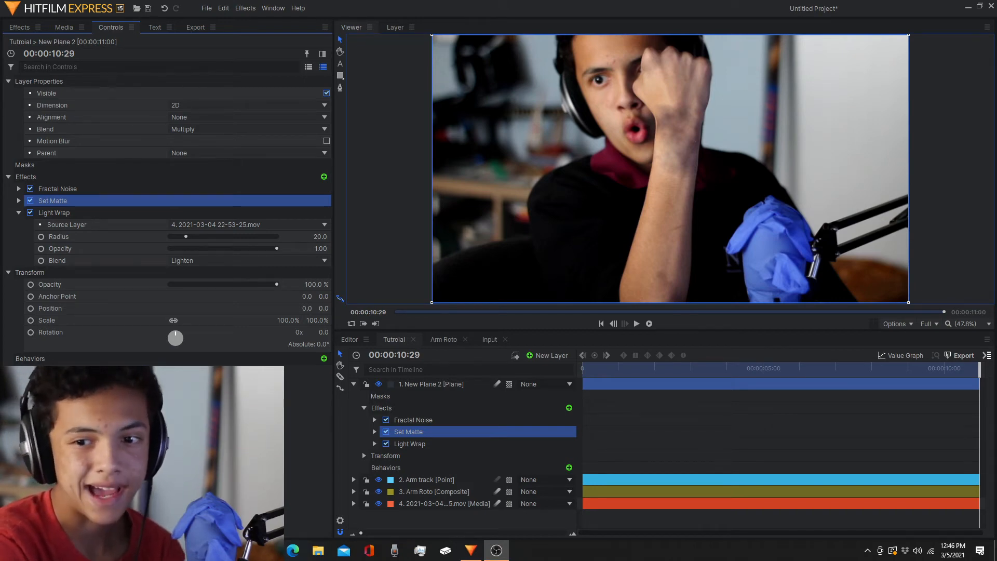
Set the Light Wrap effect's blend to Add, its radius to 78 and its opacity to 0.67.
left_click(201, 261)
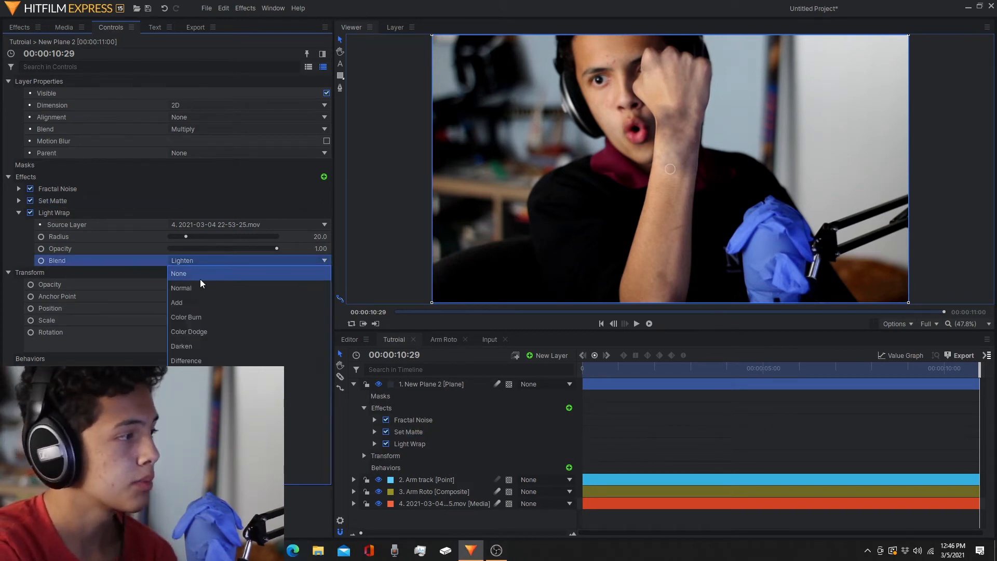
left_click(196, 302)
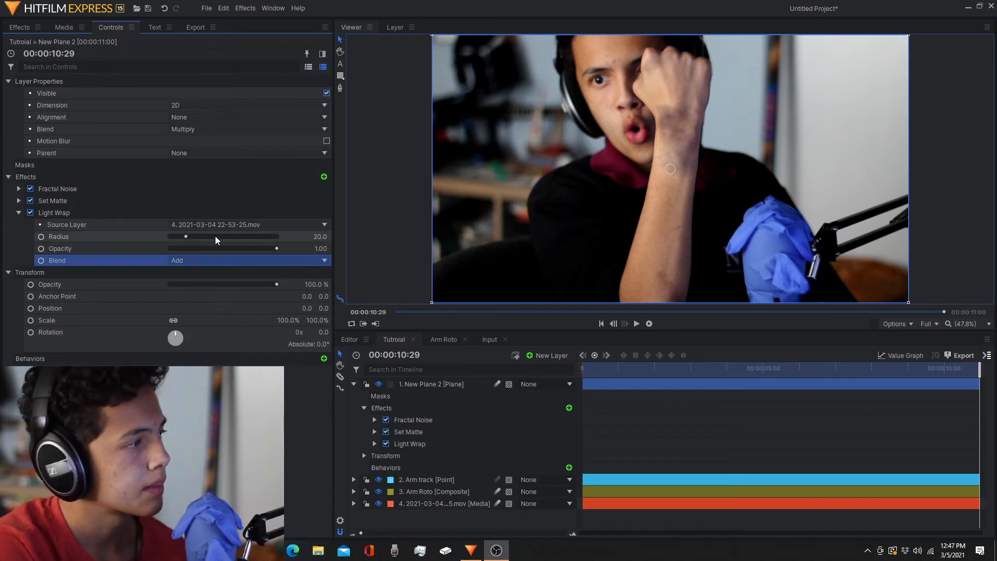
left_click_drag(185, 236, 234, 248)
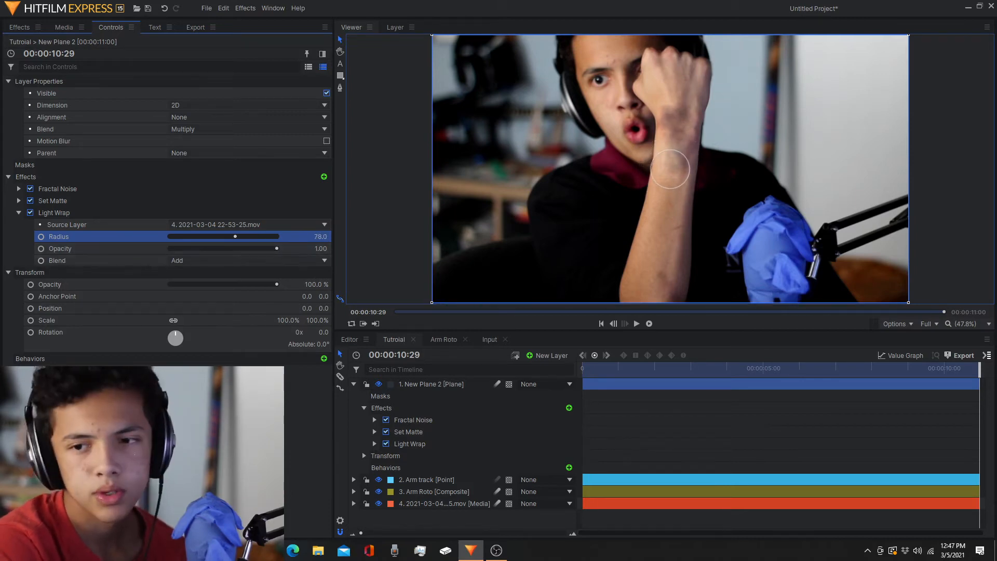
key("alt+Tab")
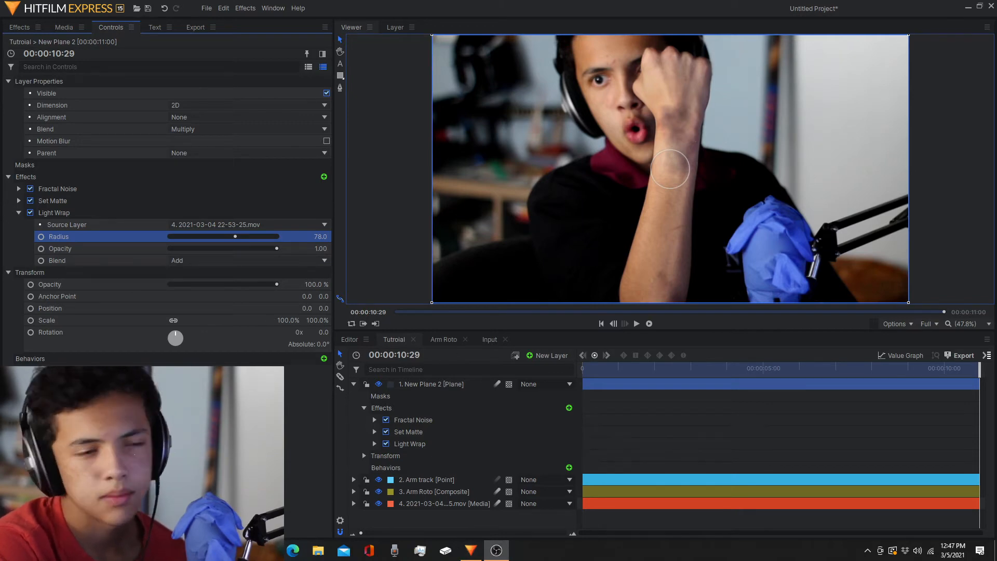
mouse_move(321, 249)
left_mouse_down()
mouse_move(300, 249)
mouse_move(322, 249)
left_mouse_up()
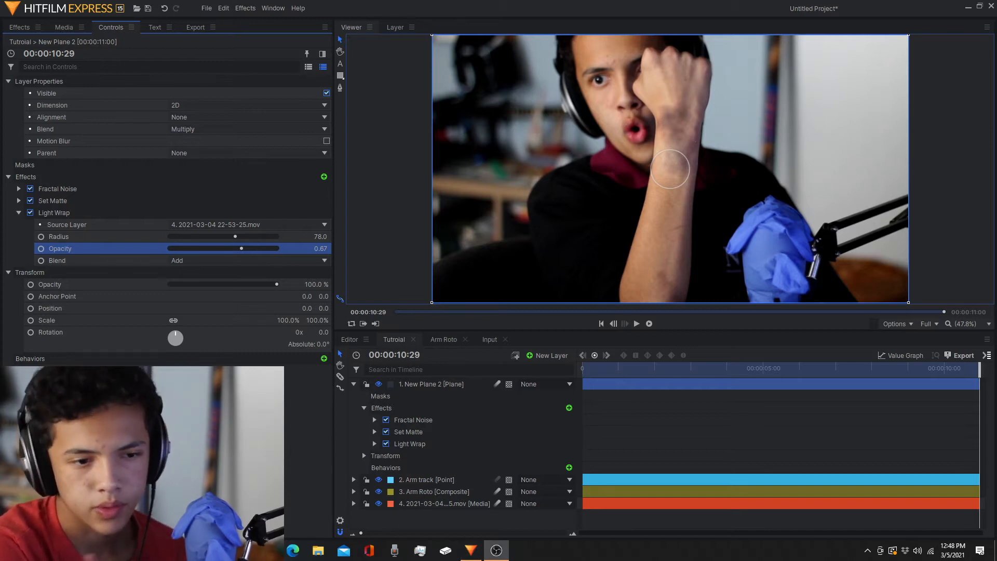
Rename the New Plane 2 layer as Purple Fractial.
left_click(355, 385)
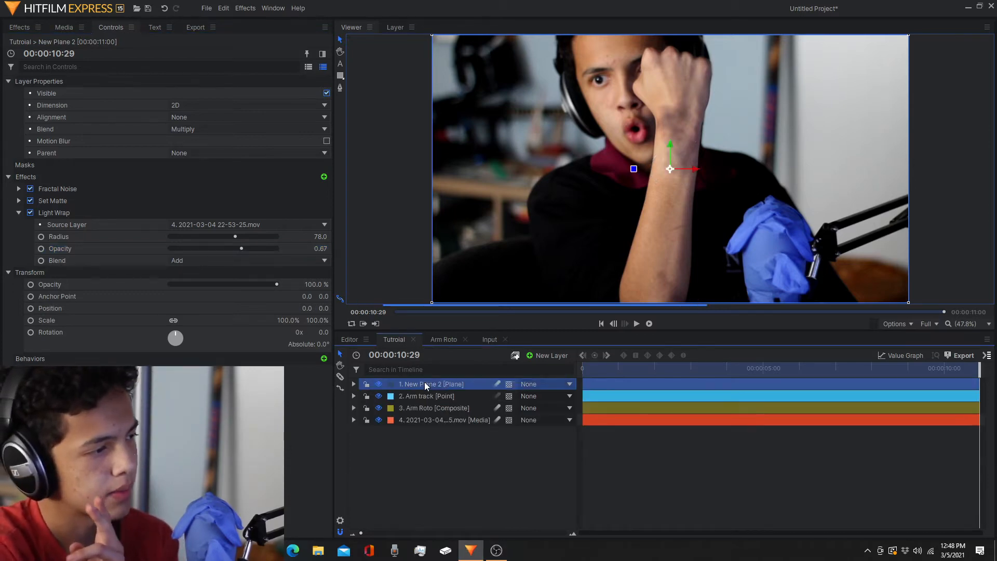
right_click(424, 383)
left_click(450, 353)
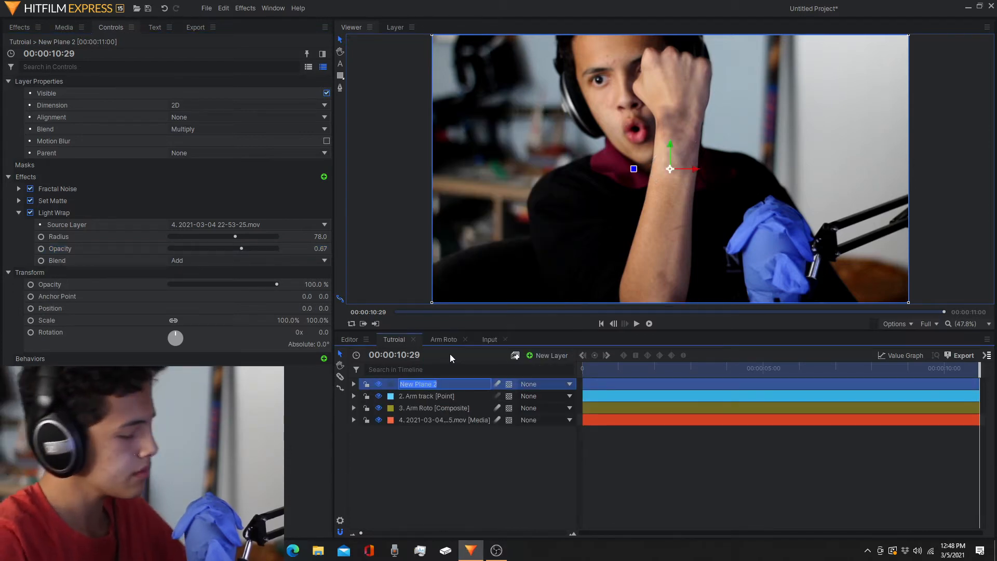
type("Prple")
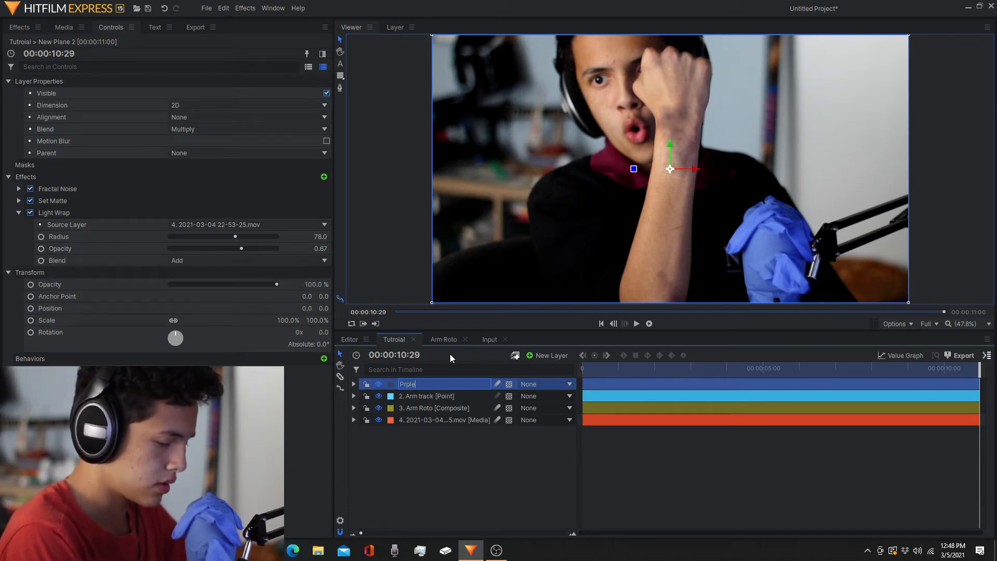
key("BackSpace")
key("BackSpace")
key("BackSpace")
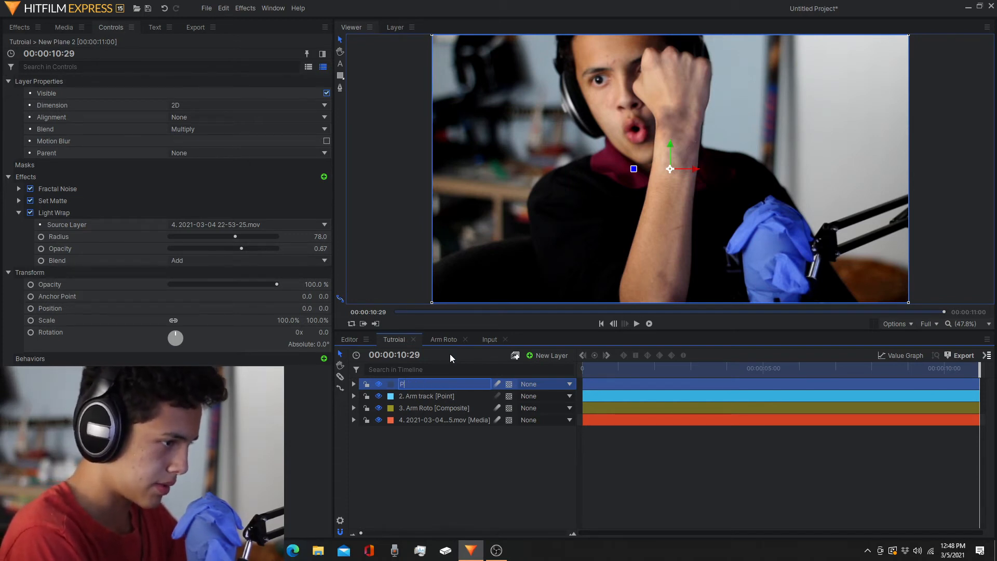
type("urple")
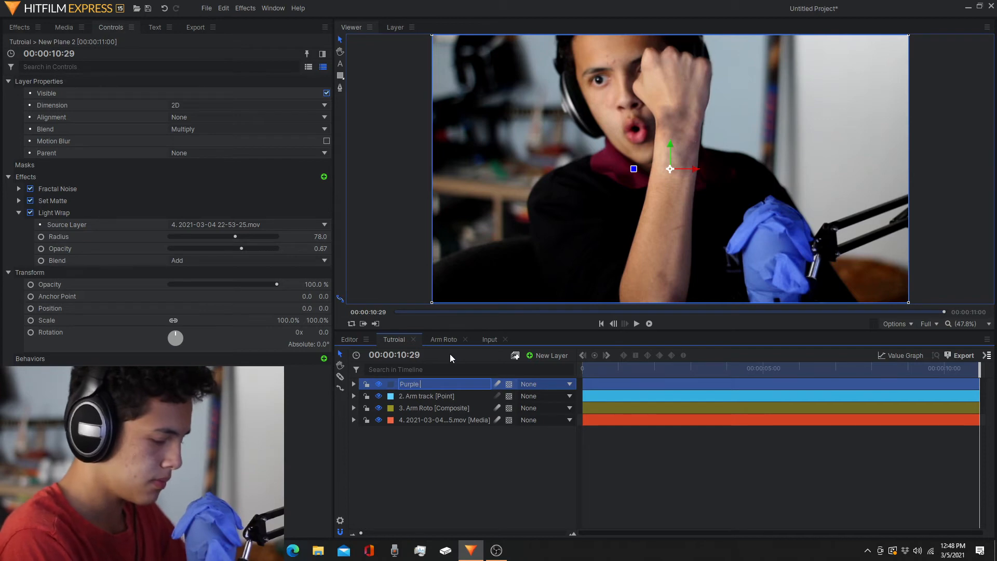
type(" ractia")
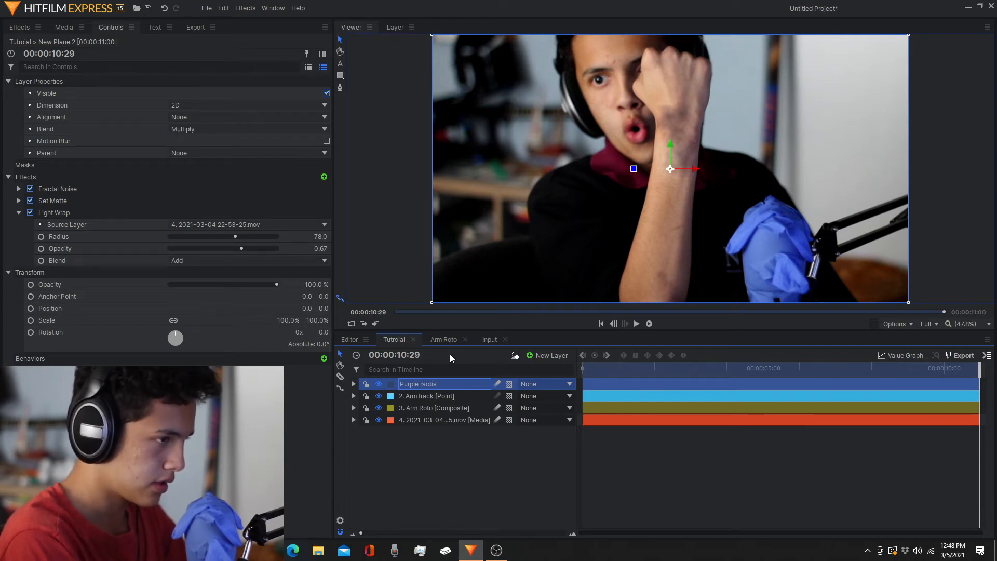
key("BackSpace")
key("BackSpace")
key("BackSpace")
key("BackSpace")
key("BackSpace")
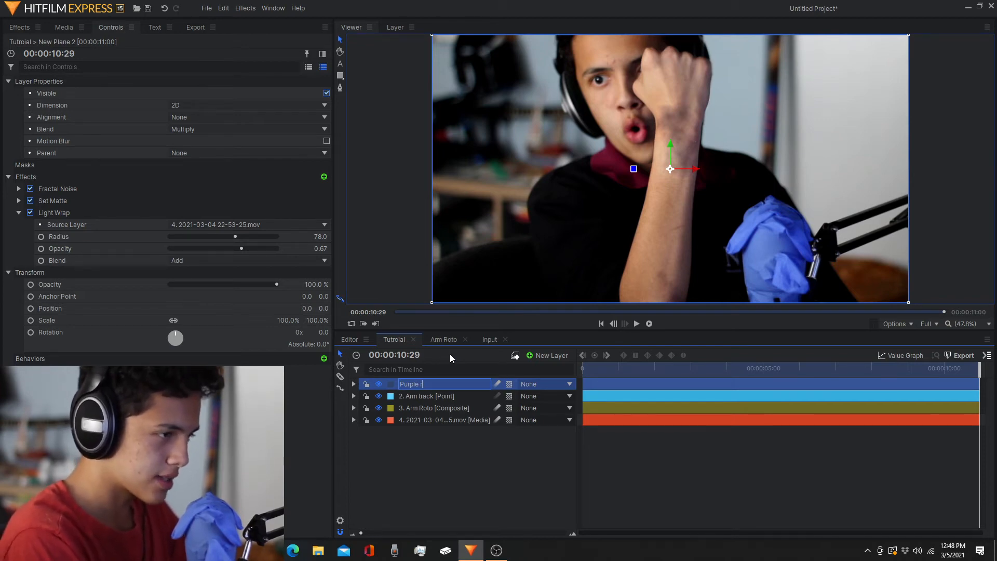
type("Frac")
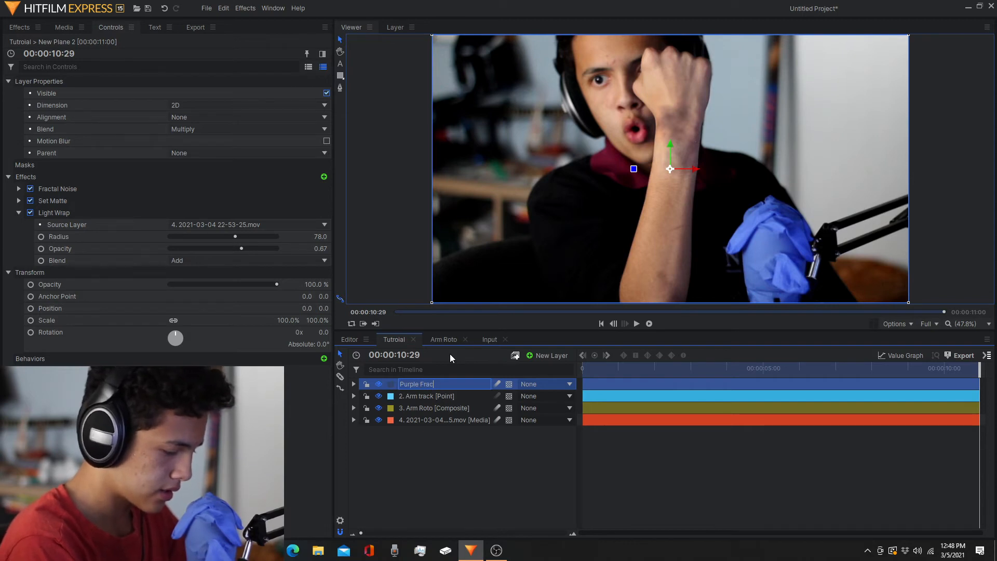
type("tia")
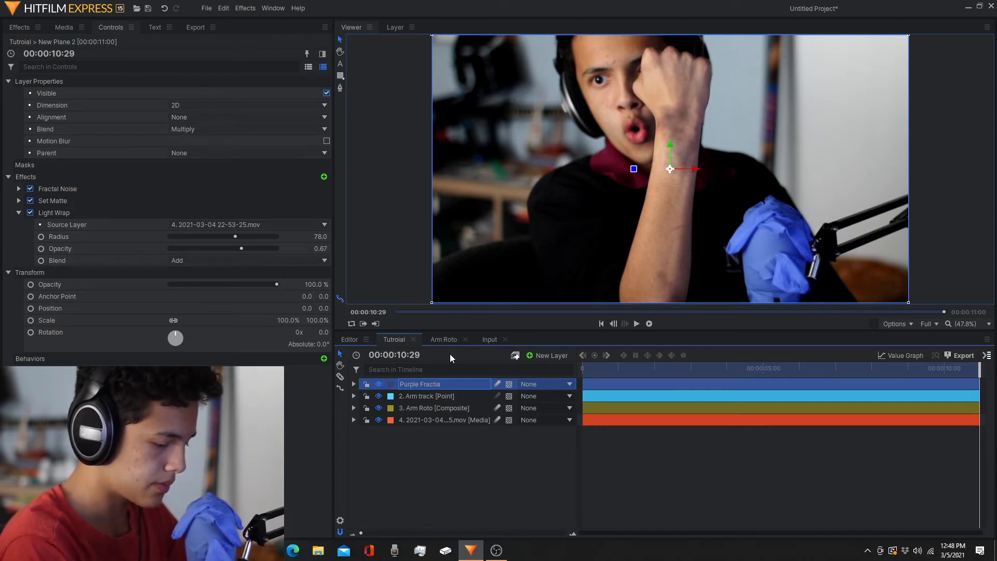
type("l")
key("Return")
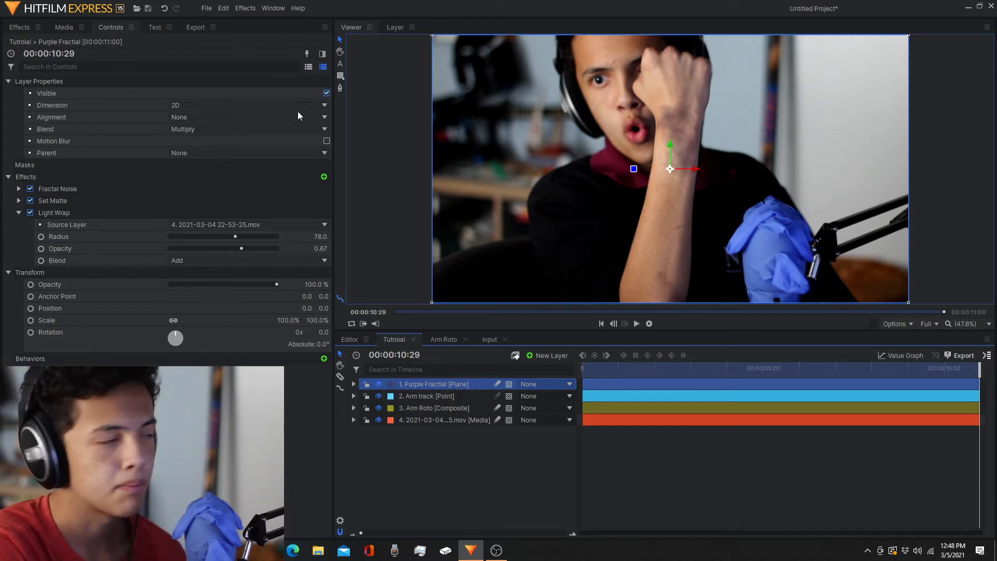
Add a Matte Cleaner effect to the Purple Fractial plane with a feather of 0 px.
left_click(23, 24)
left_click_drag(86, 343, 349, 382)
left_click(352, 384)
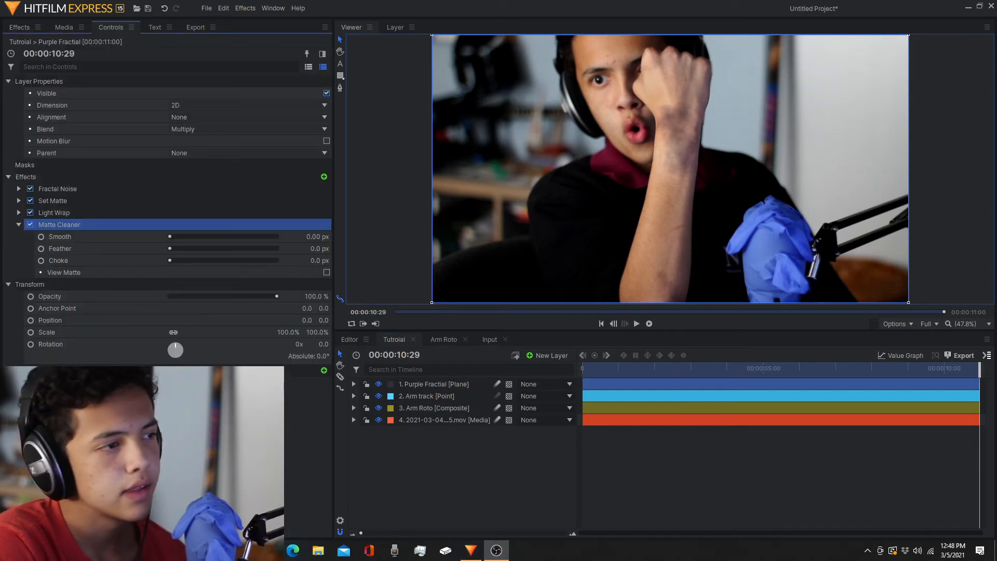
left_click_drag(180, 249, 18, 245)
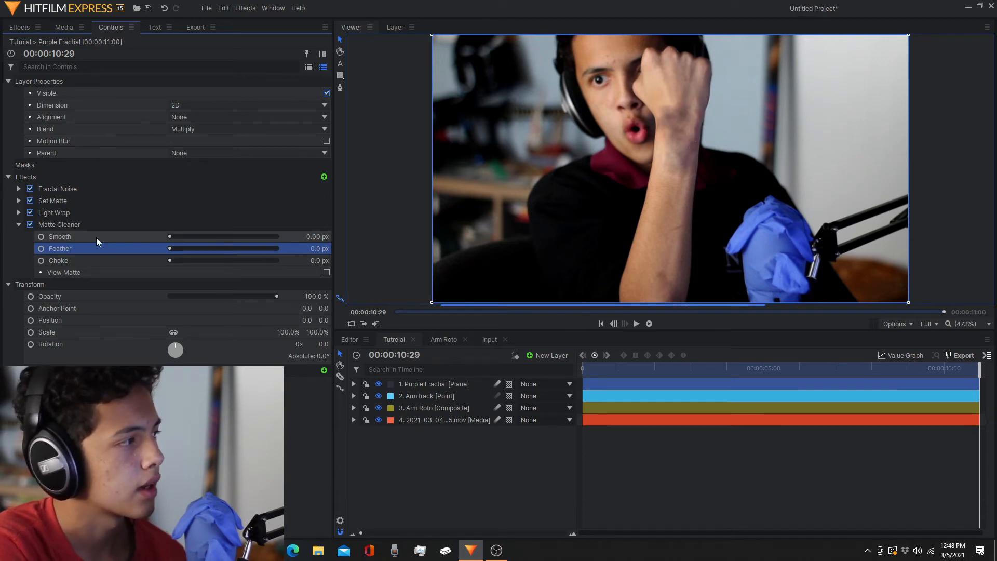
Switch the Matte Cleaner's View Matte option on and off repeatedly to inspect the arm matte, ending with it off.
left_click(326, 272)
left_click(326, 272)
left_click(327, 272)
left_click(326, 272)
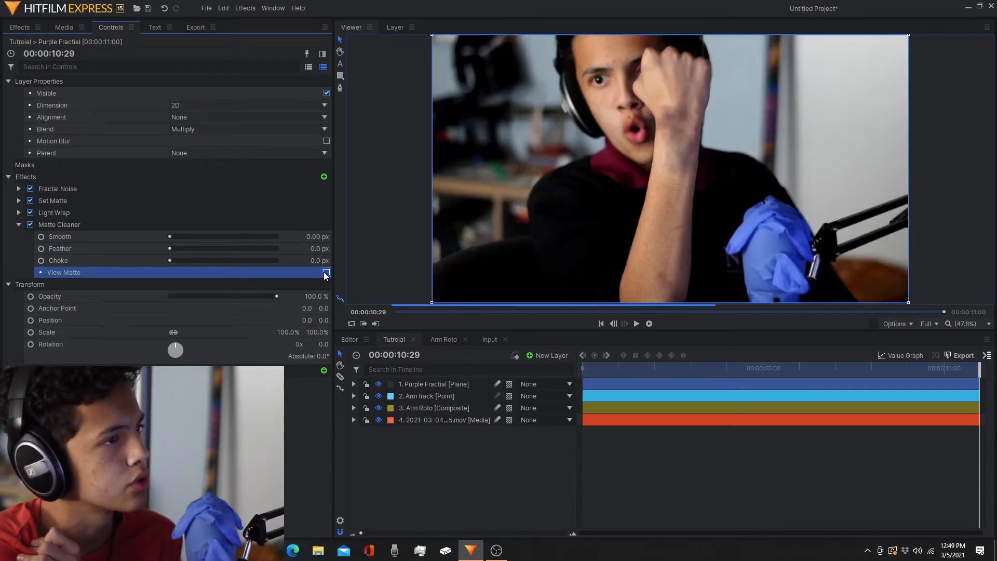
left_click(326, 272)
left_click(326, 272)
left_click(326, 272)
left_click(326, 273)
left_click(326, 273)
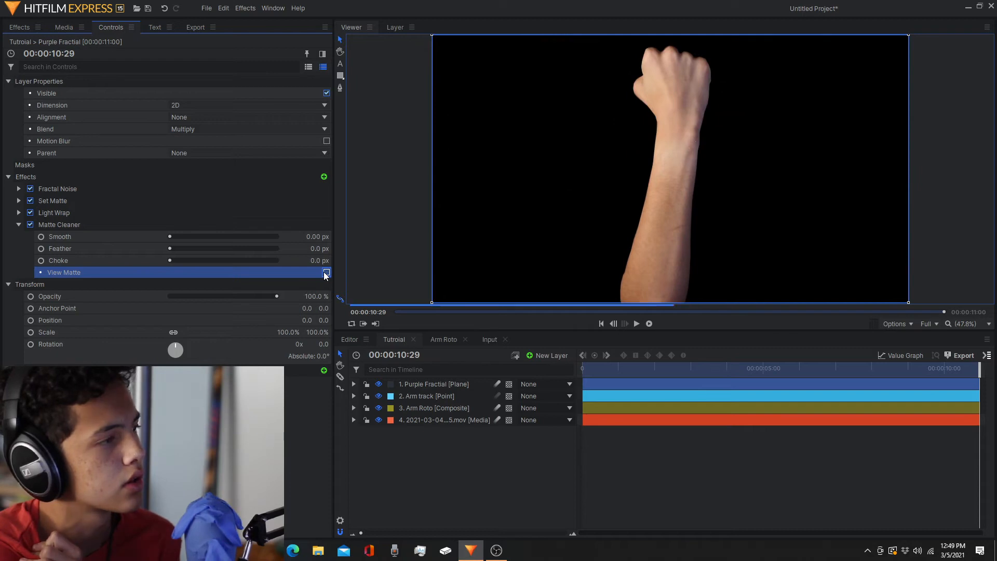
left_click(326, 272)
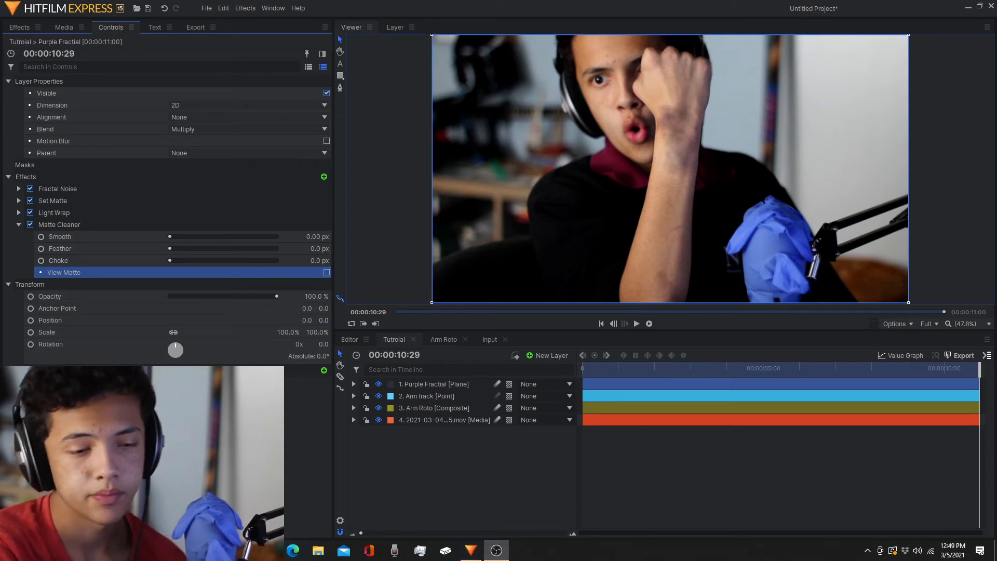
Give the Purple Fractial plane the Opera Mauve label color.
left_click(422, 382)
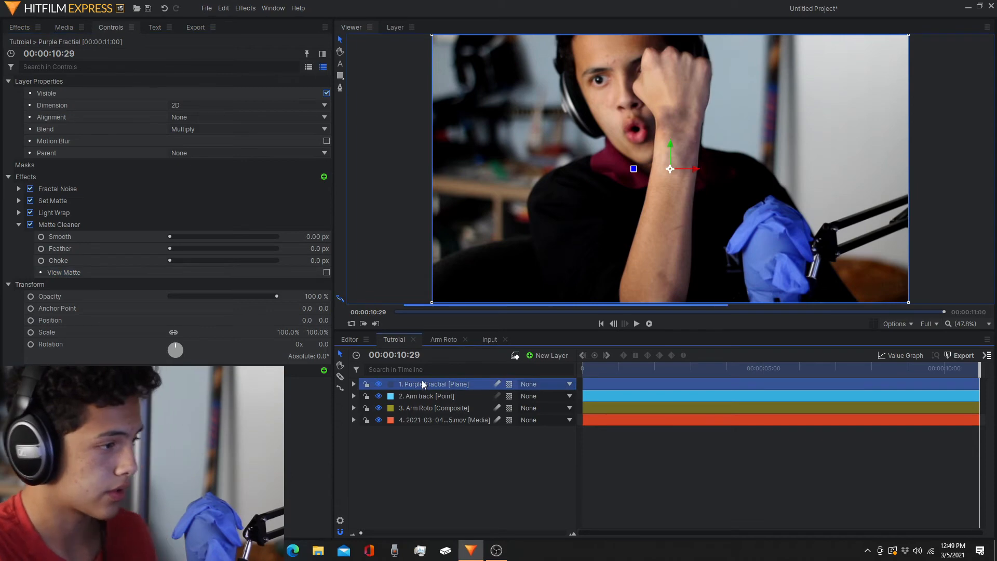
right_click(423, 382)
left_click(389, 382)
left_click(391, 383)
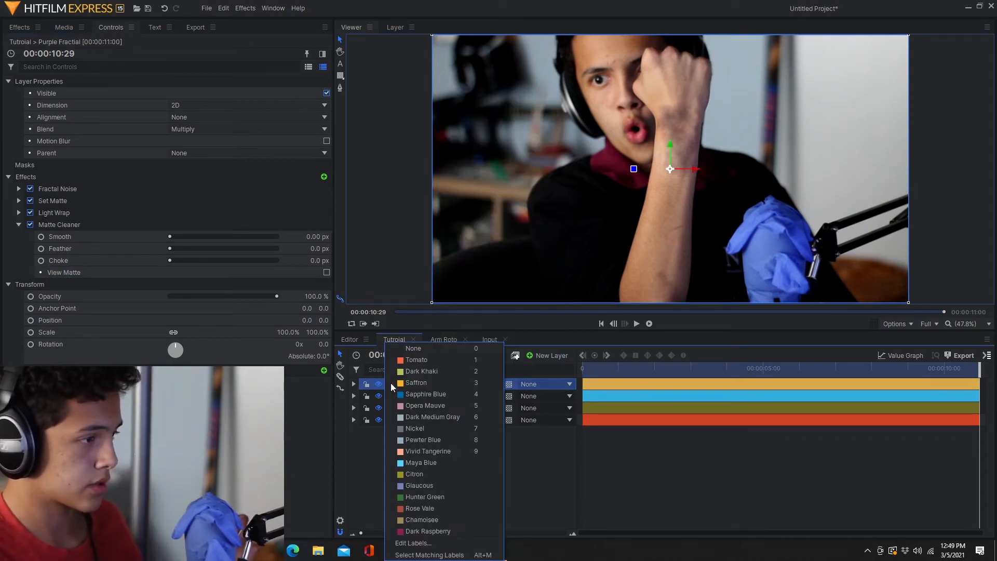
left_click(420, 404)
Duplicate the Purple Fractial plane and give the copy the Rose Vale label color.
right_click(435, 386)
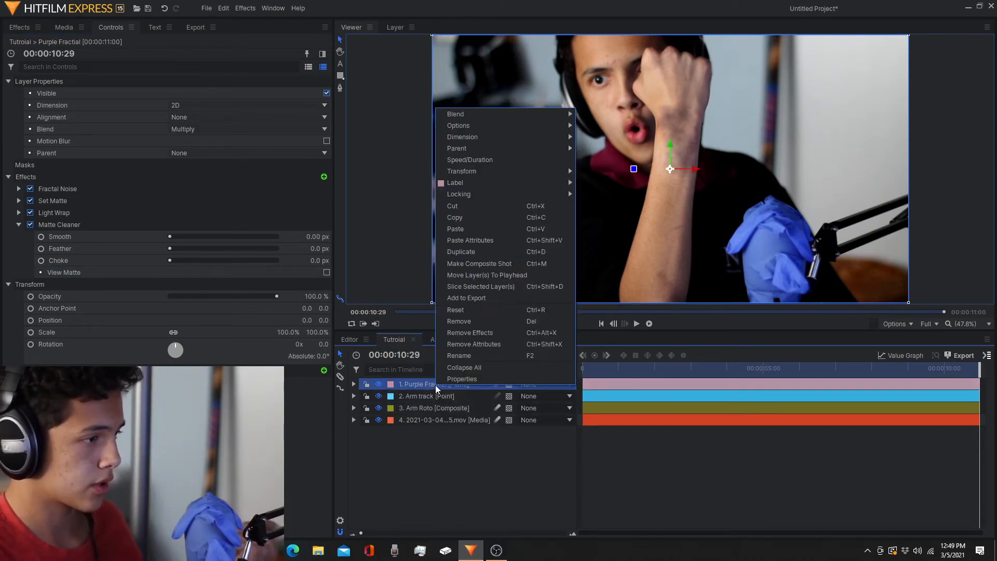
left_click(475, 251)
left_click(390, 383)
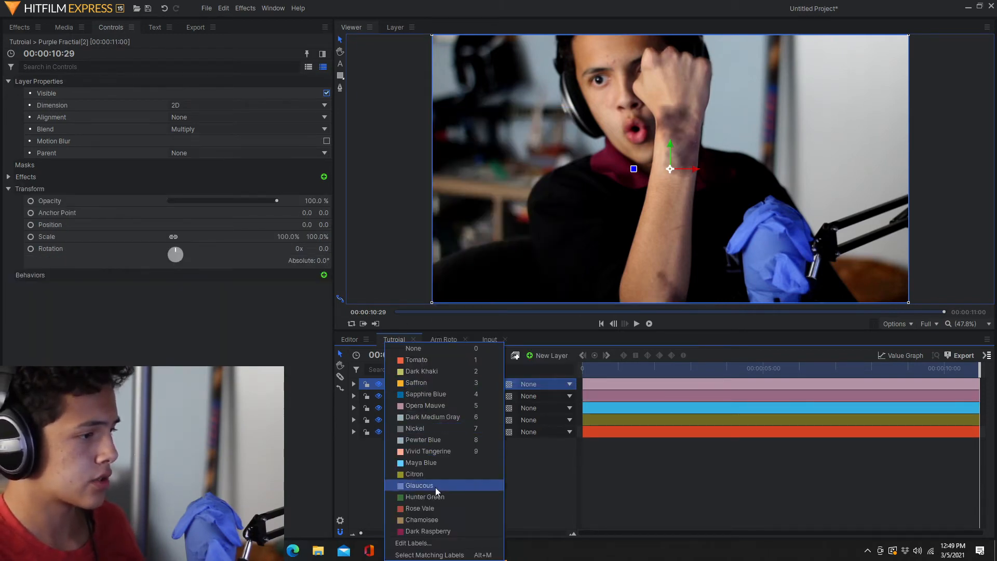
left_click(435, 509)
Rename the duplicated plane as Orange Energy.
right_click(425, 385)
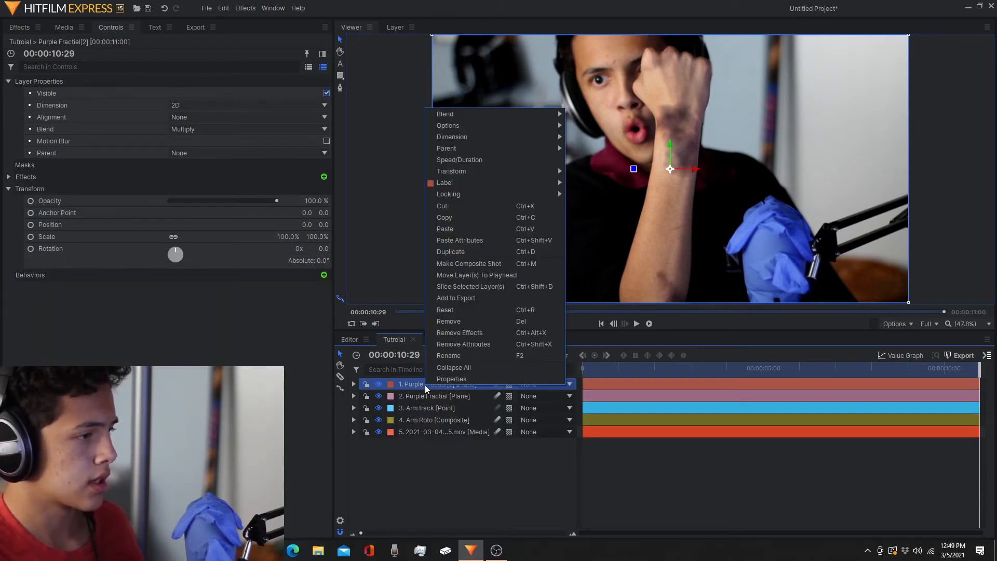
left_click(451, 358)
type("O")
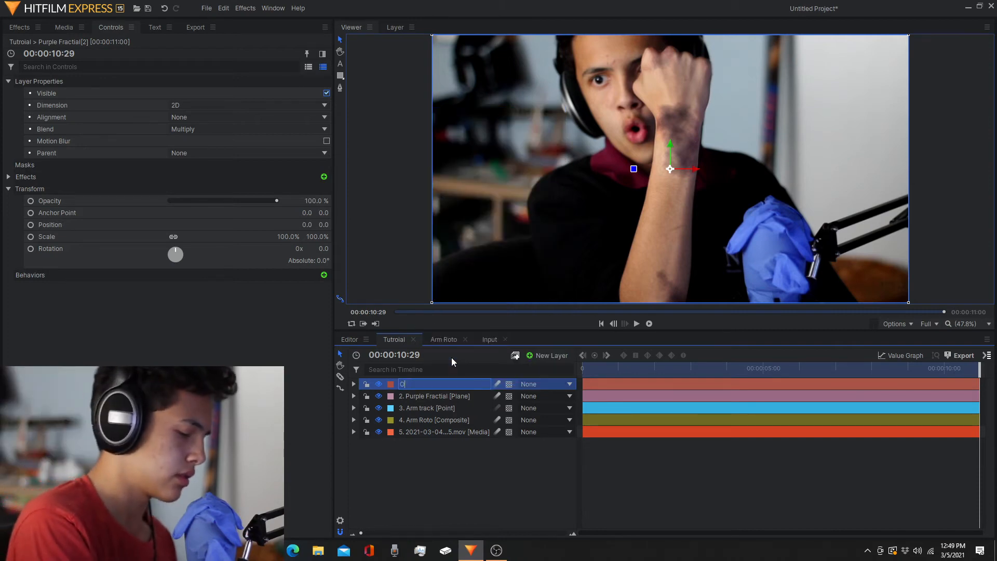
type("range Energy")
key("Return")
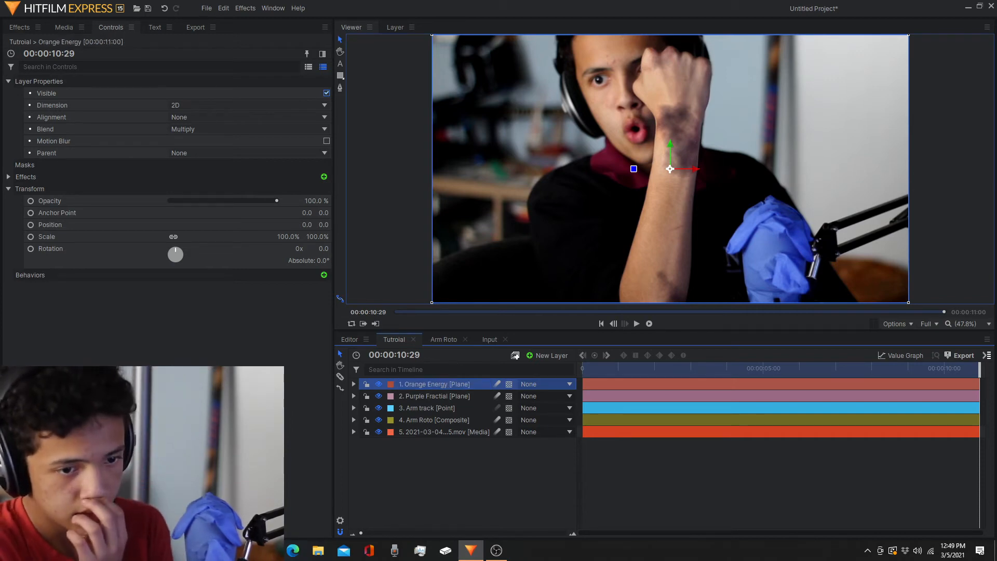
Set the Orange Energy plane's blend mode to Add and expand its list of effects.
right_click(459, 384)
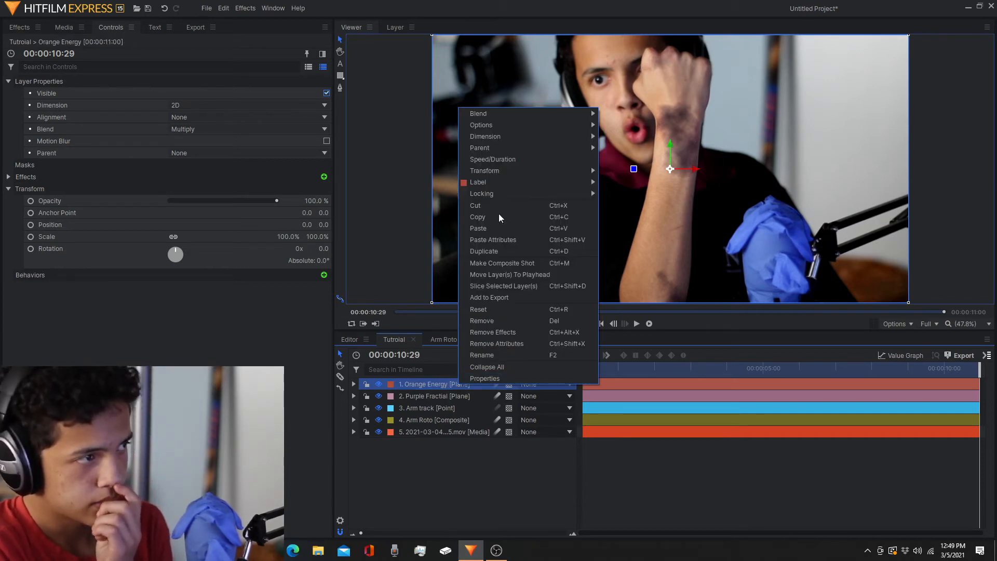
mouse_move(523, 113)
left_click(616, 124)
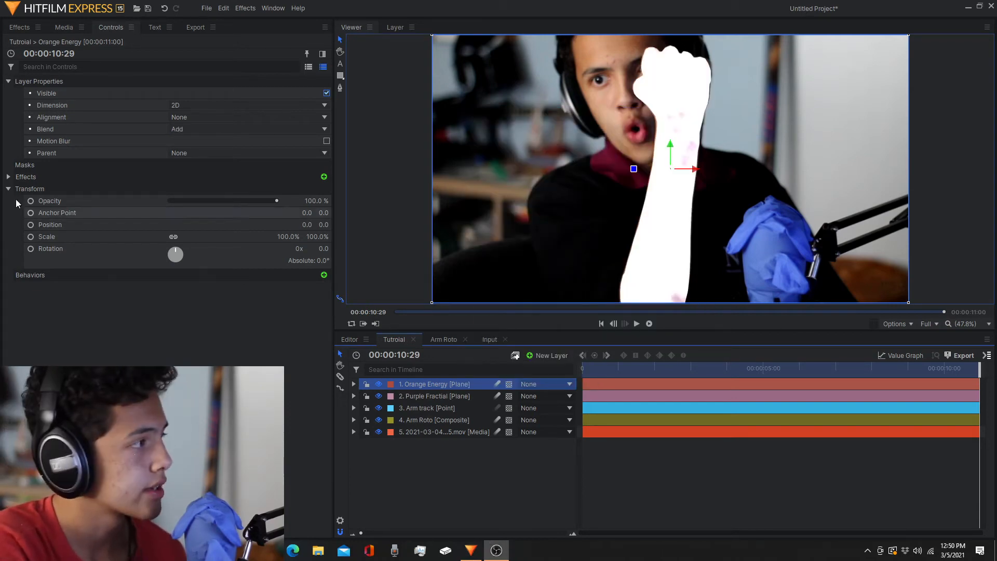
left_click(10, 177)
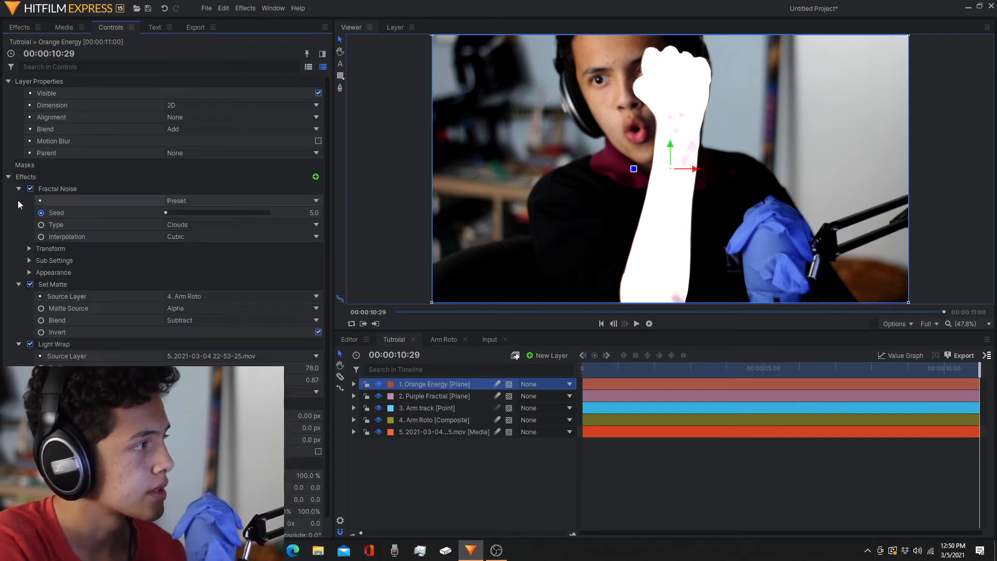
Collapse the Set Matte, Light Wrap and Matte Cleaner settings and set the Orange Energy plane's Fractal Noise type to Energy.
left_click(19, 285)
left_click(19, 296)
left_click(19, 308)
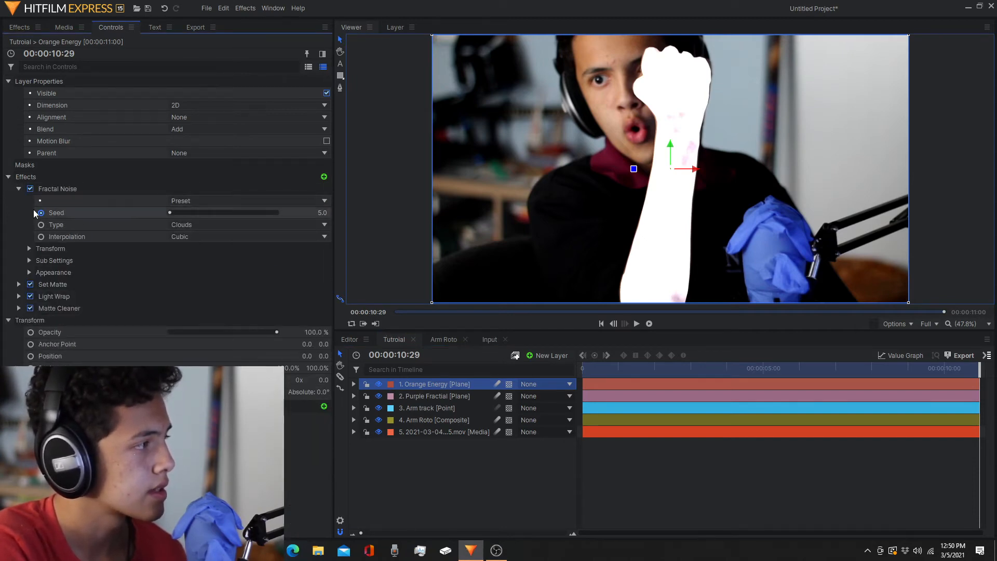
left_click(205, 226)
left_click(204, 351)
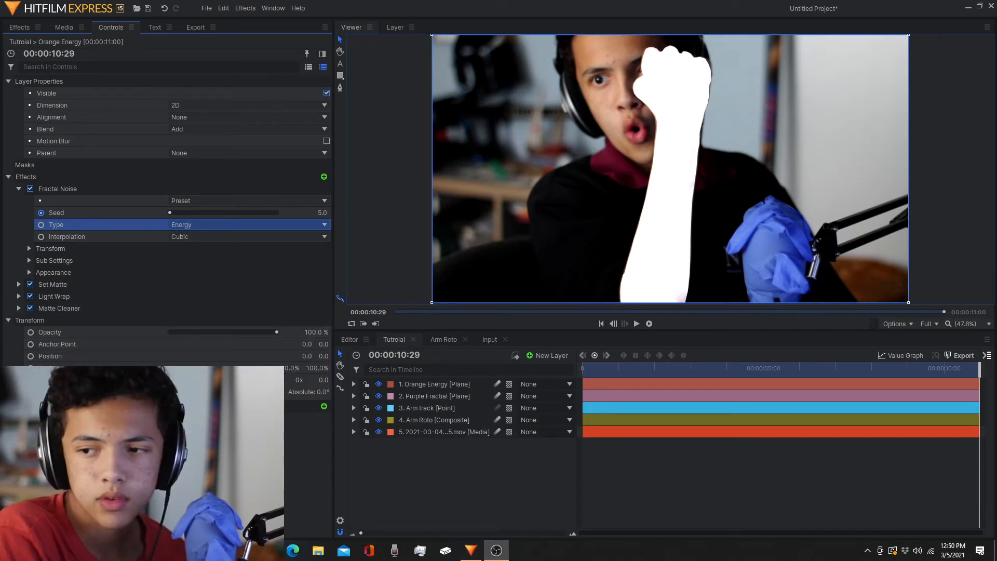
Reset the Exposure and Color 1 of the Fractal Noise appearance to their defaults.
left_click(33, 272)
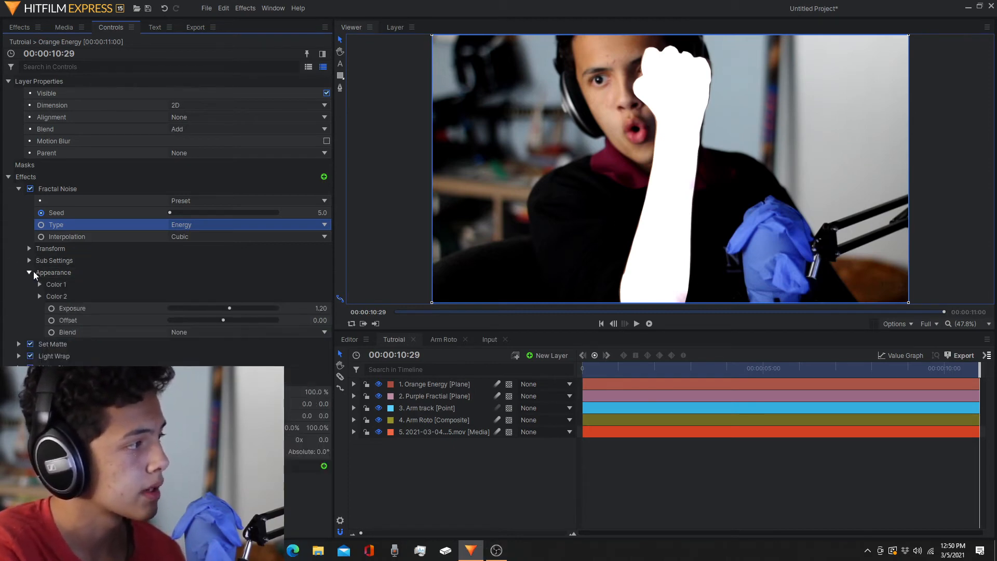
right_click(106, 308)
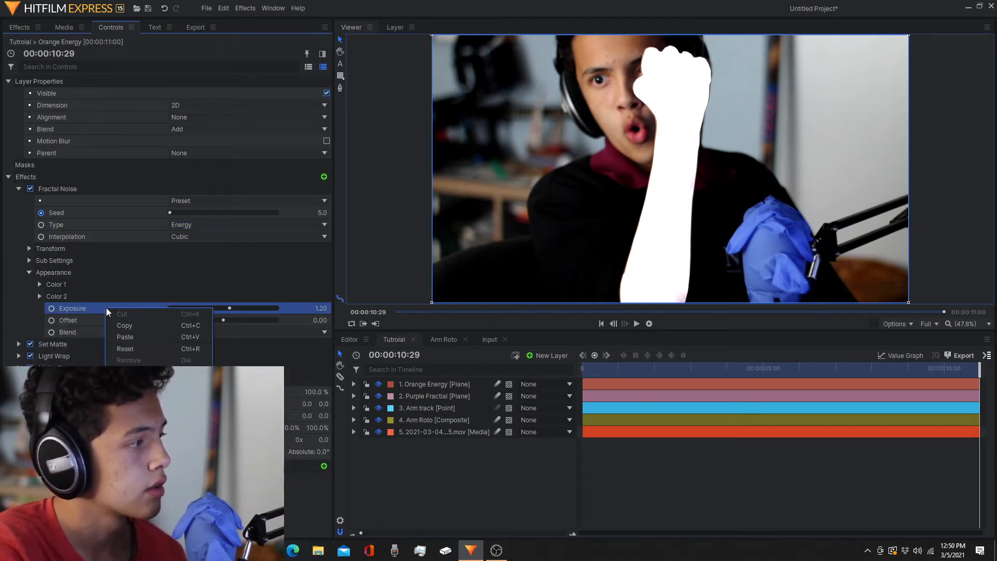
left_click(129, 348)
right_click(68, 280)
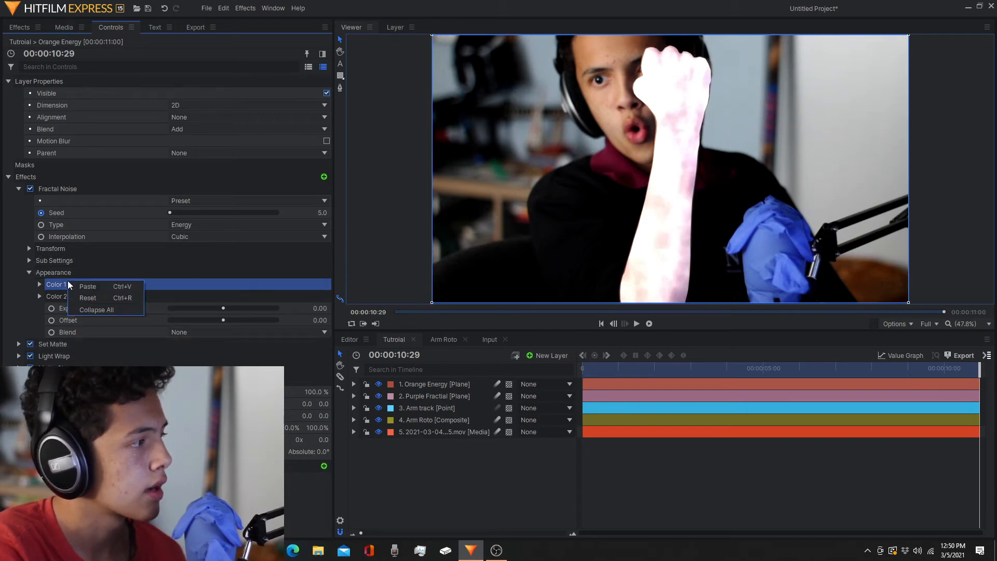
left_click(88, 295)
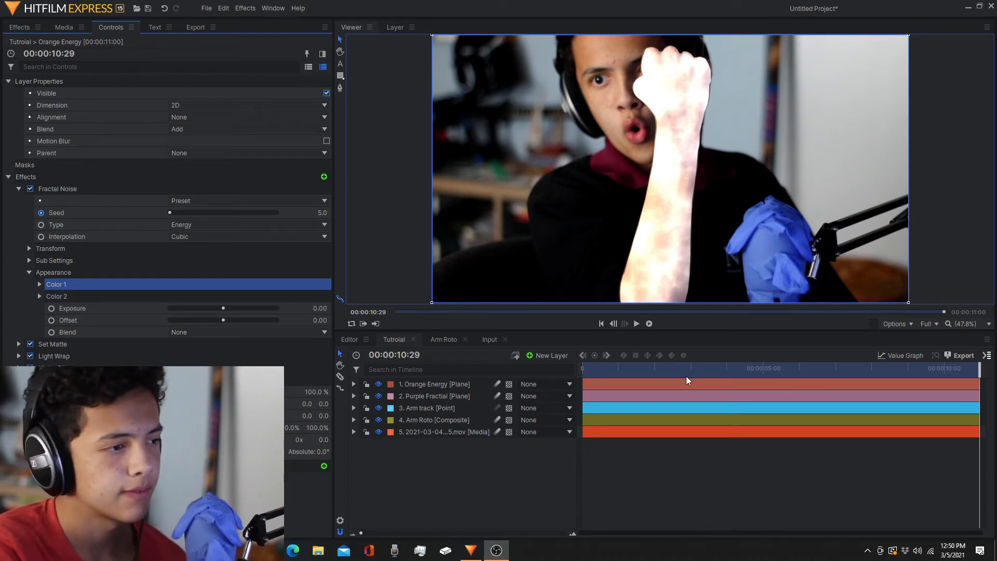
At the start of the timeline, set the Fractal Noise appearance Offset to -0.34 and increase the Influence in its sub settings.
left_click_drag(424, 310, 359, 306)
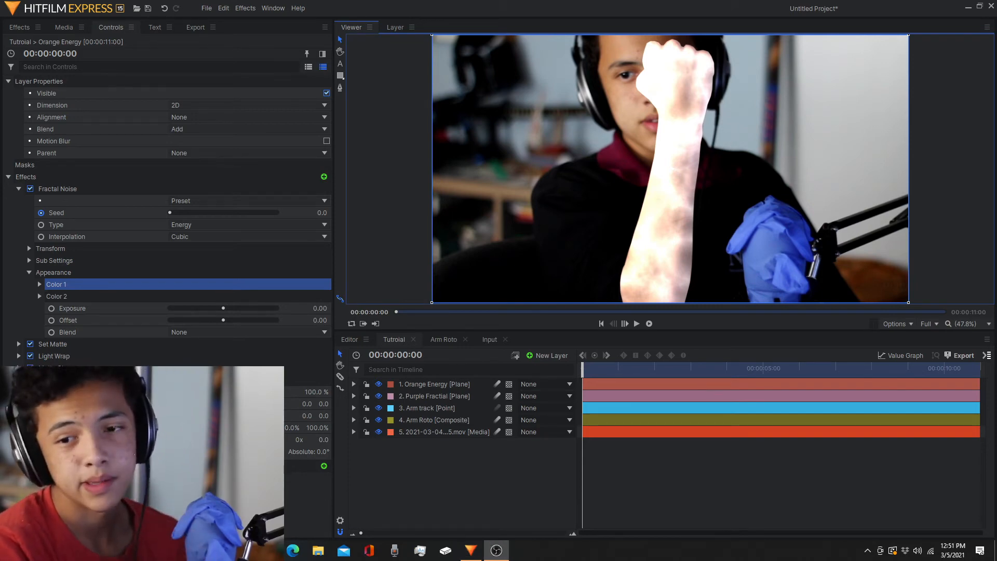
left_click_drag(223, 319, 211, 318)
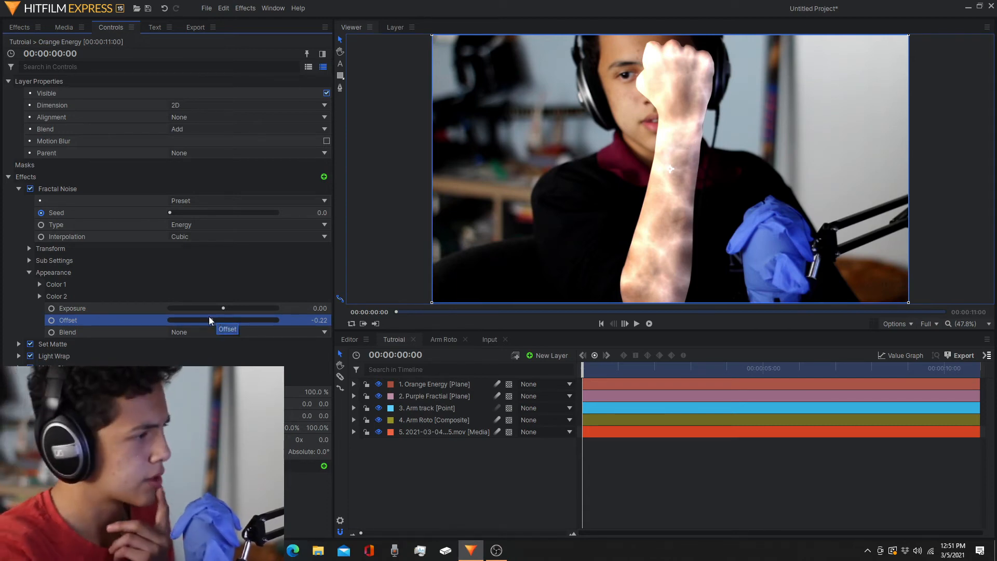
left_click_drag(211, 323, 204, 320)
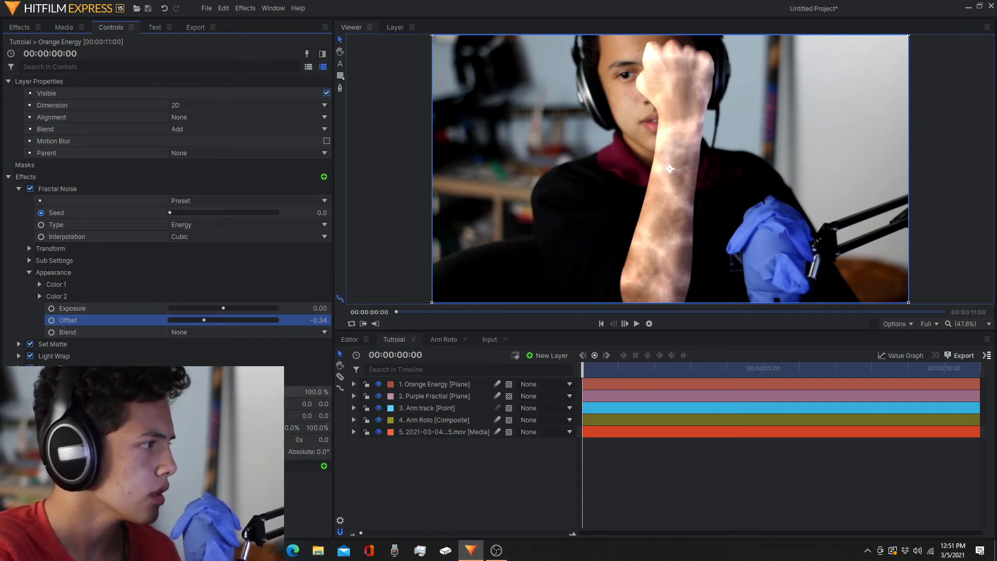
left_click(28, 260)
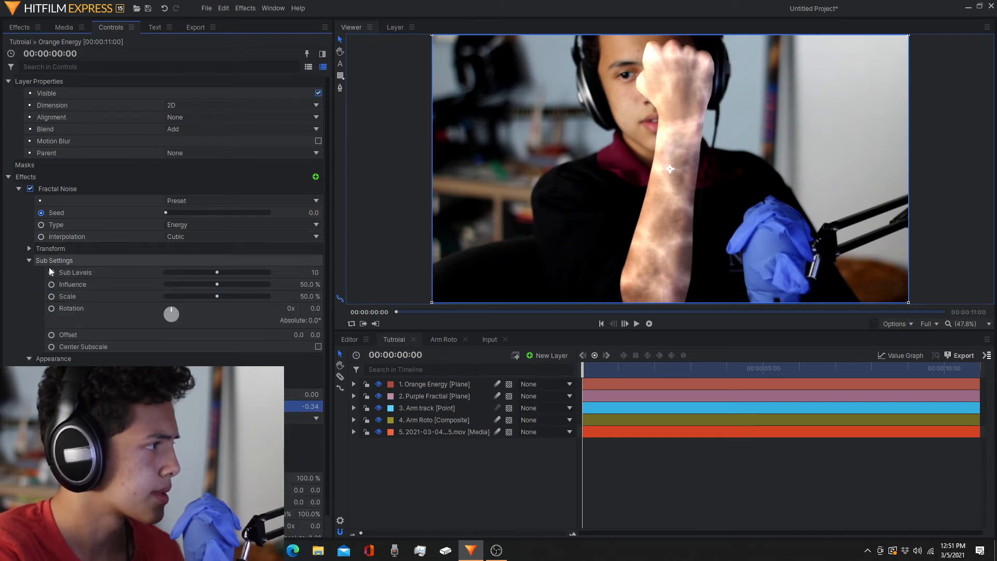
left_click_drag(217, 284, 246, 284)
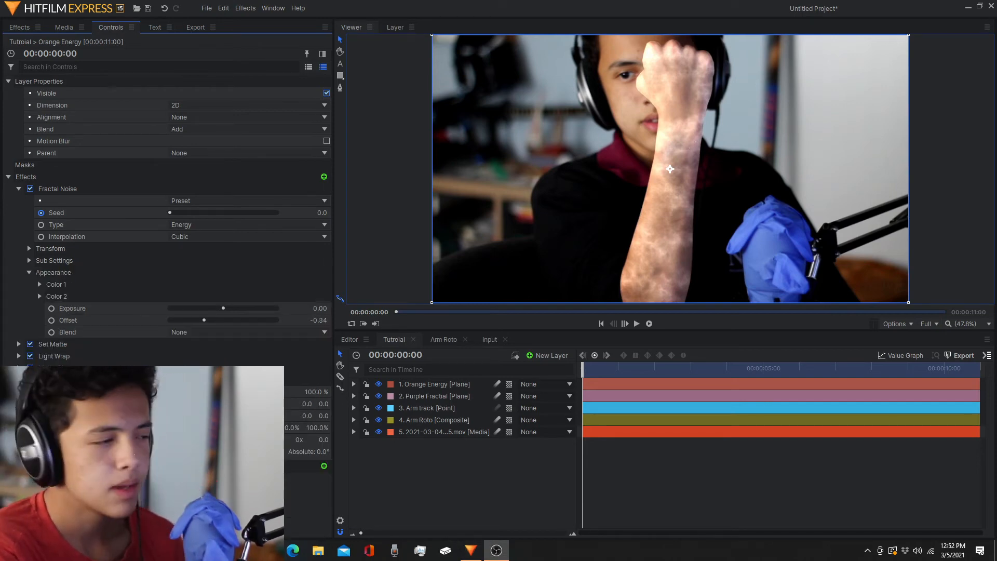
Try a Fractal Noise Exposure of 0.40, and reset the Exposure.
mouse_move(223, 308)
left_mouse_down()
mouse_move(237, 309)
mouse_move(226, 307)
left_mouse_up()
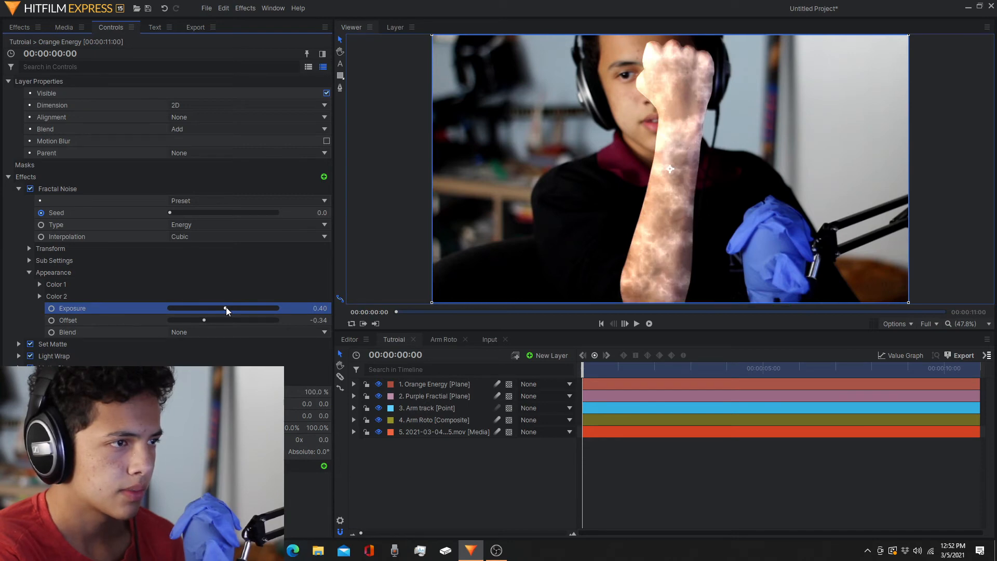
right_click(291, 309)
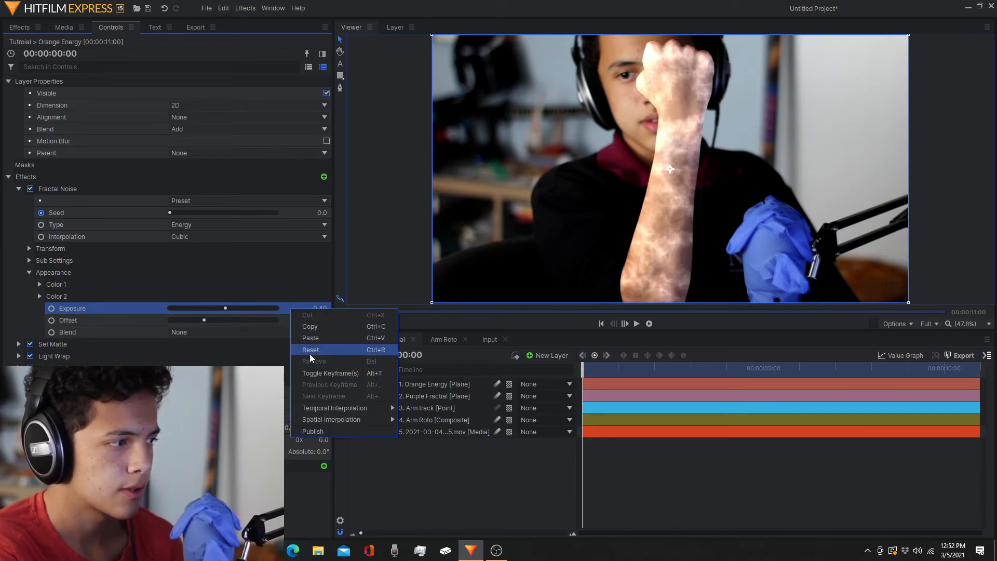
left_click(311, 350)
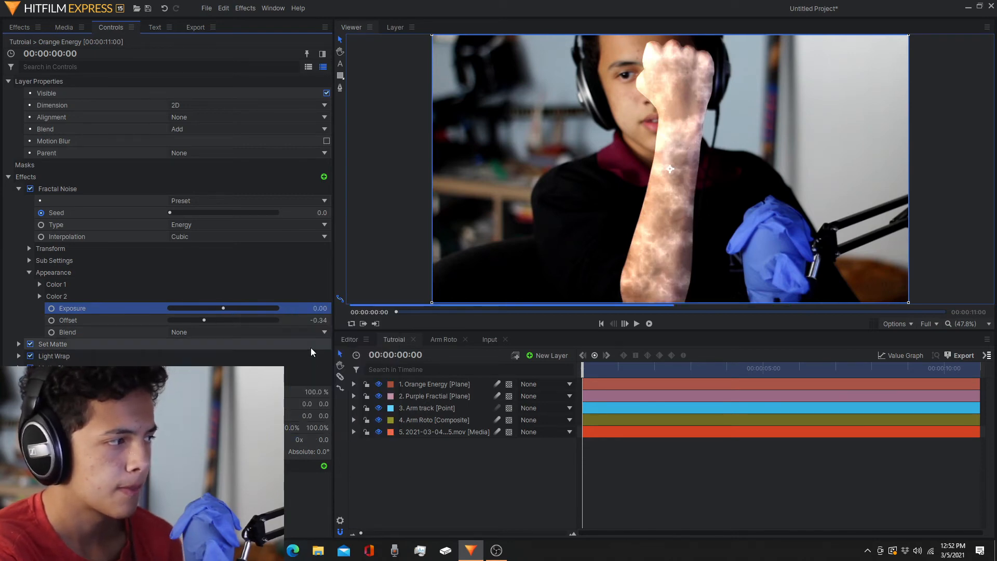
Apply the Curves color correction effect to the Orange Energy plane and display its settings.
left_click(18, 188)
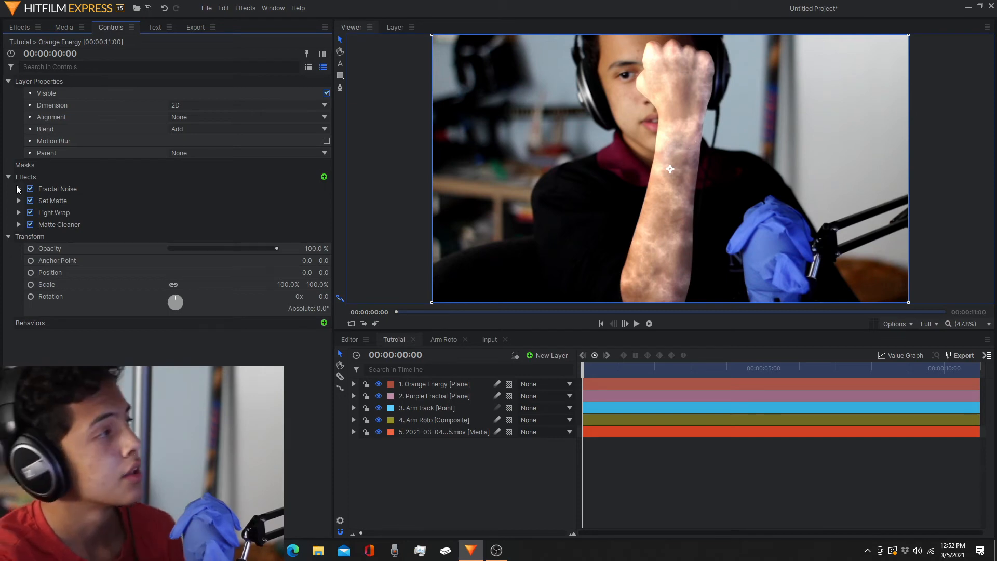
left_click(54, 28)
left_click(19, 27)
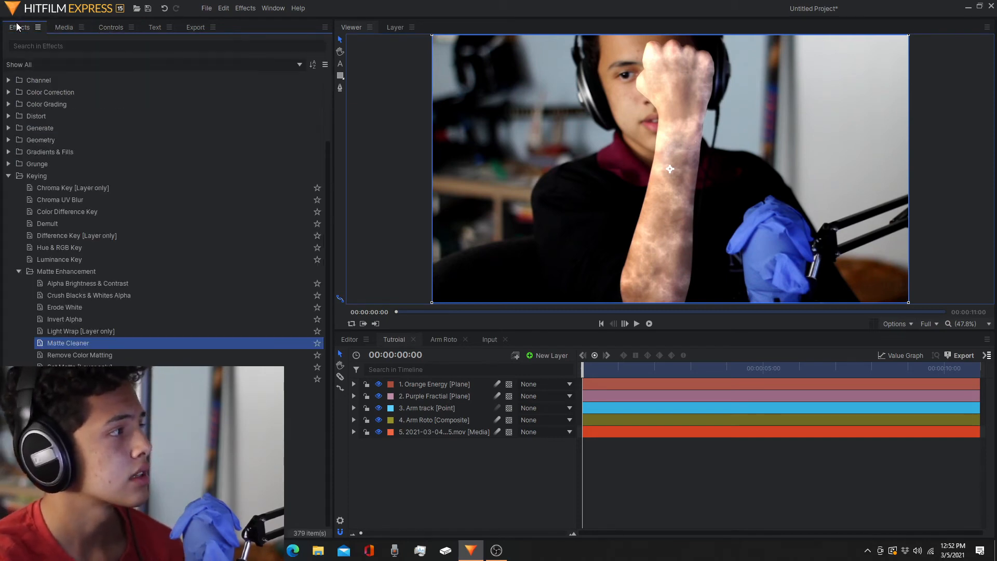
left_click(8, 176)
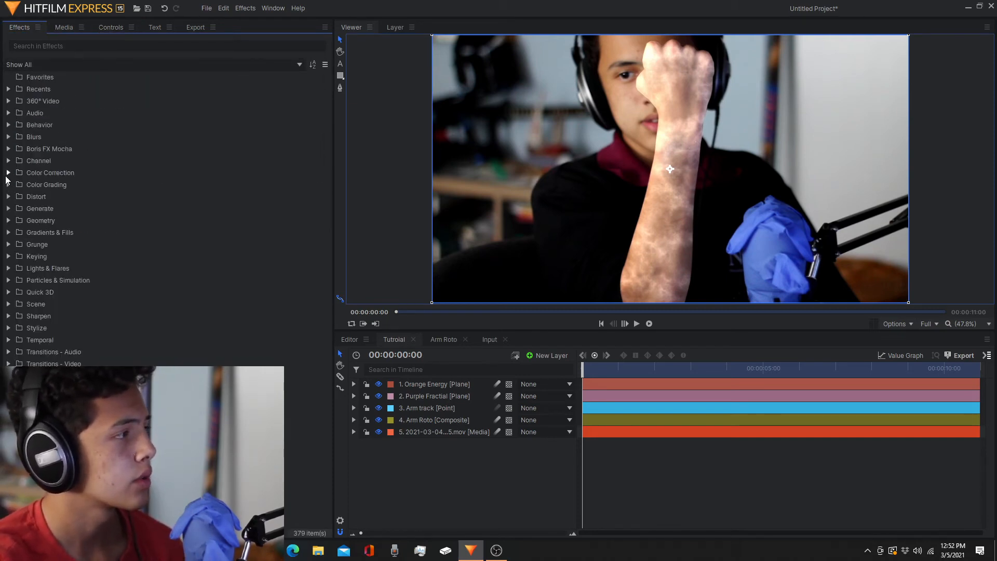
left_click(8, 173)
left_click_drag(61, 280, 463, 381)
left_click(354, 384)
left_click(103, 27)
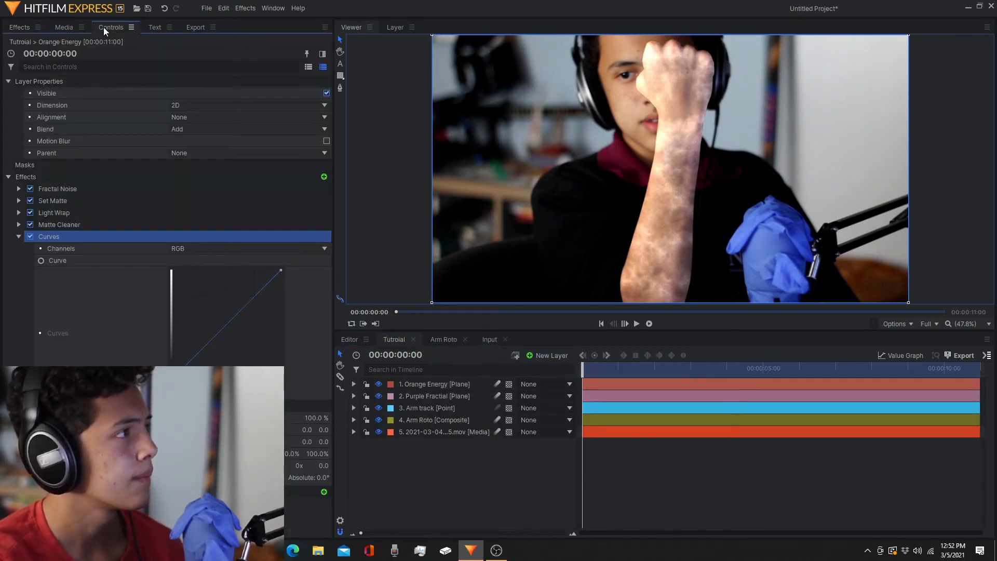
Raise the red channel's curve in the Curves effect and bend the green channel's curve into a slight S-shape.
left_click(226, 249)
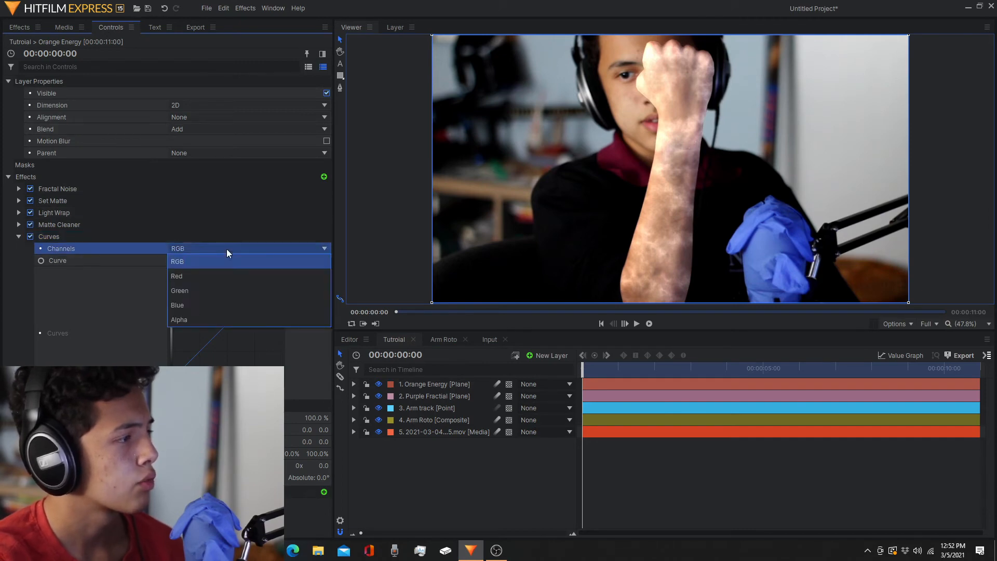
left_click(214, 277)
left_click_drag(236, 316, 236, 289)
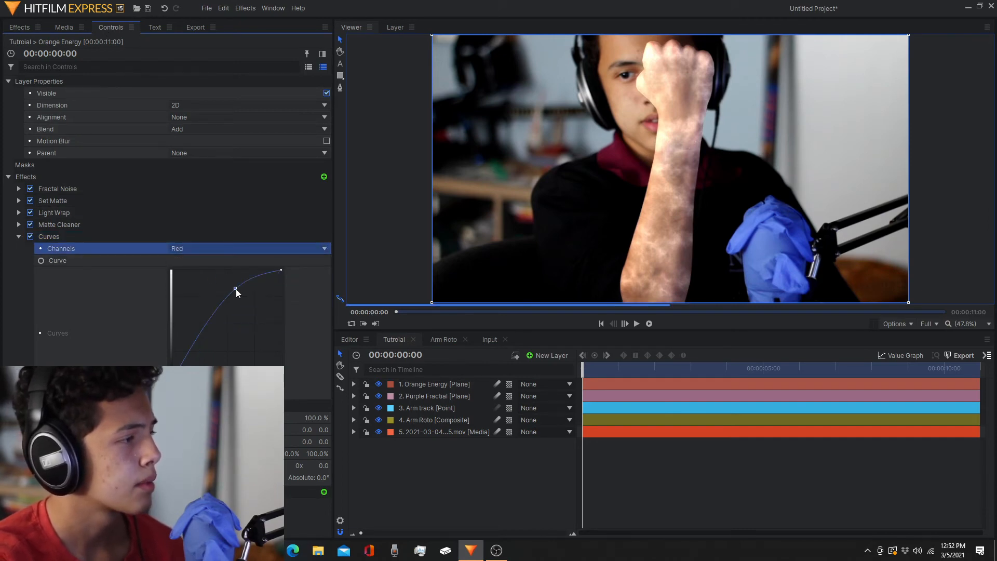
left_click(221, 248)
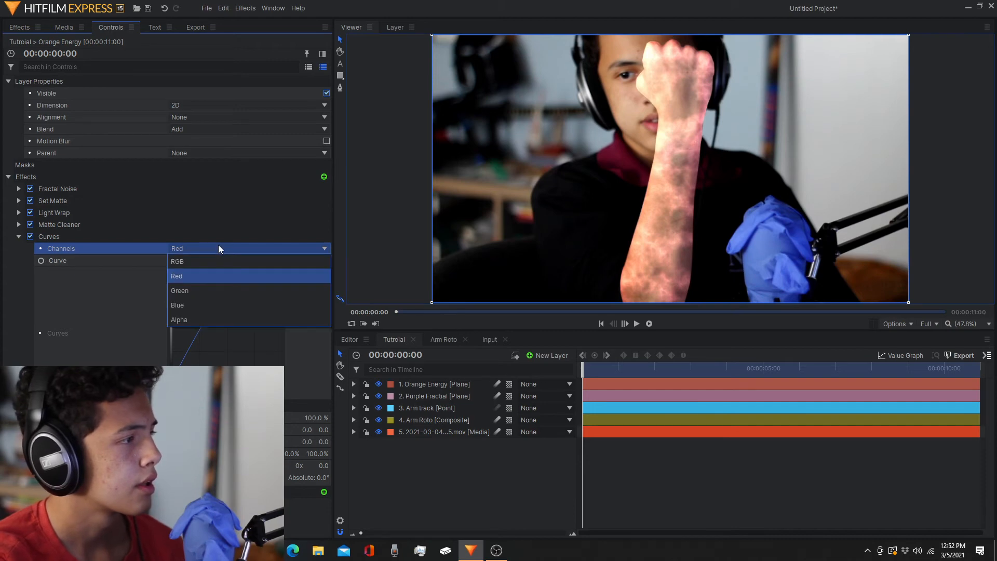
left_click(212, 292)
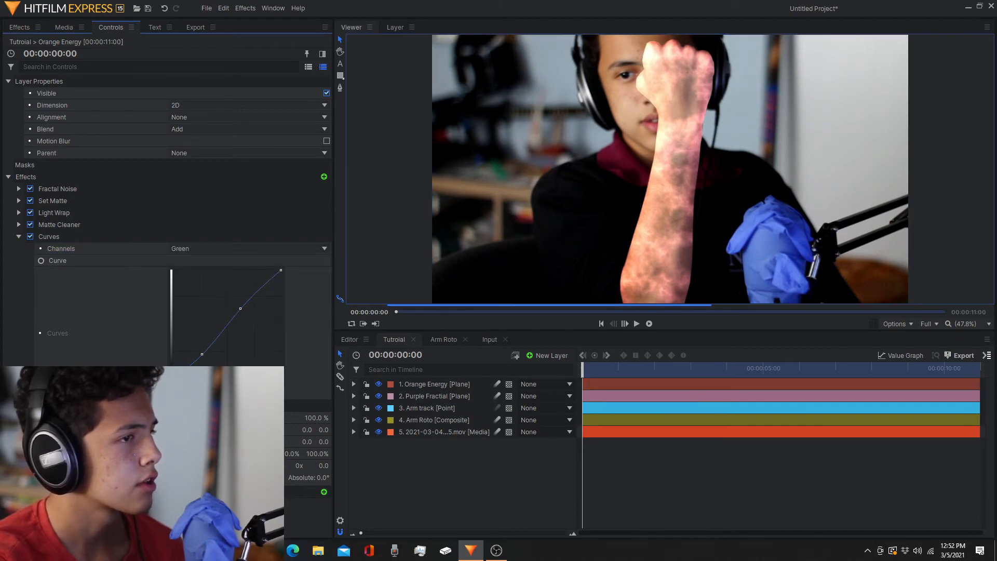
Pull the blue channel's curve downward in the Curves effect.
left_click(207, 245)
left_click(207, 305)
left_click_drag(210, 333, 219, 351)
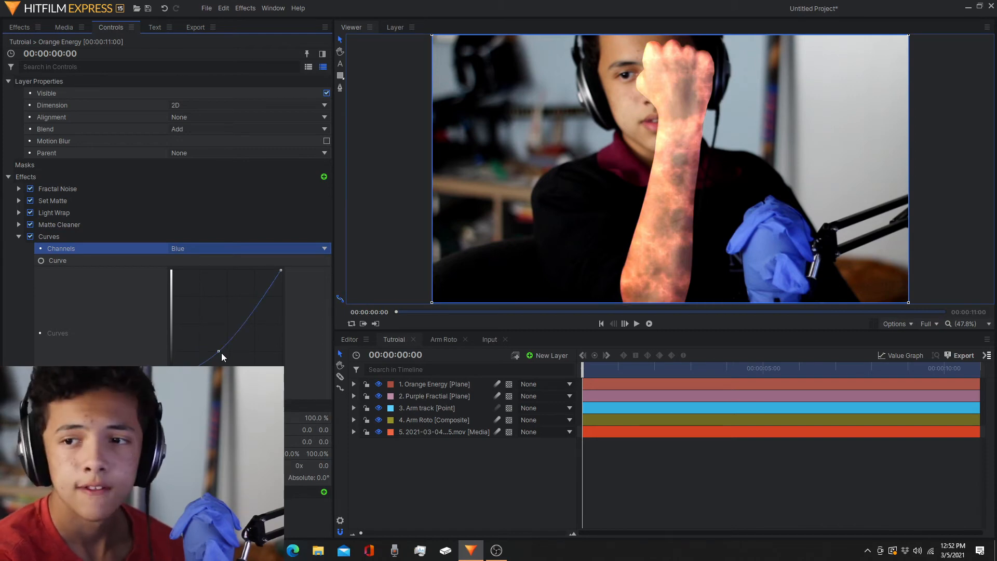
left_click_drag(218, 354, 224, 354)
Lower the middle point of the red channel's curve to soften the red boost.
left_click(266, 247)
left_click(233, 281)
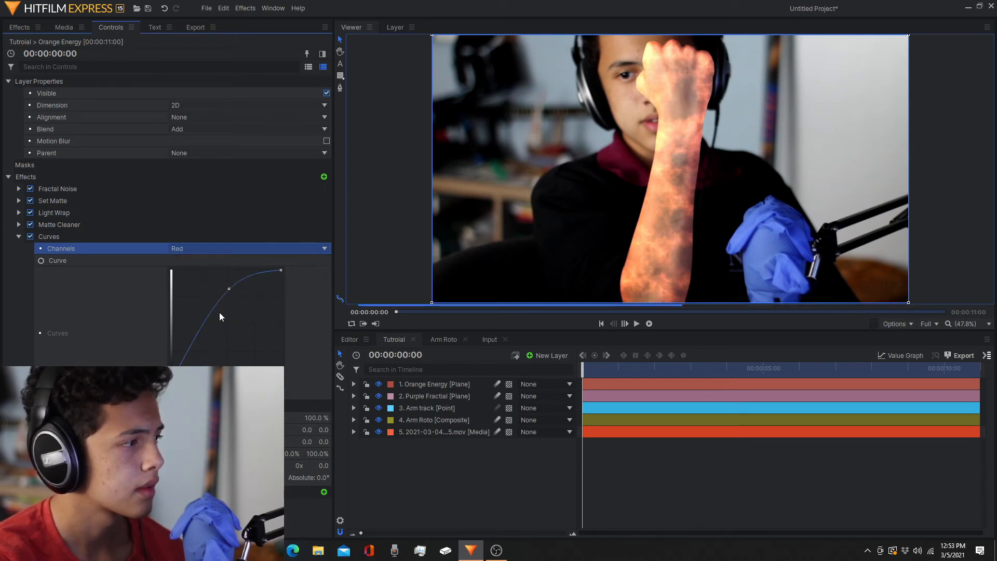
mouse_move(229, 288)
left_mouse_down()
mouse_move(223, 307)
mouse_move(234, 345)
mouse_move(232, 278)
mouse_move(204, 269)
mouse_move(229, 306)
left_mouse_up()
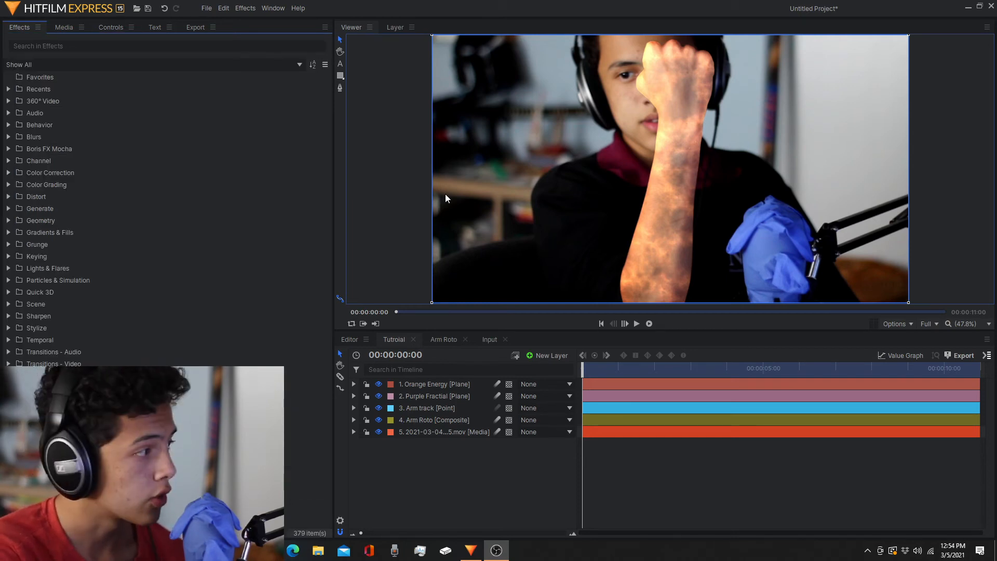
Apply the Glow effect from Lights & Flares to the Orange Energy plane and return to the plane's controls.
double_click(29, 268)
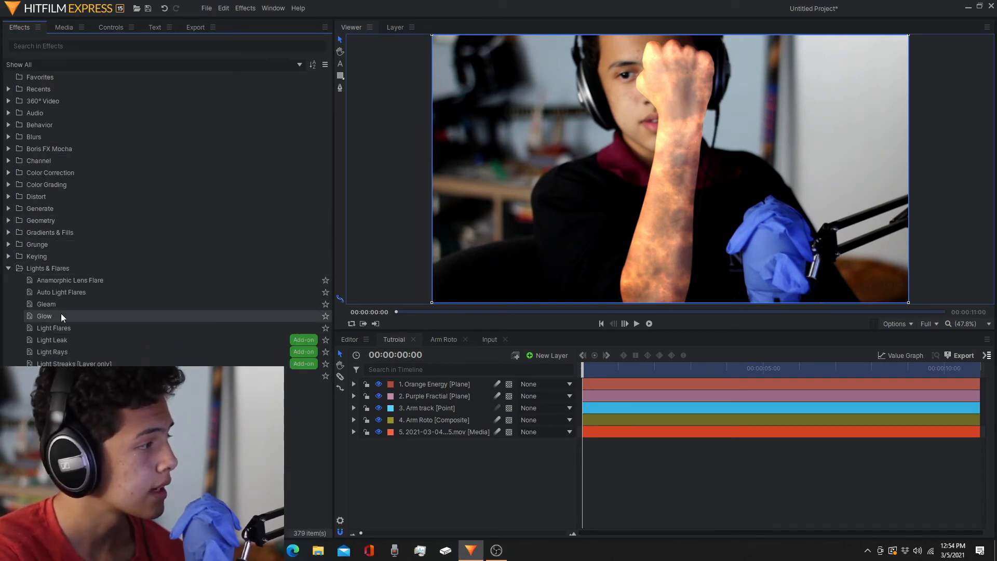
left_click_drag(57, 315, 421, 383)
left_click(354, 384)
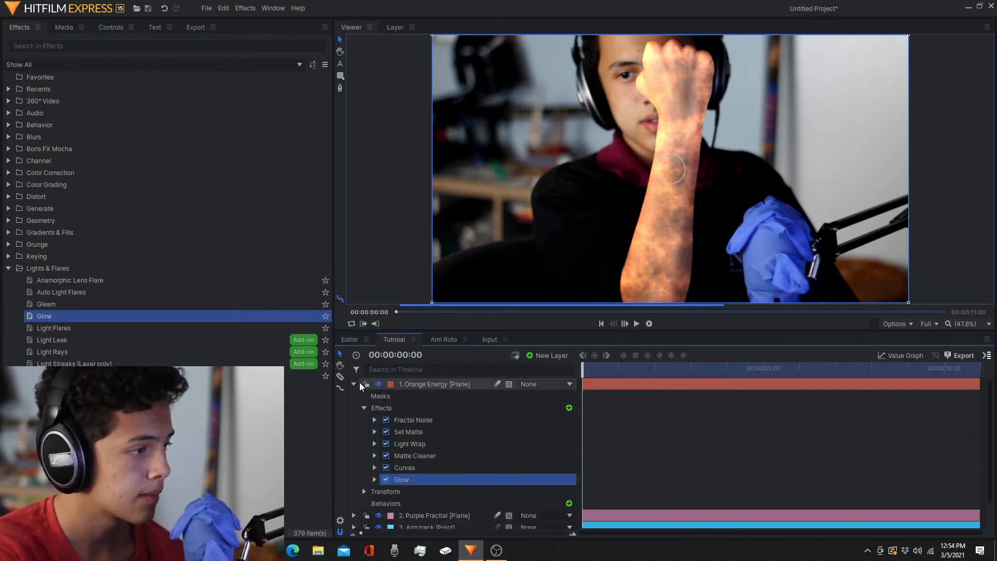
left_click(354, 385)
left_click(108, 28)
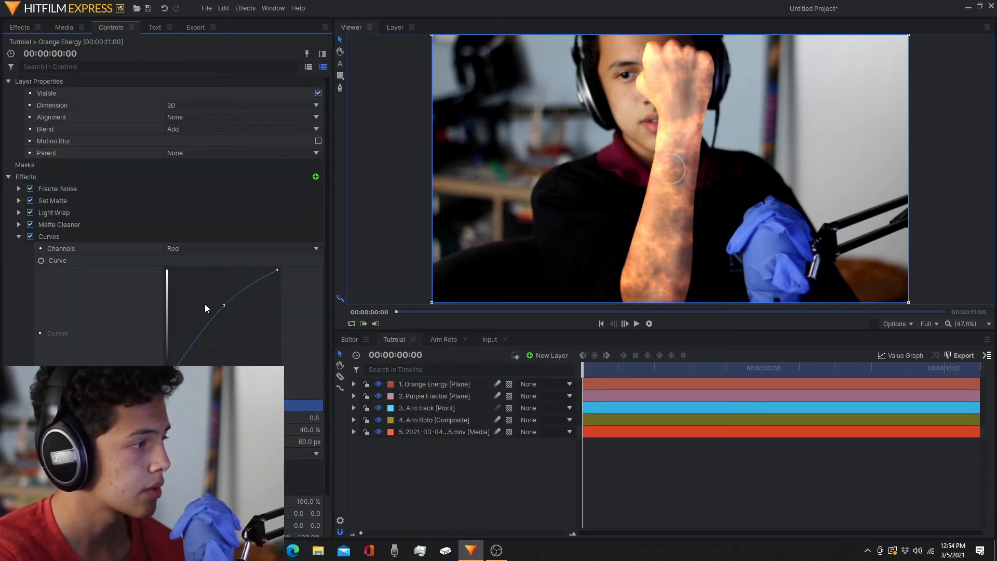
Set the Glow's intensity to 0.9, threshold to 22% and radius to 343 px.
left_click(307, 430)
type("20")
key("Return")
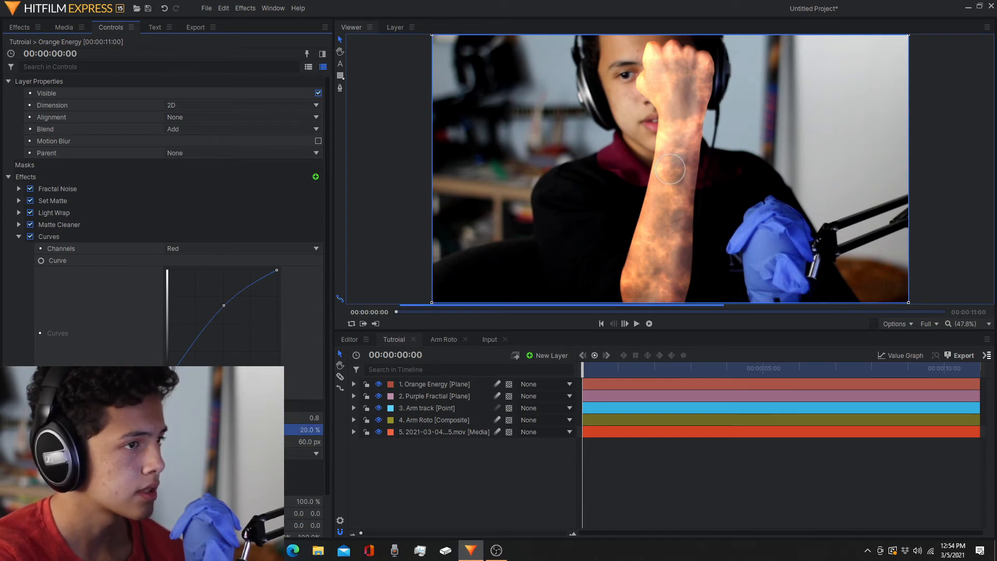
left_click_drag(310, 430, 315, 419)
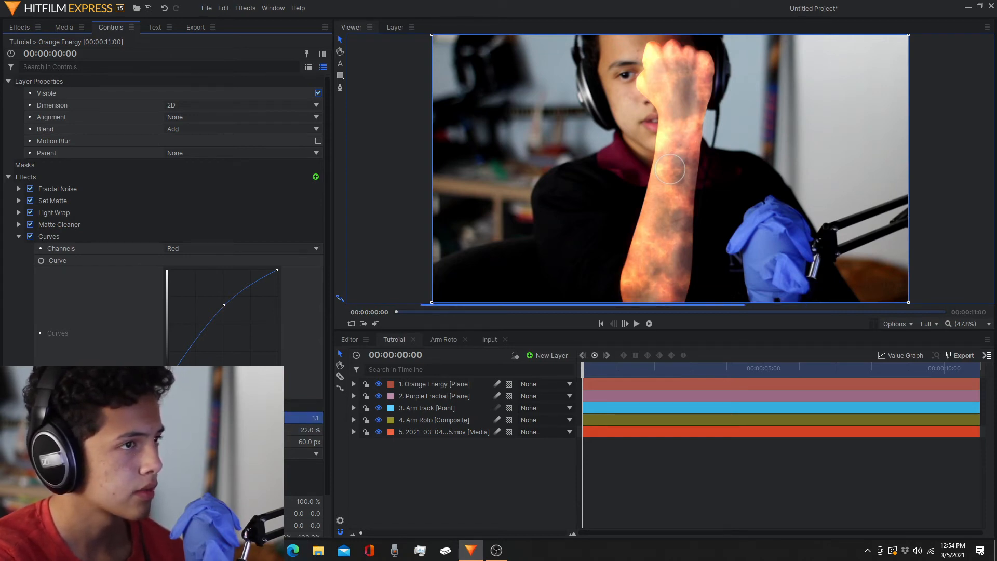
left_click_drag(315, 418, 320, 441)
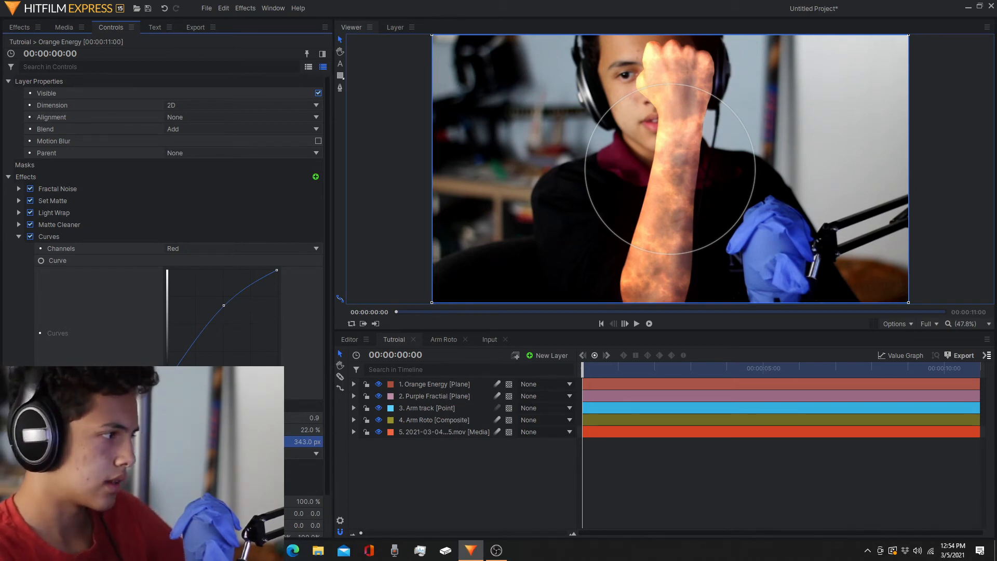
Try a duplicate of the Curves effect, undo it, and collapse the original Curves settings.
right_click(51, 234)
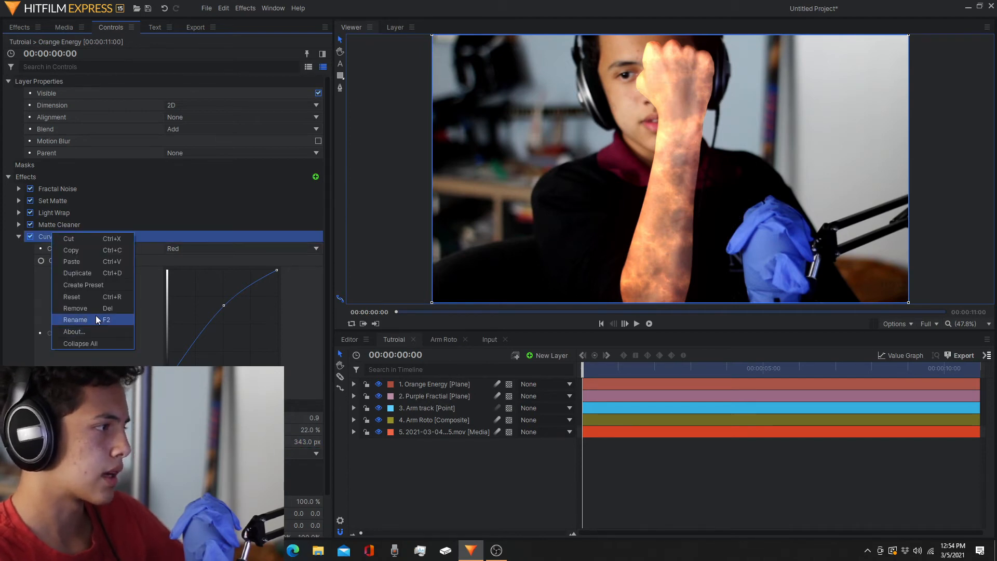
left_click(85, 273)
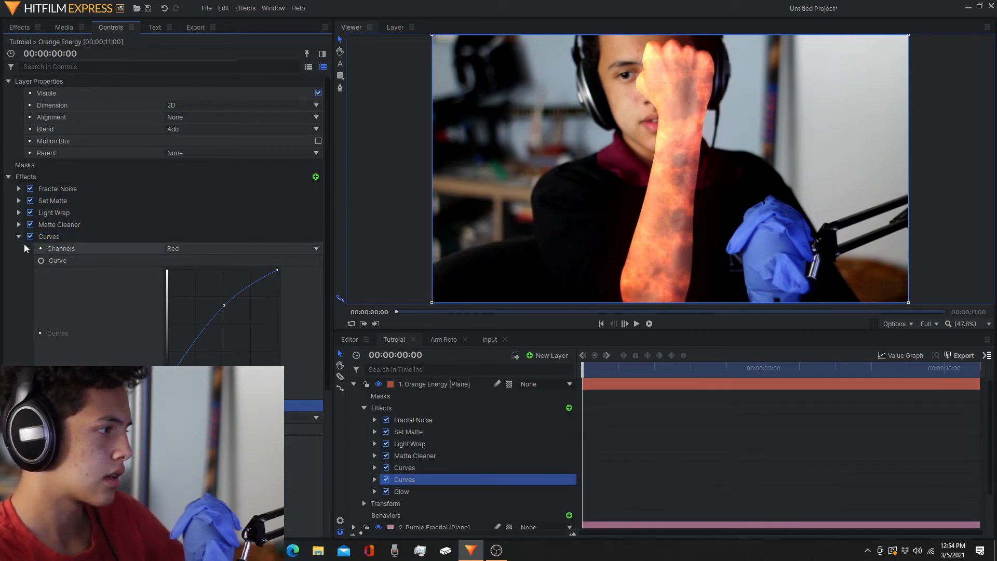
key("ctrl+z")
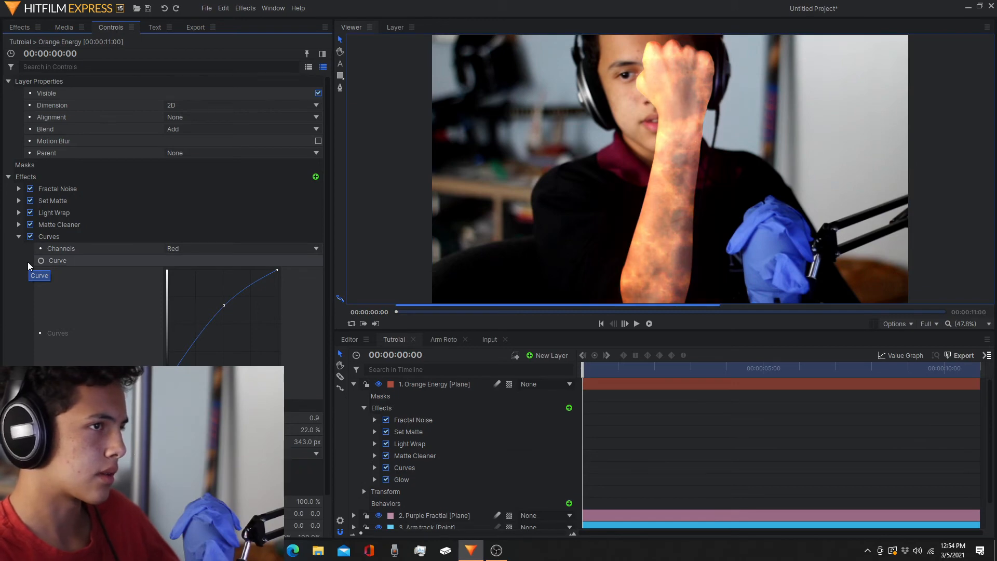
left_click(17, 238)
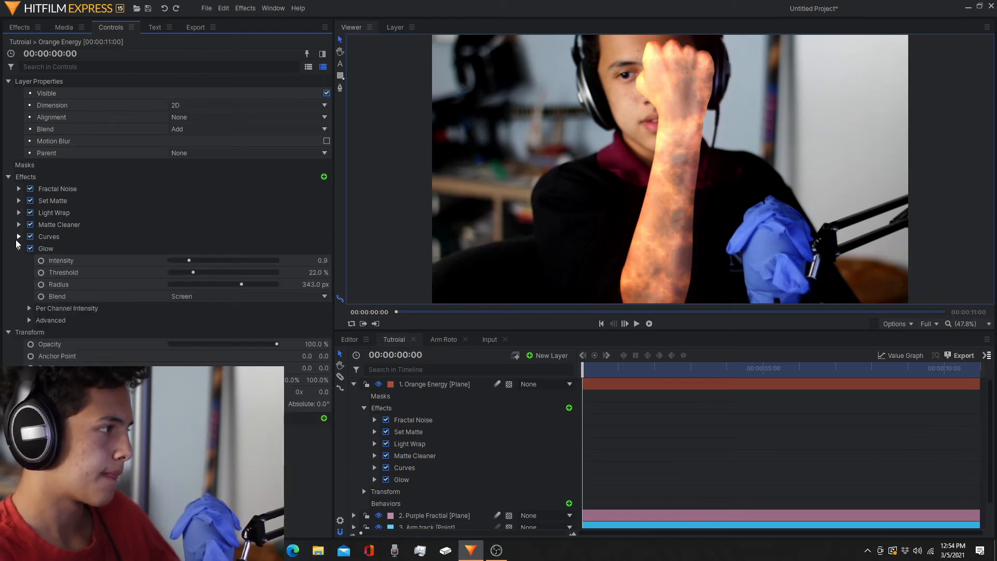
Duplicate the Glow effect on the Orange Energy plane and collapse the original Glow's settings.
left_click(68, 248)
right_click(68, 249)
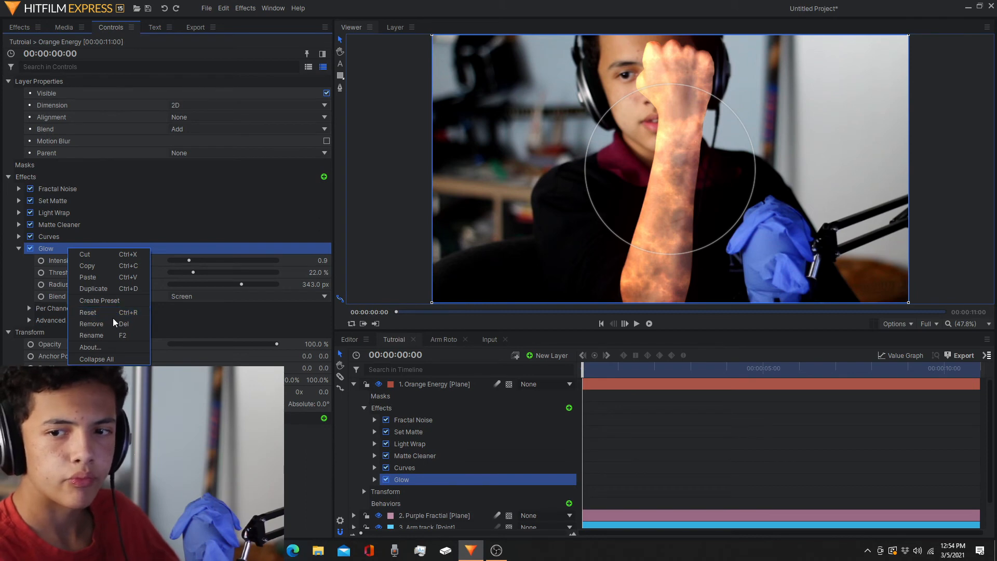
left_click(106, 289)
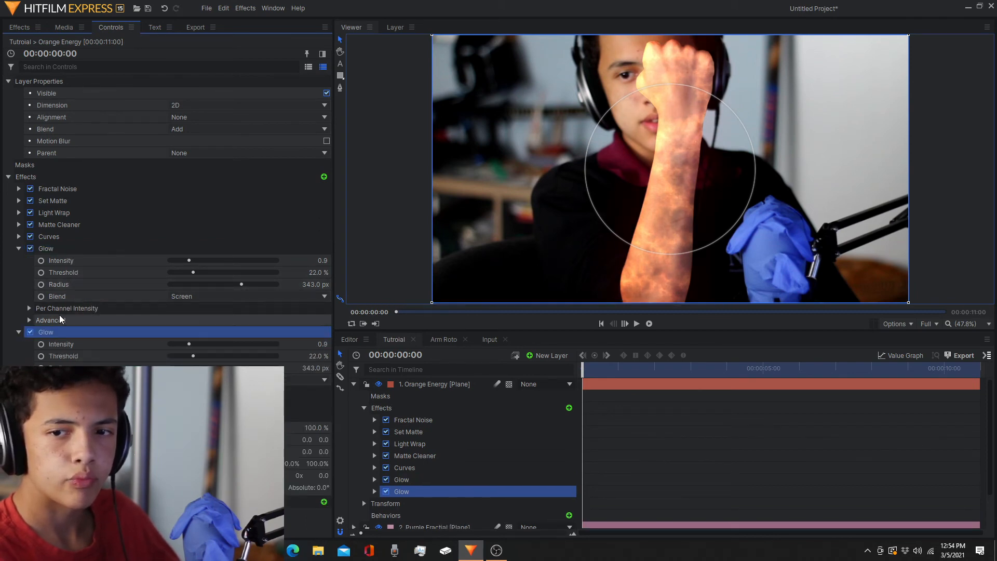
left_click(19, 249)
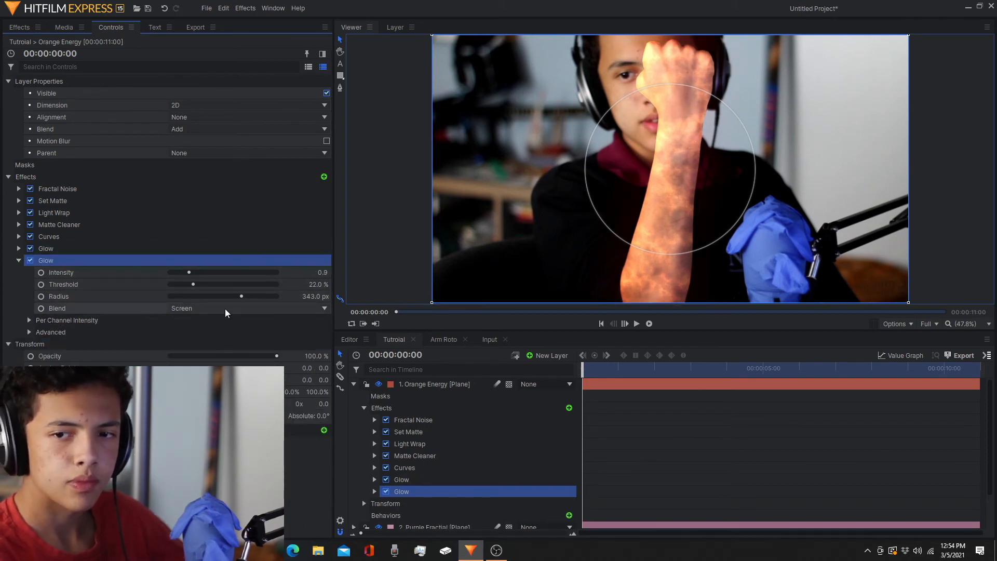
Set the duplicate Glow's threshold to 44%, intensity to 4.7 and radius to 230.4 px, and collapse the Orange Energy layer.
left_click_drag(193, 284, 270, 269)
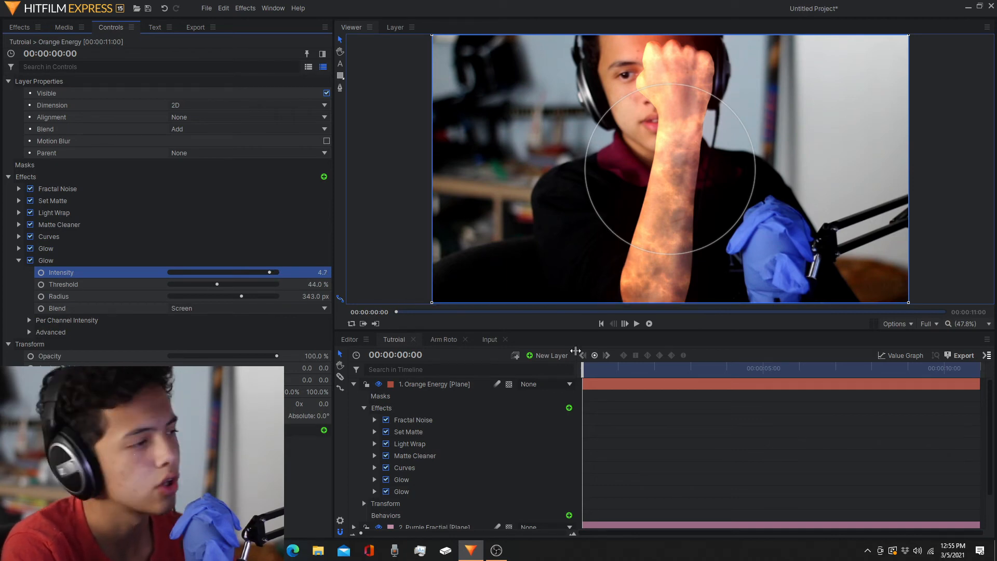
left_click_drag(243, 296, 217, 295)
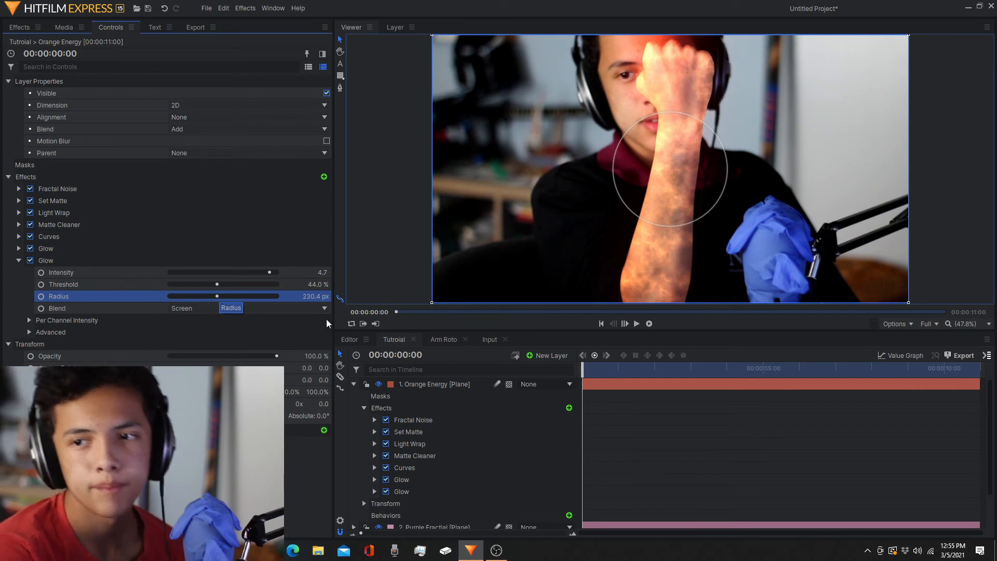
left_click(354, 384)
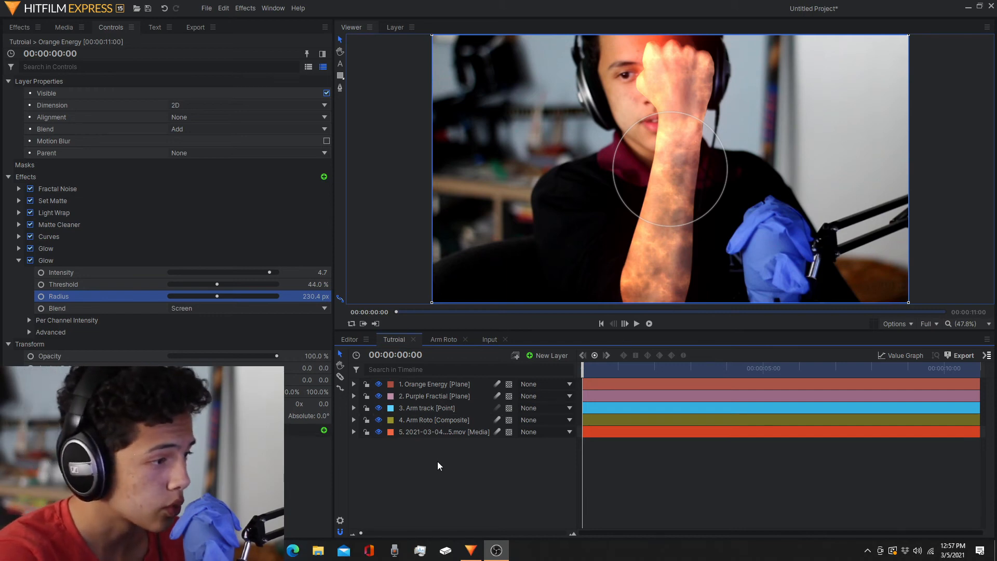
Parent the Orange Energy plane to Arm track and scrub through the shot to check that it follows the arm.
left_click(379, 384)
left_click(379, 384)
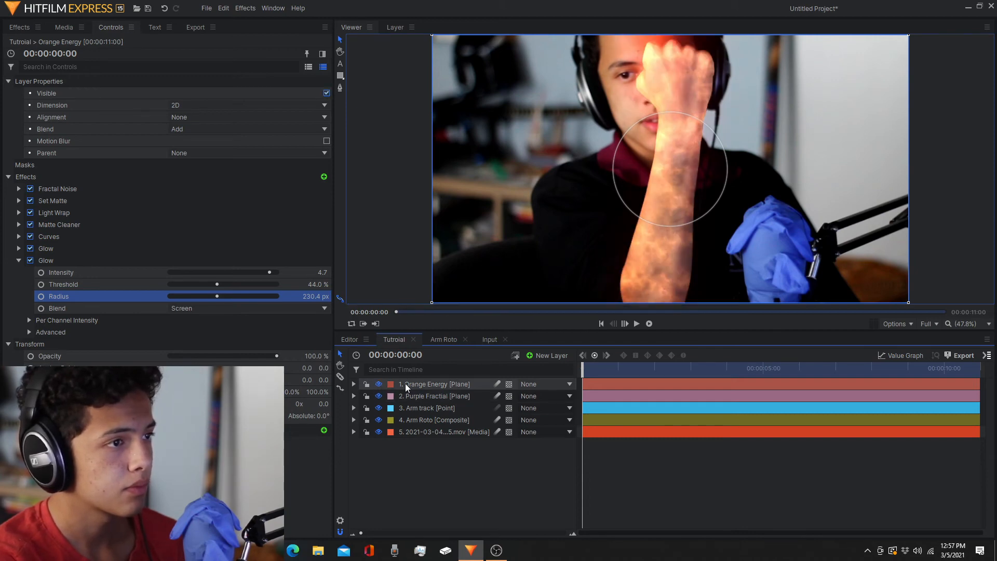
left_click(532, 383)
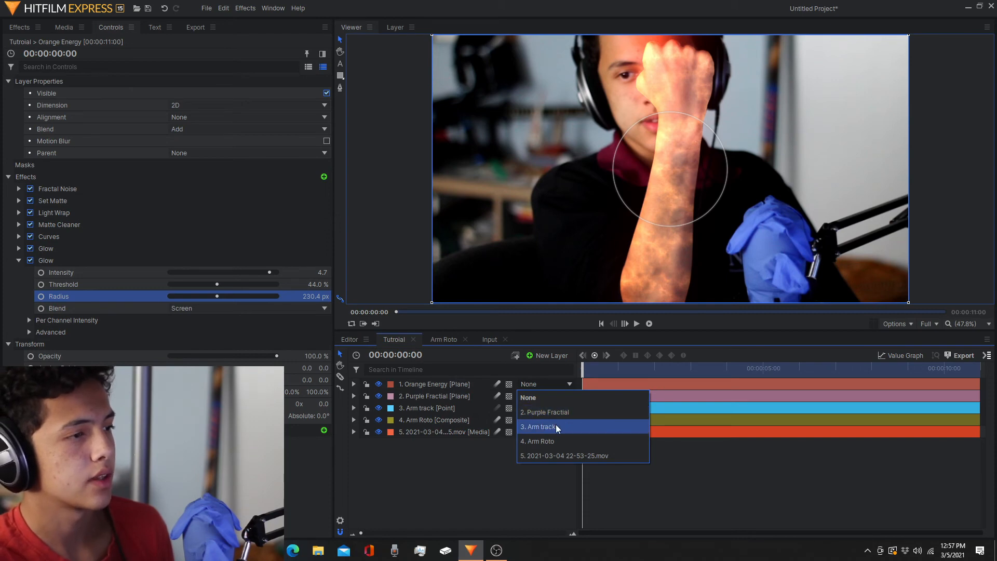
left_click_drag(444, 311, 862, 305)
left_click(601, 324)
left_click(541, 385)
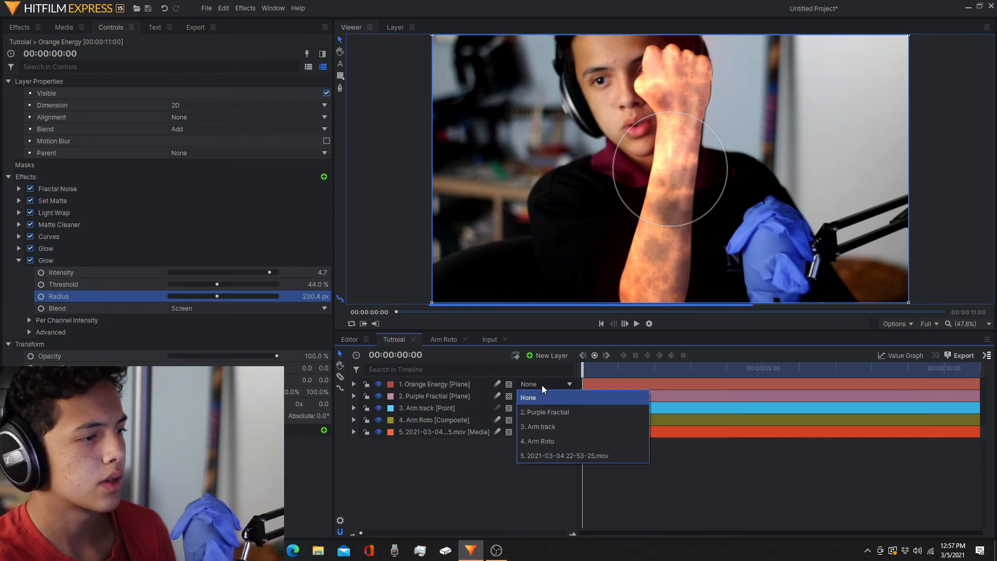
left_click(547, 427)
left_click_drag(418, 311, 654, 300)
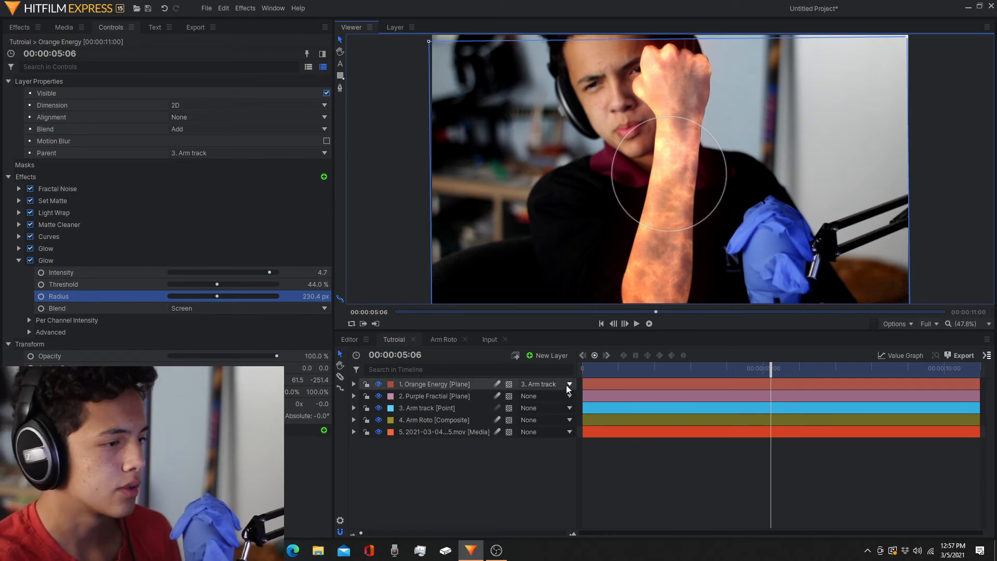
left_click_drag(658, 312, 685, 313)
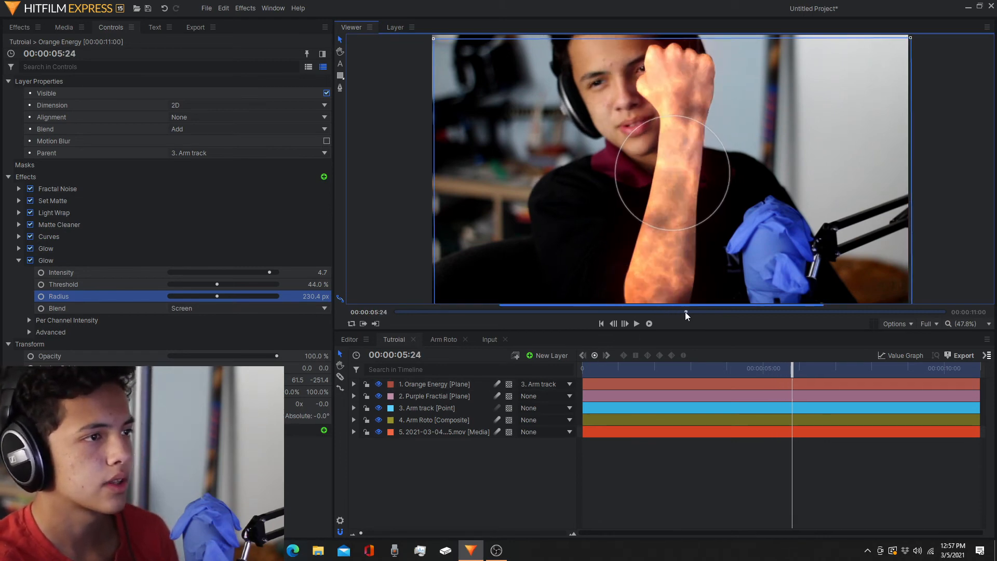
left_click(602, 324)
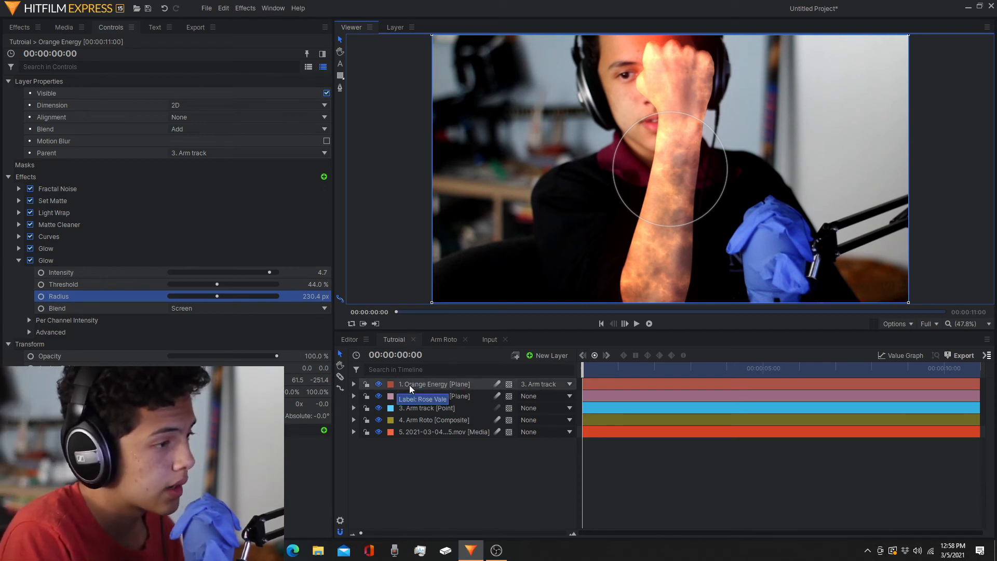
Scale the Orange Energy plane to 161% and scrub through the shot to check its coverage of the arm.
left_click(429, 385)
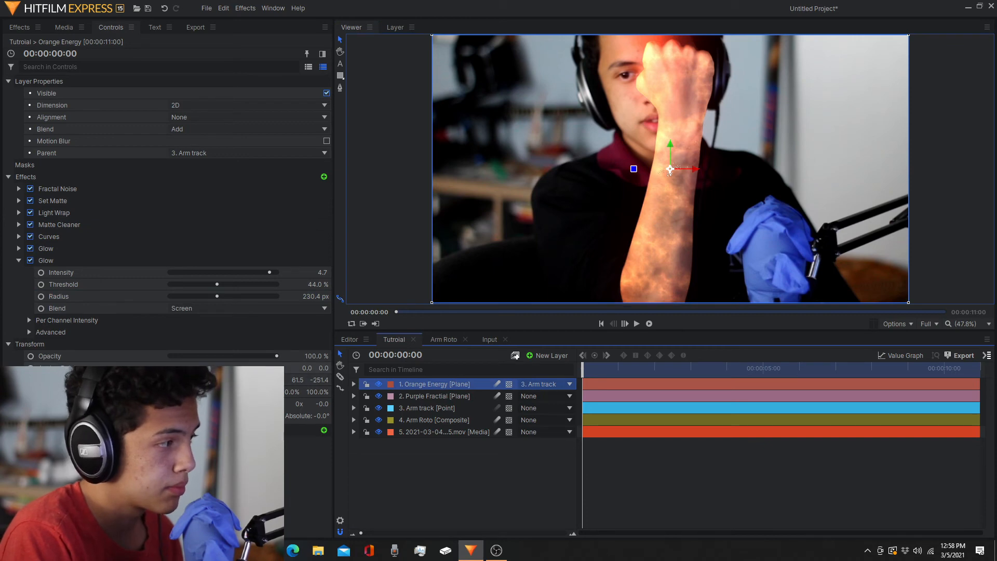
left_click(292, 392)
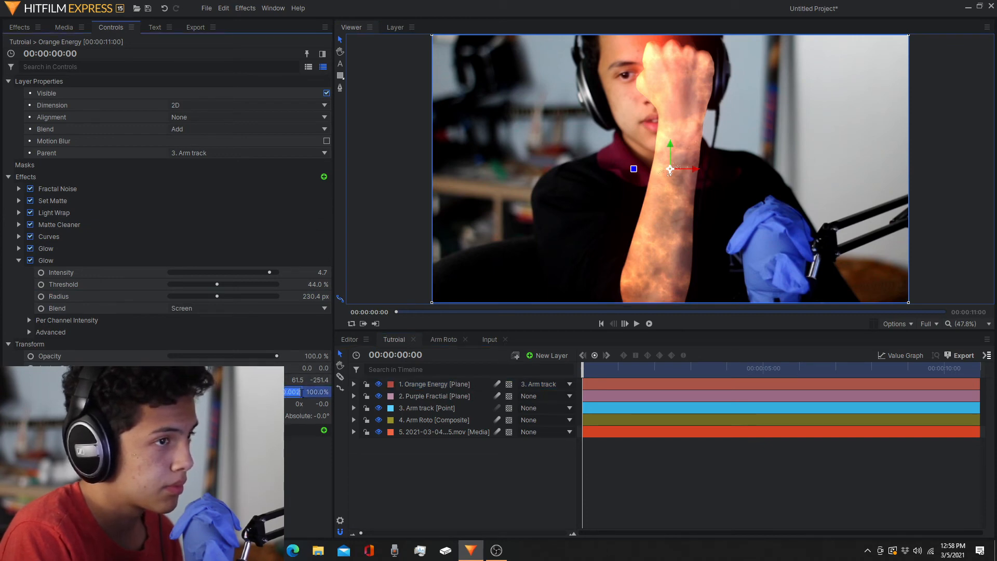
left_click(254, 457)
left_click_drag(292, 393, 324, 392)
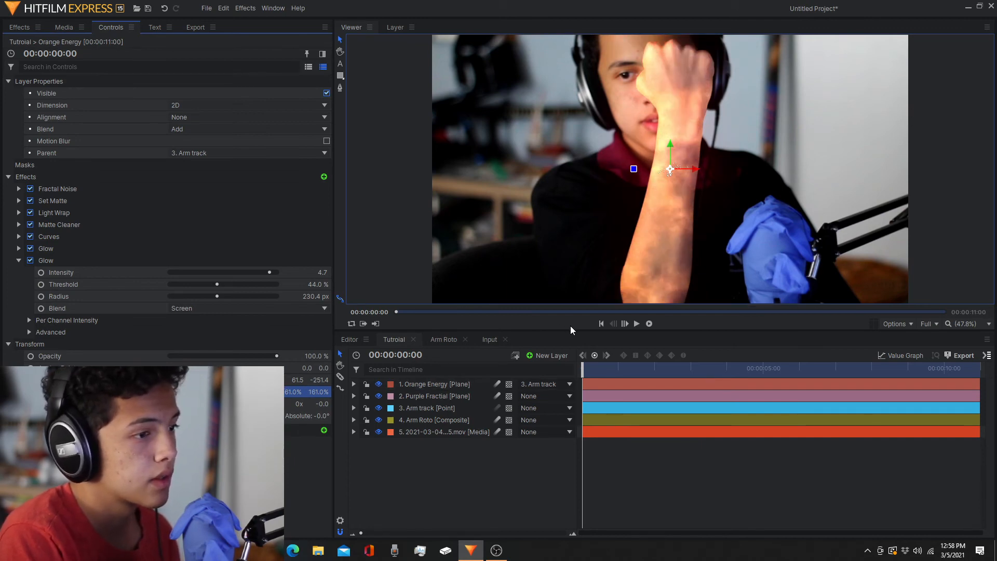
left_click_drag(522, 314, 648, 307)
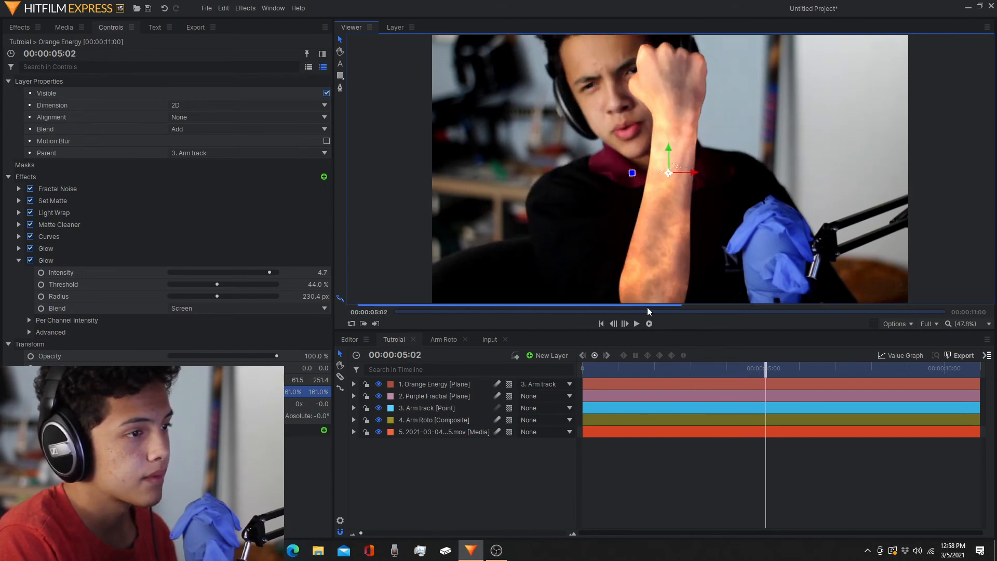
left_click(602, 324)
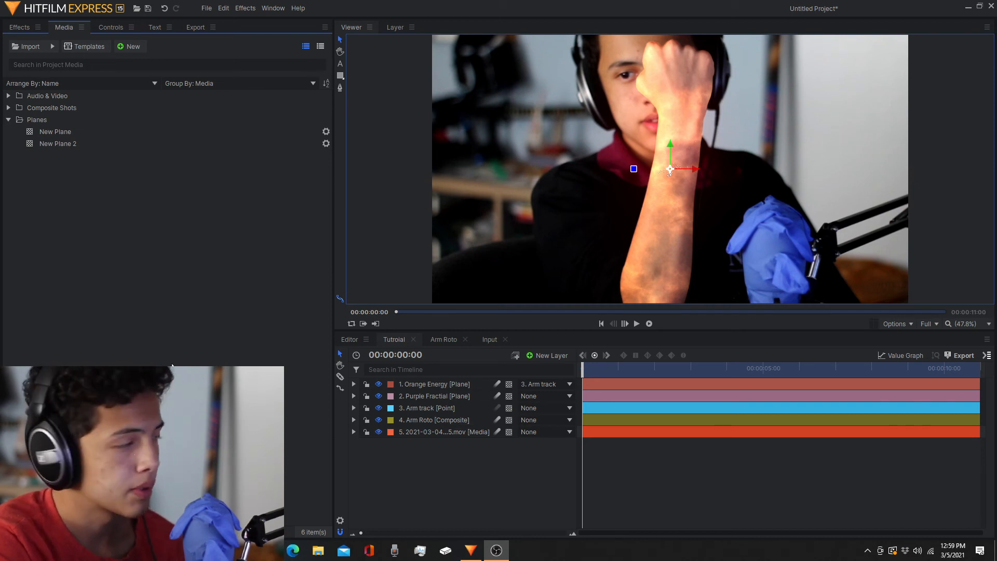
Add New Plane 2 as the top layer, scaled to 73% and rotated 90°, and parent it to Arm track.
left_click_drag(78, 148, 458, 380)
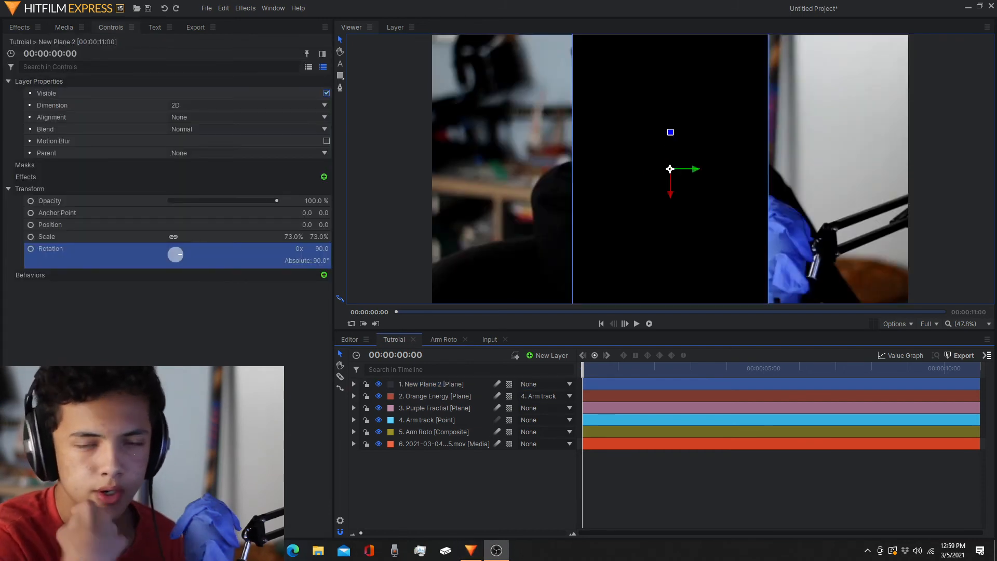
left_click(547, 385)
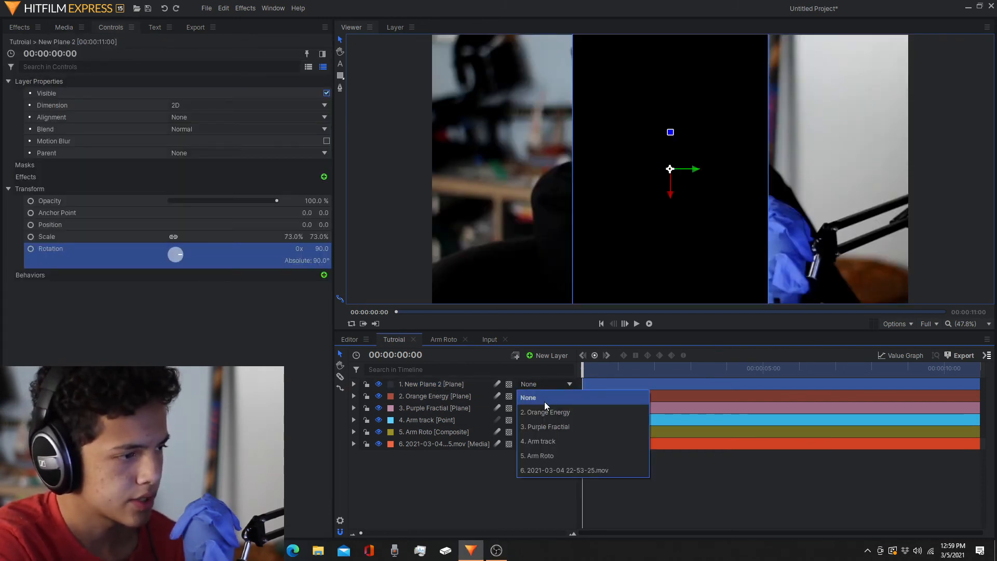
left_click(555, 441)
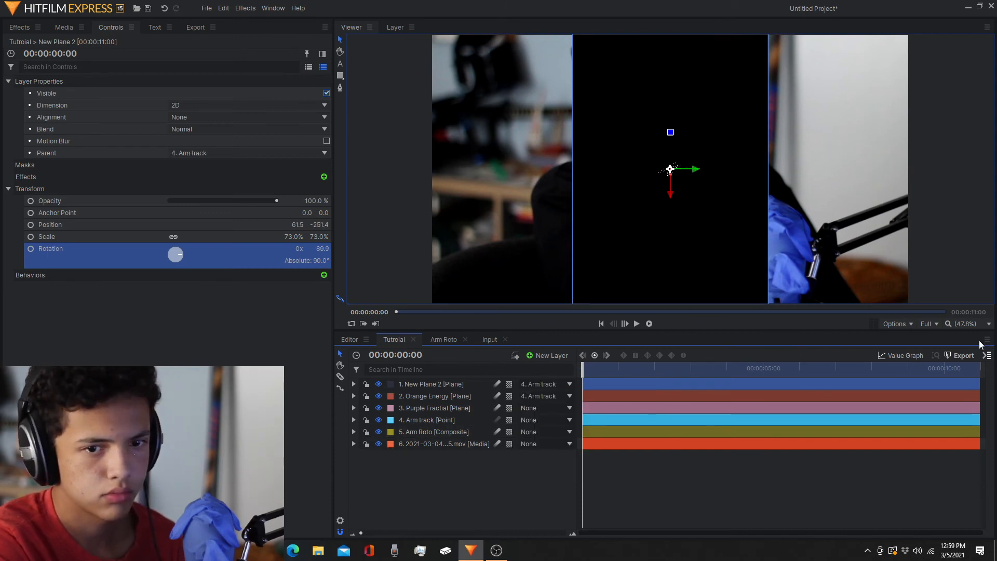
left_click_drag(511, 311, 344, 295)
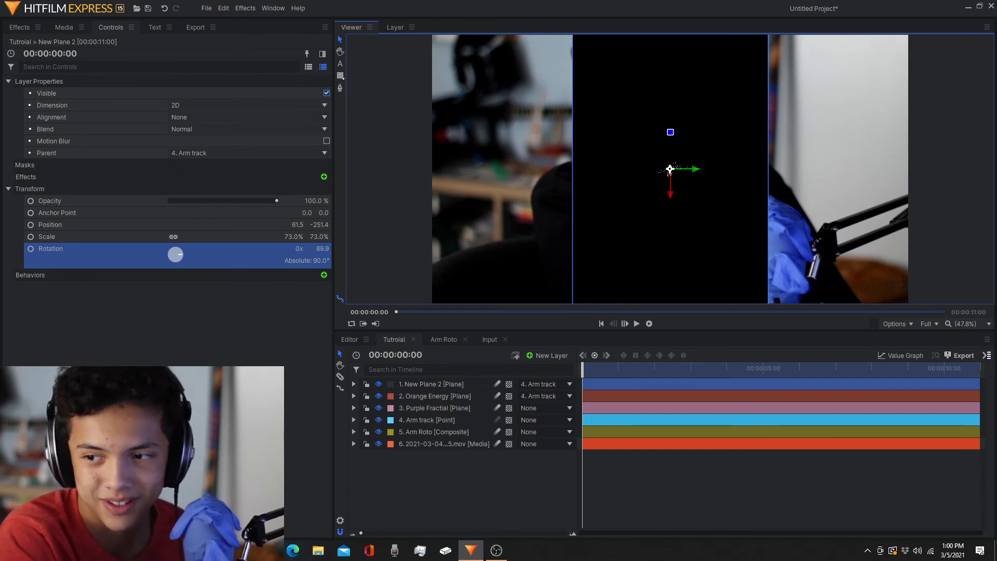
Set the blend mode of the New Plane 2 layer to Add.
key("alt+Tab")
right_click(436, 387)
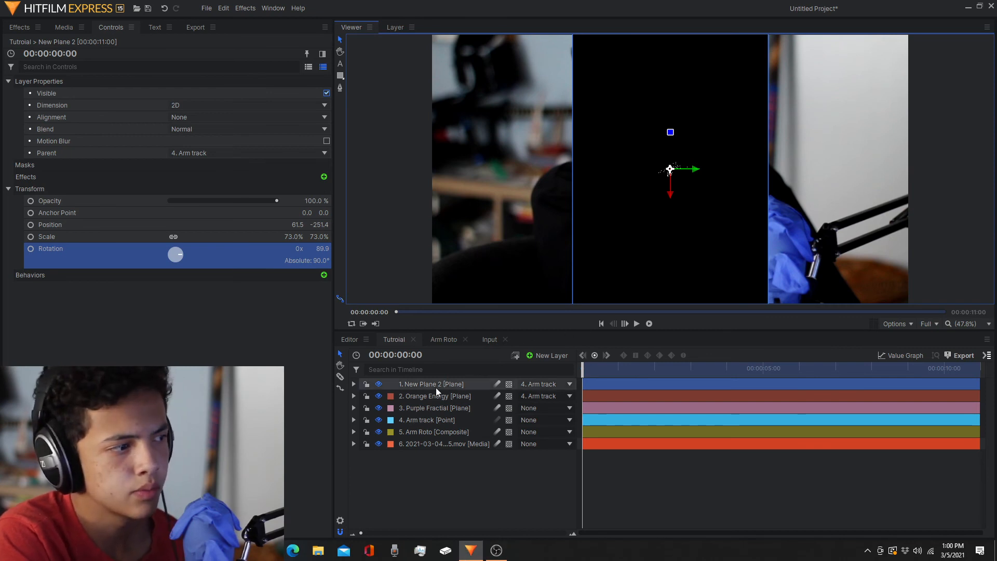
mouse_move(482, 119)
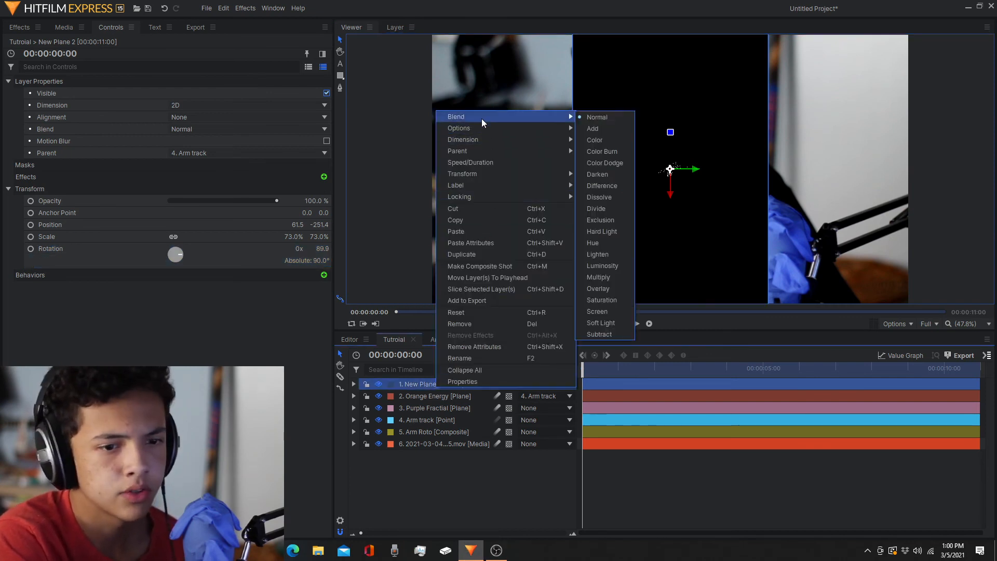
left_click(582, 127)
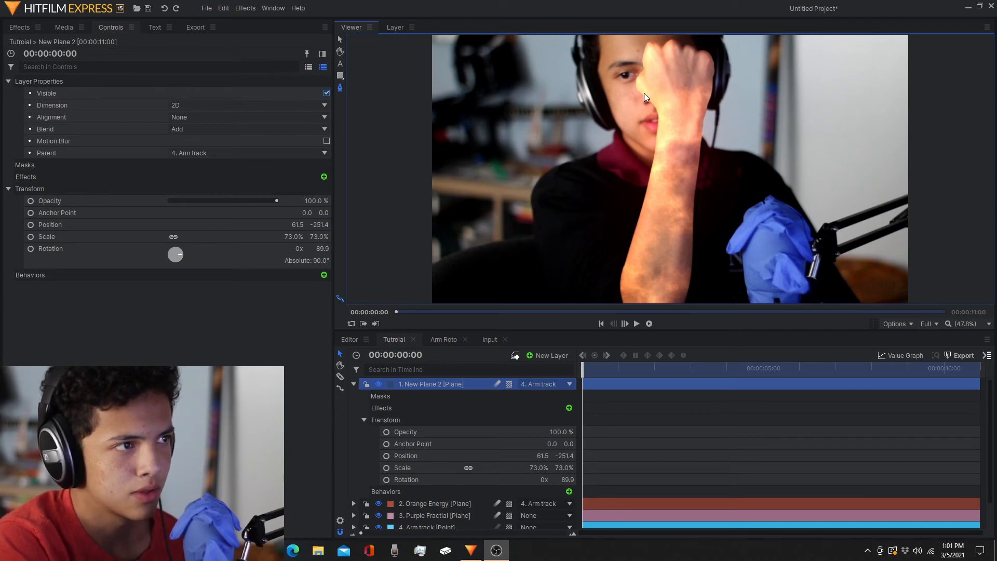
Start a mask on New Plane 2 with a point below the thumb and a curved one at the wrist, undoing a third point.
scroll(644, 88, "up", 5)
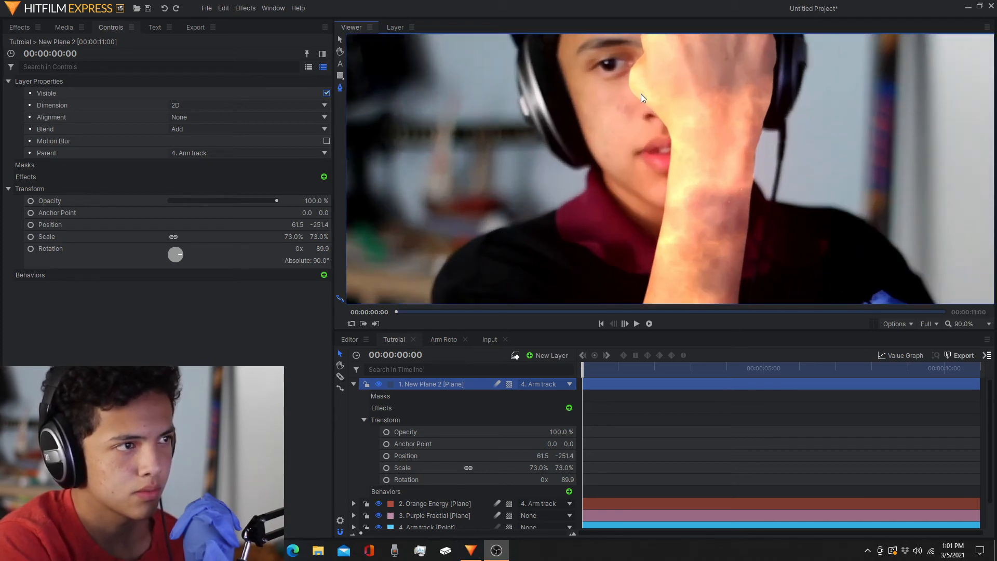
left_click(644, 90)
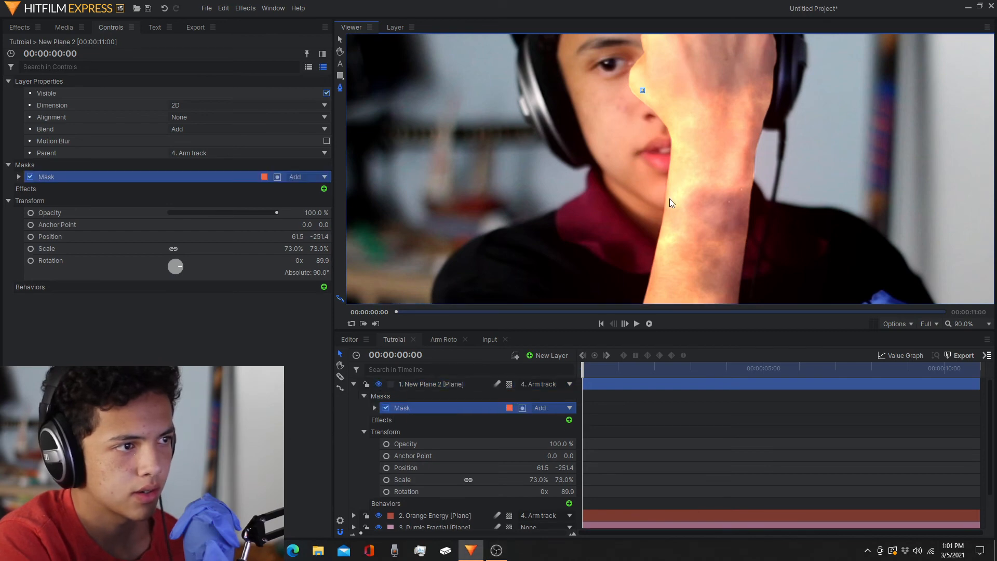
left_click_drag(669, 199, 732, 205)
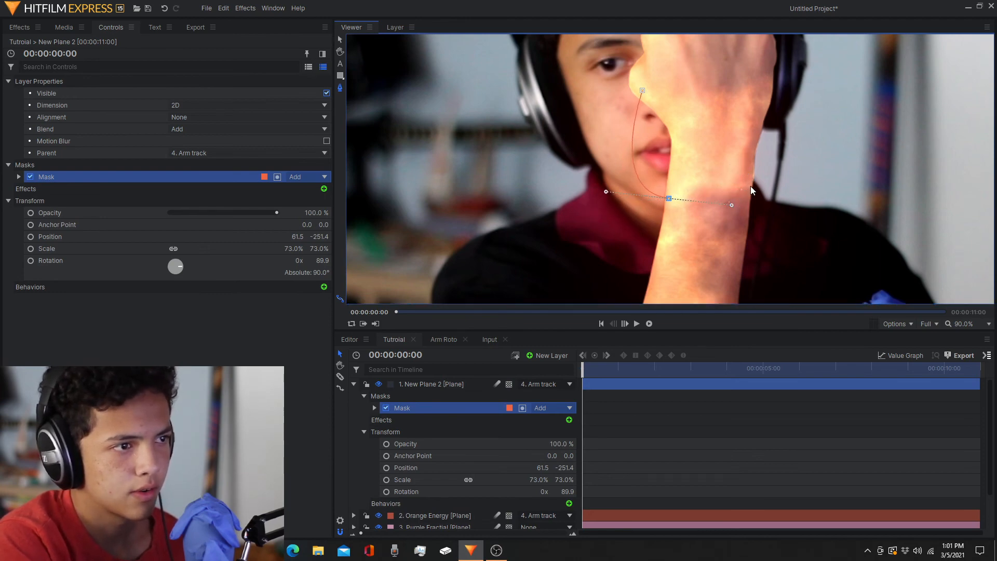
left_click(980, 326)
left_click(966, 498)
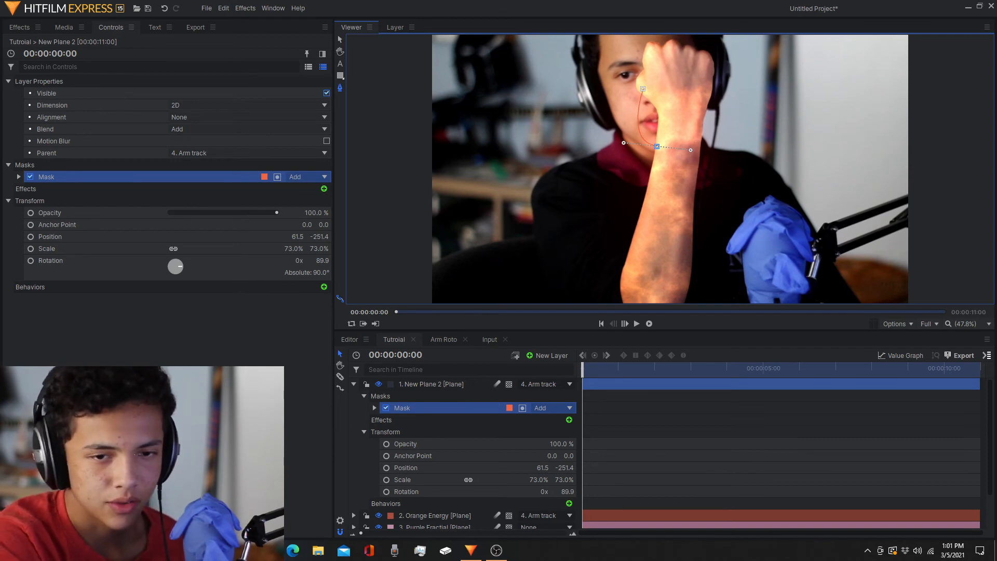
left_click(659, 183)
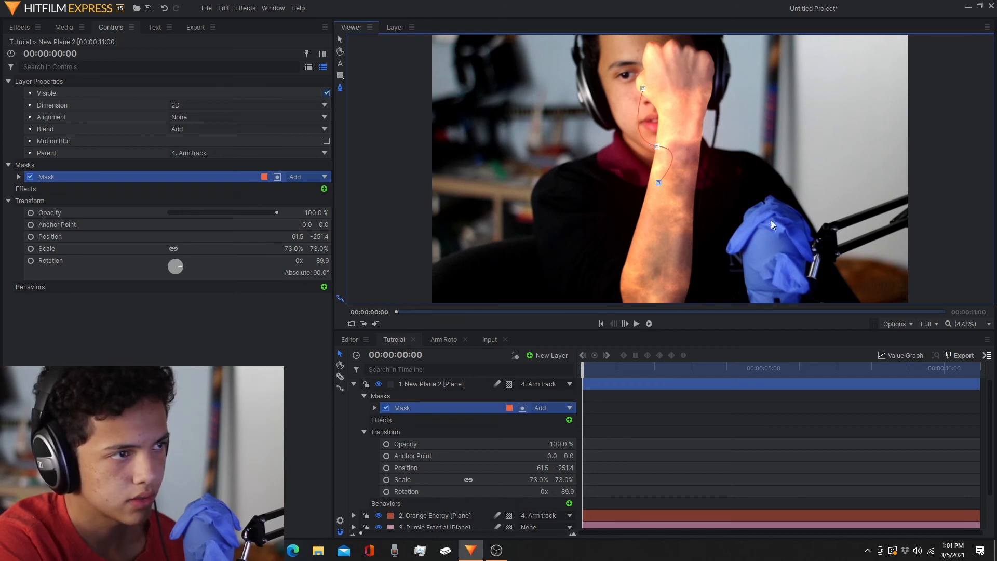
key("ctrl+z")
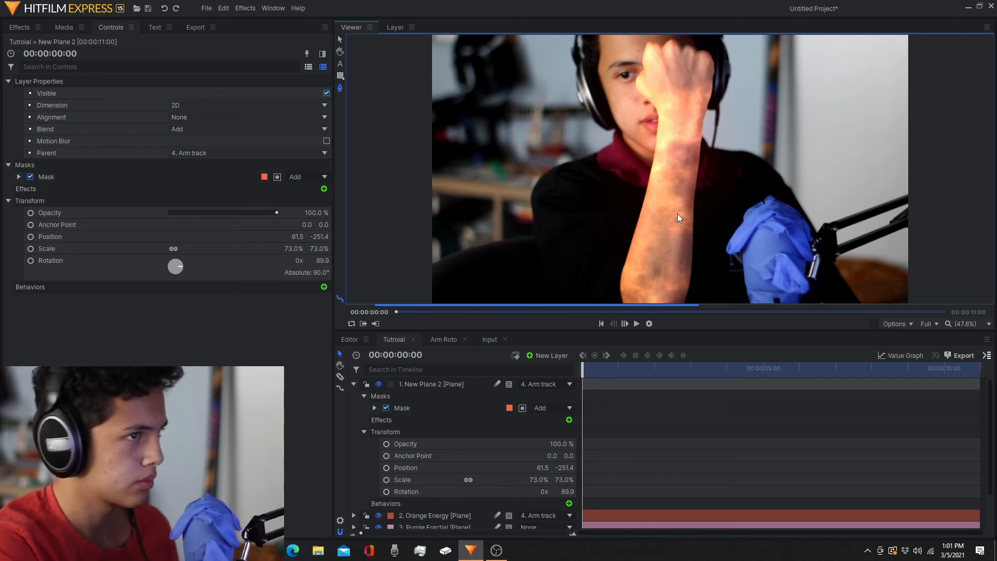
Start a second, separate mask on New Plane 2 with a point on the forearm's inner edge just below the wrist.
left_click(435, 409)
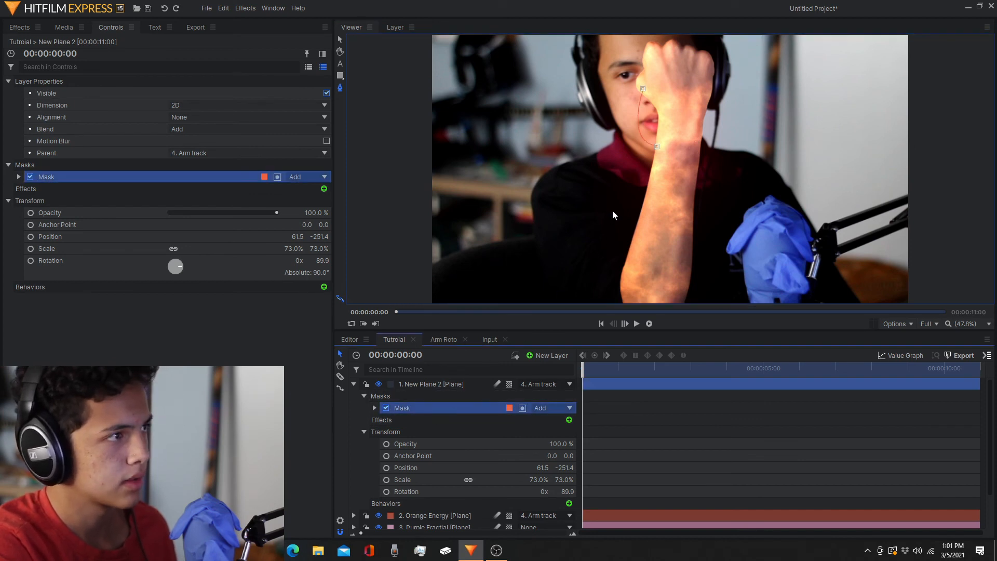
left_click(411, 398)
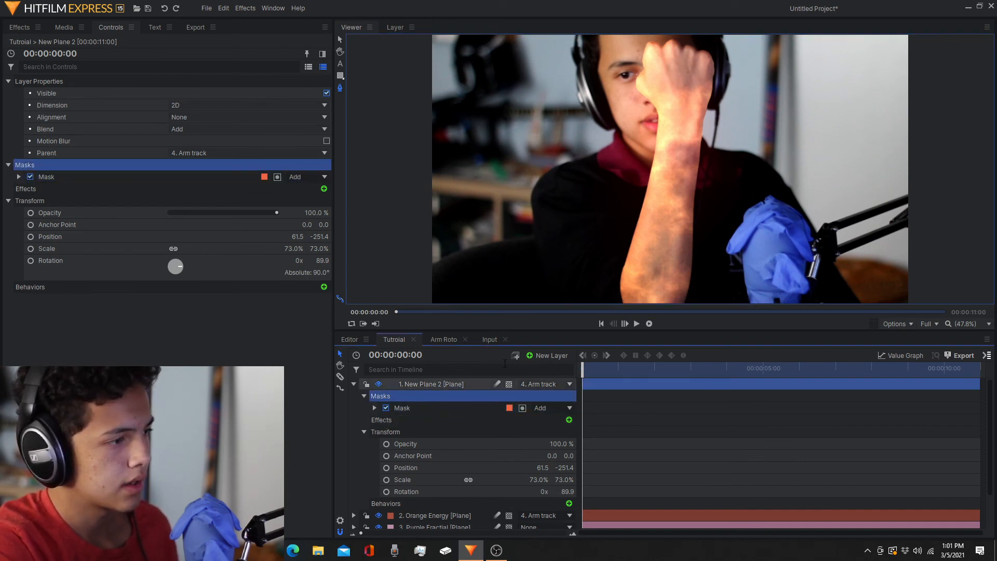
left_click(656, 160)
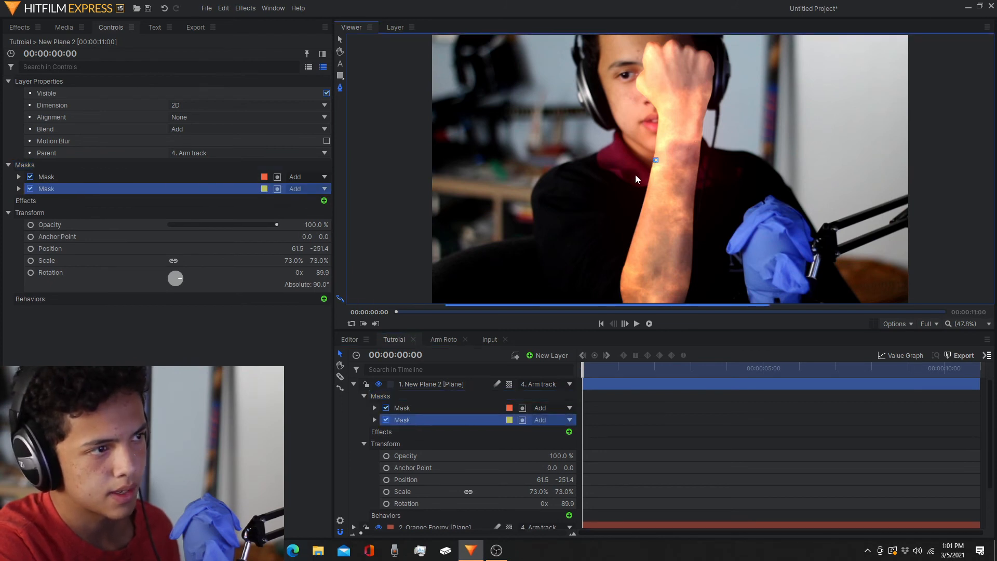
left_click(650, 198)
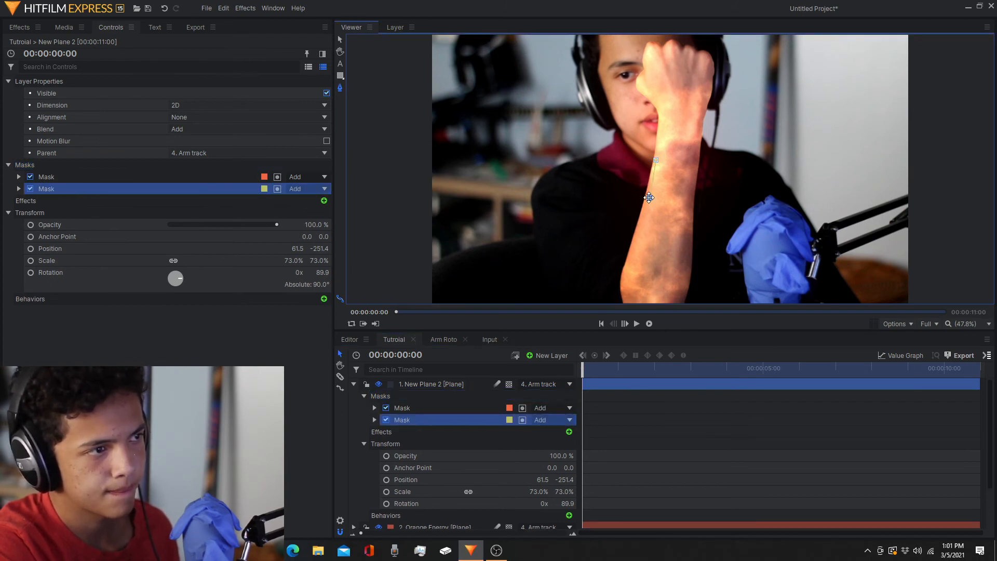
left_click_drag(649, 197, 798, 203)
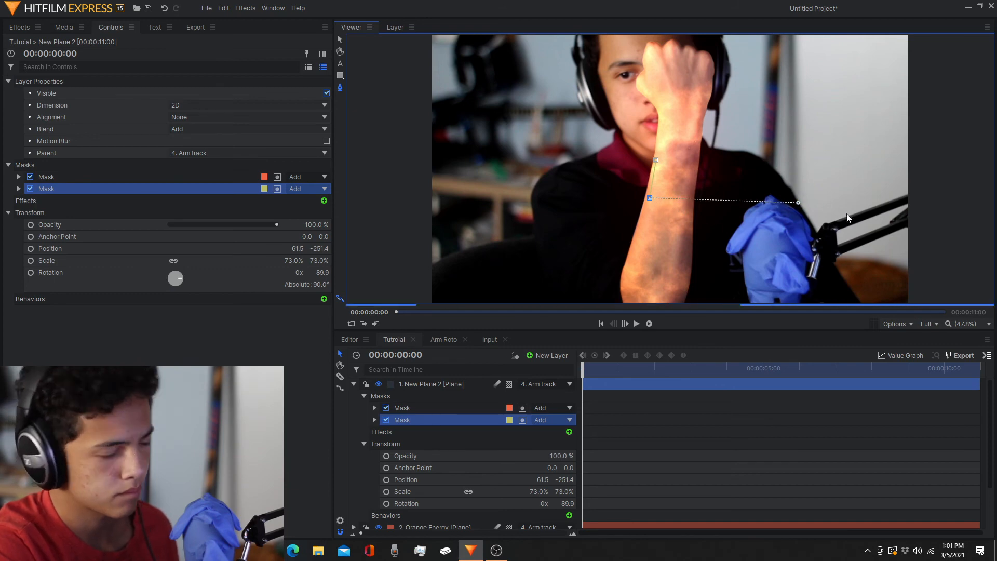
key("ctrl+z")
left_click(652, 200)
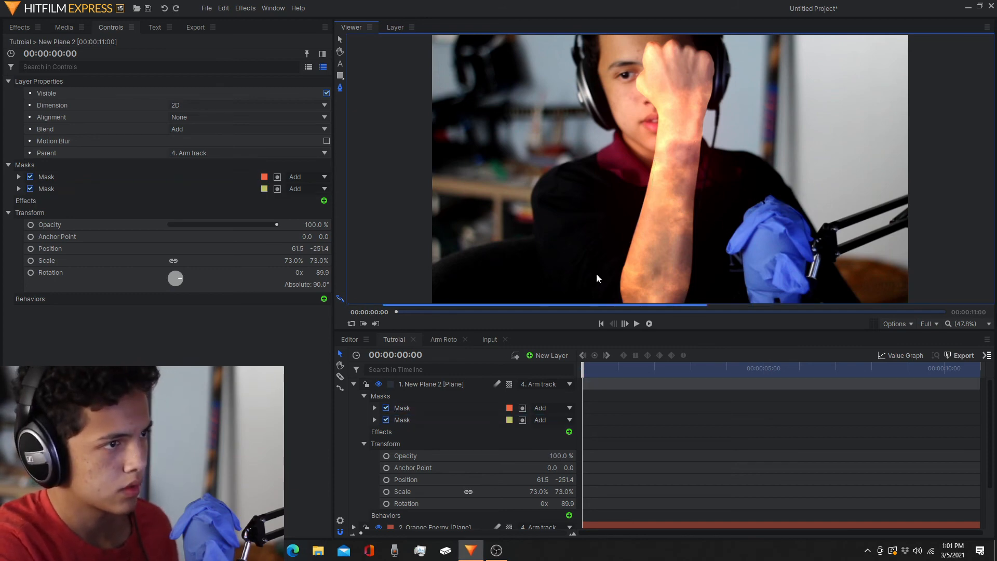
Finish the second mask with a curved point at mid-forearm and draw a third curved mask from mid-forearm to the outer edge near the elbow.
left_click(452, 418)
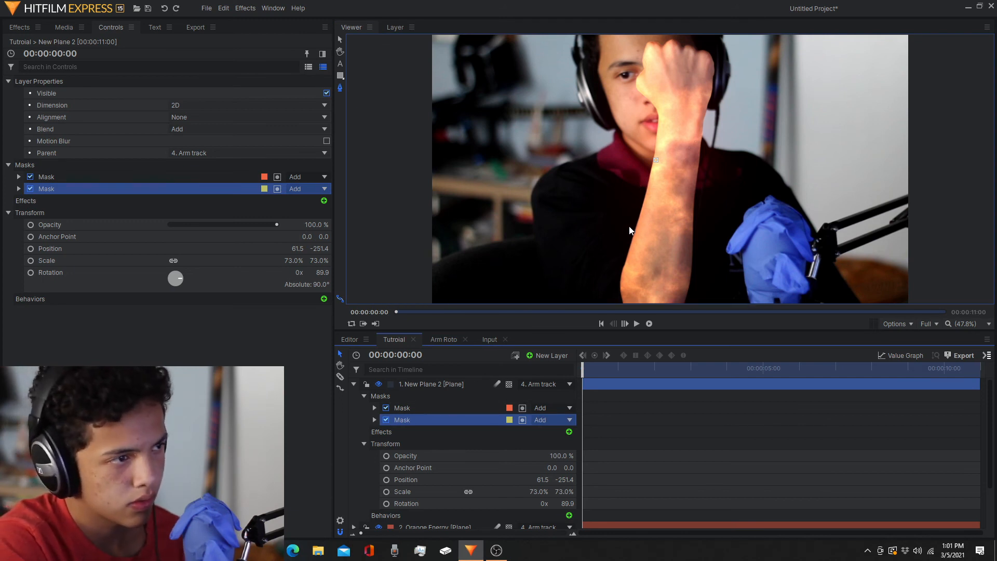
left_click_drag(634, 217, 657, 248)
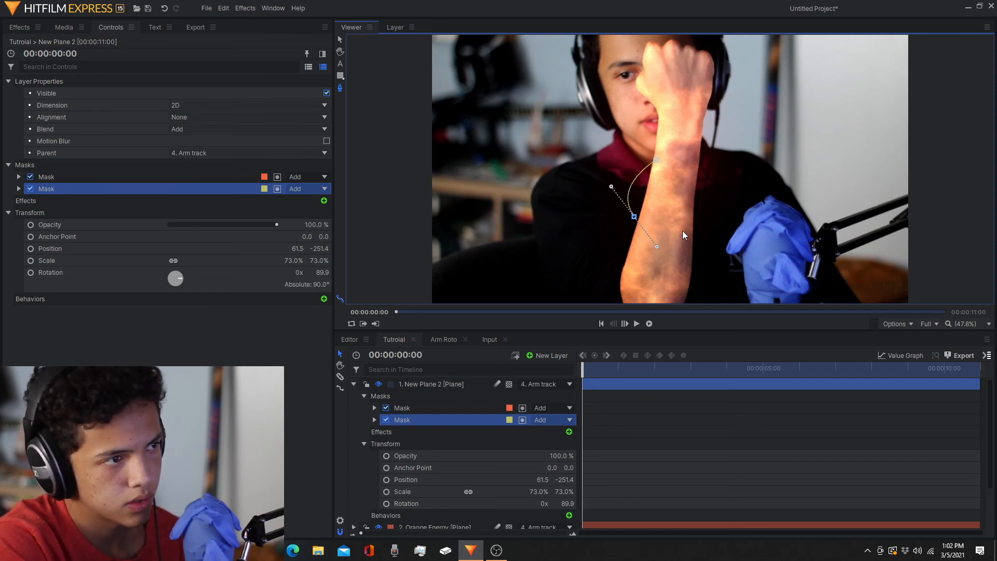
left_click(441, 395)
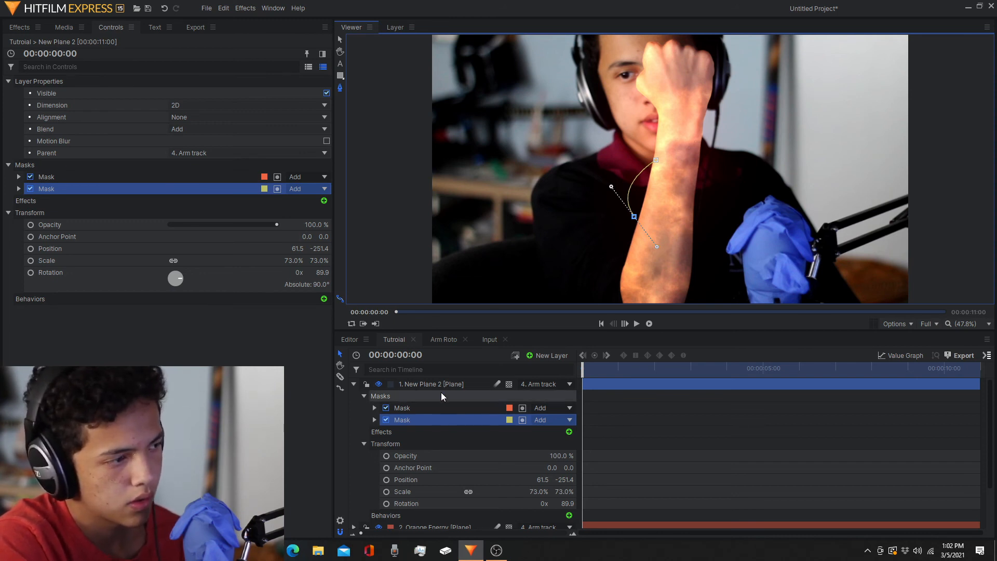
left_click(668, 208)
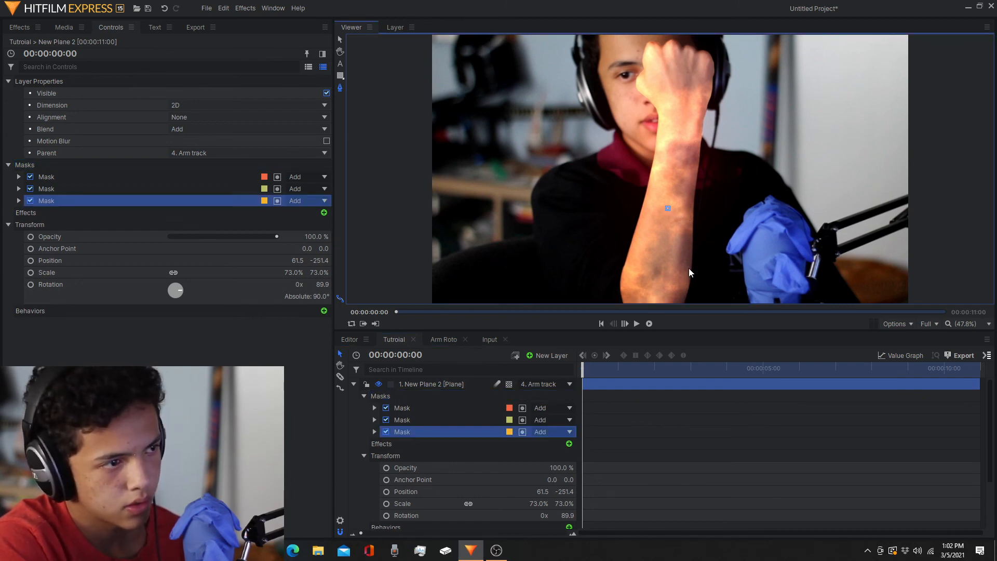
mouse_move(678, 277)
left_mouse_down()
mouse_move(657, 277)
mouse_move(614, 251)
mouse_move(622, 279)
mouse_move(597, 304)
mouse_move(614, 325)
left_mouse_up()
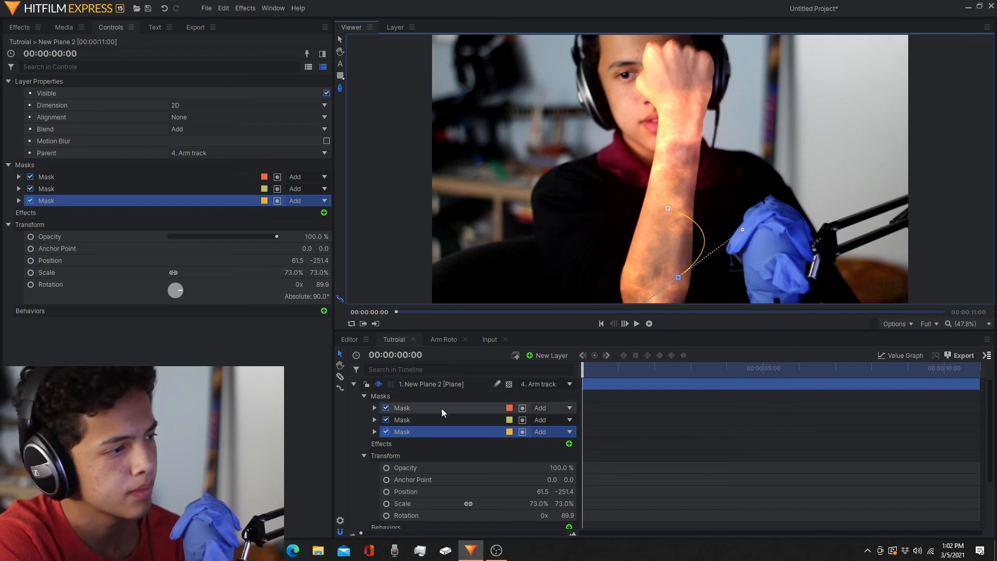
Draw a fourth mask on New Plane 2 that curves from the outer edge of the fist to just below the wrist.
left_click(426, 396)
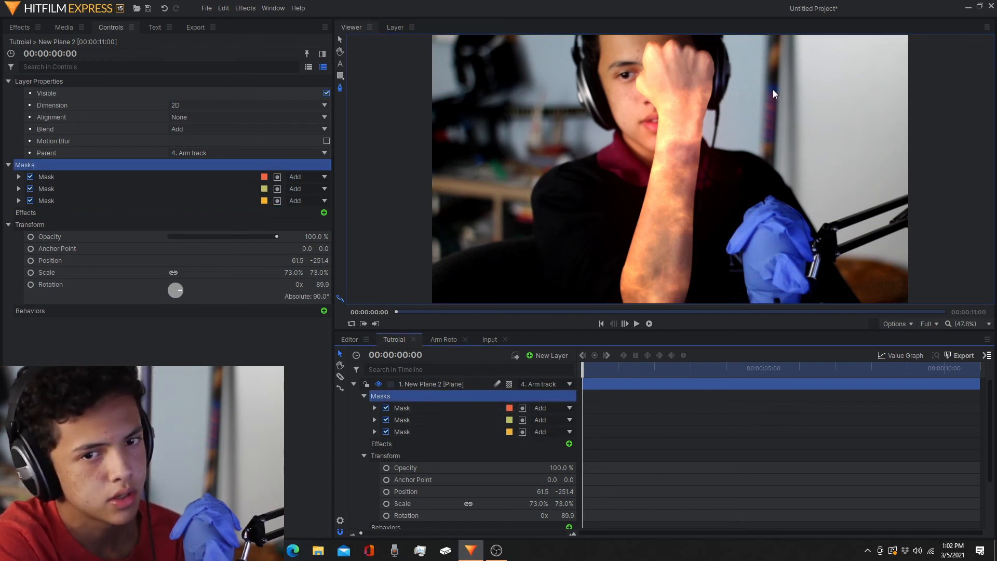
left_click(704, 87)
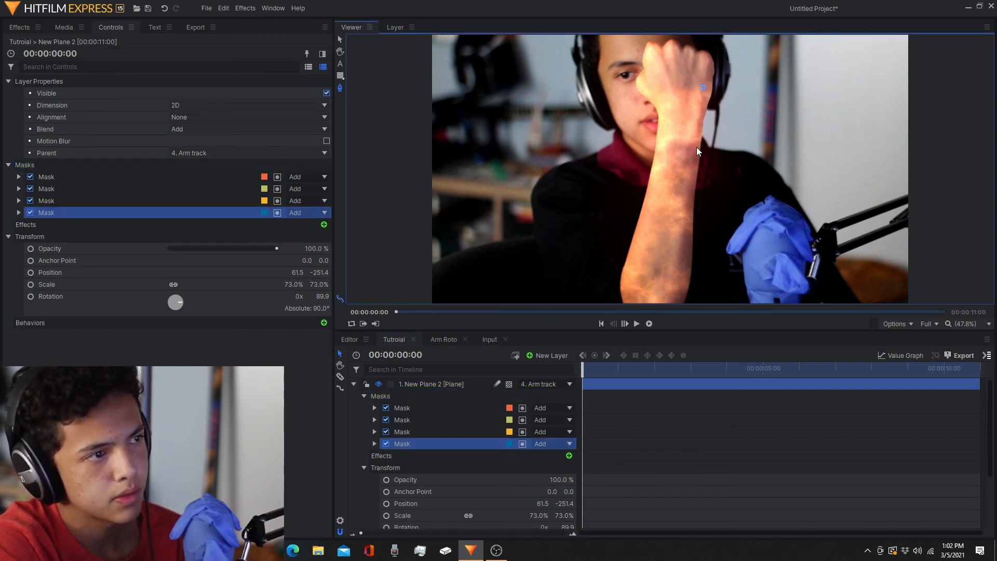
left_click_drag(696, 154, 660, 180)
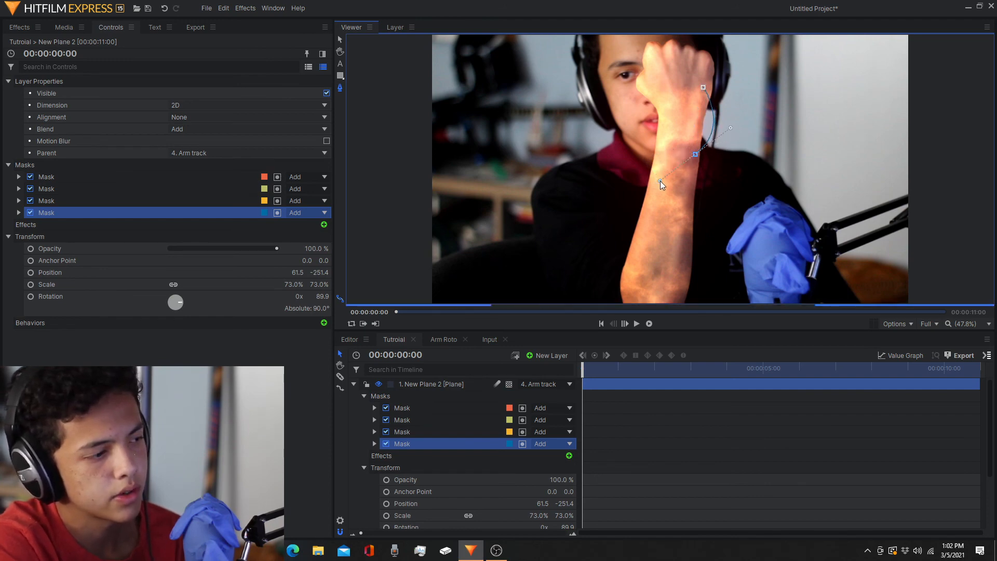
Apply the Neon Path effect from the Generate category to the New Plane 2 layer with its four masks.
left_click(363, 477)
left_click(364, 468)
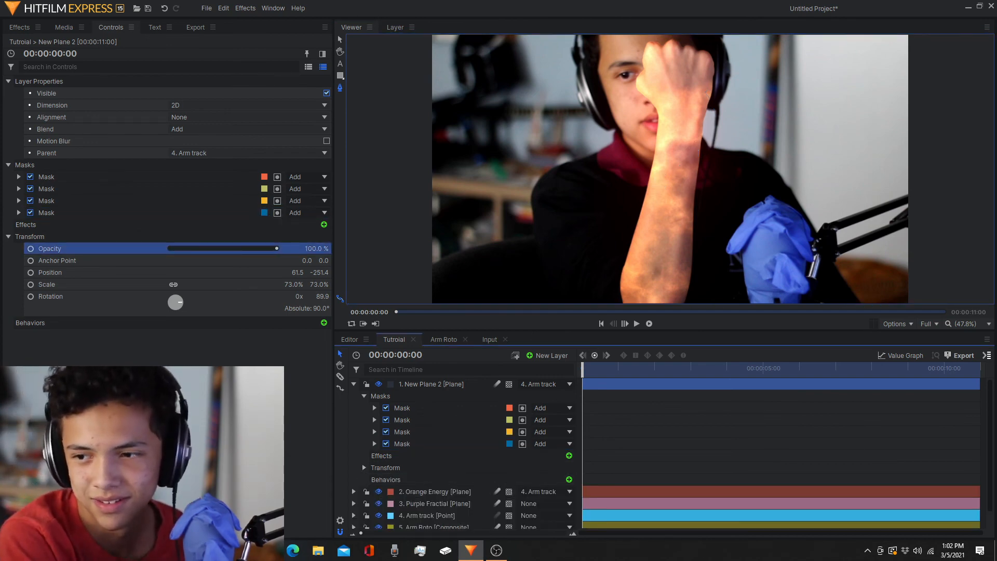
left_click(408, 406)
left_click(408, 443, "shift")
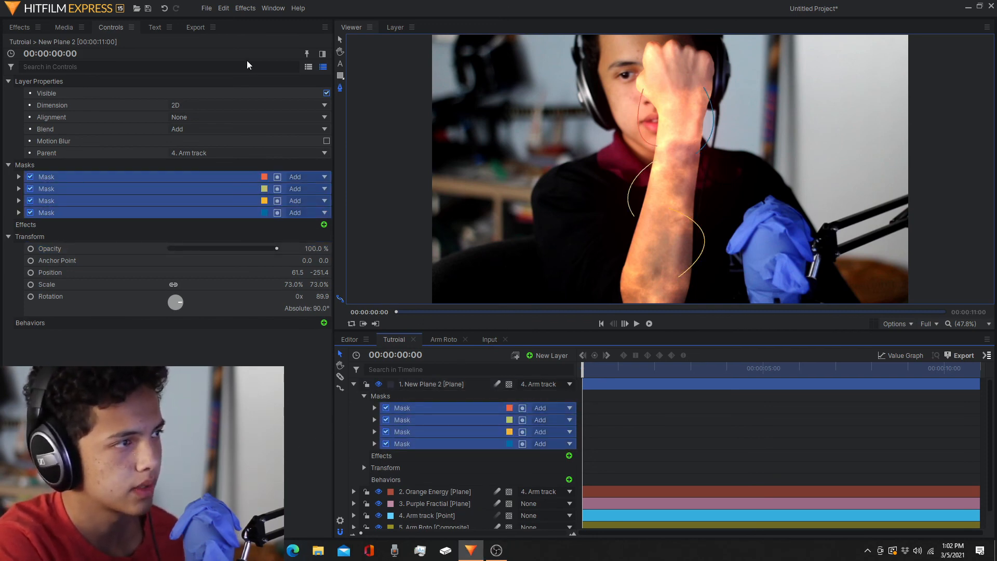
left_click(19, 30)
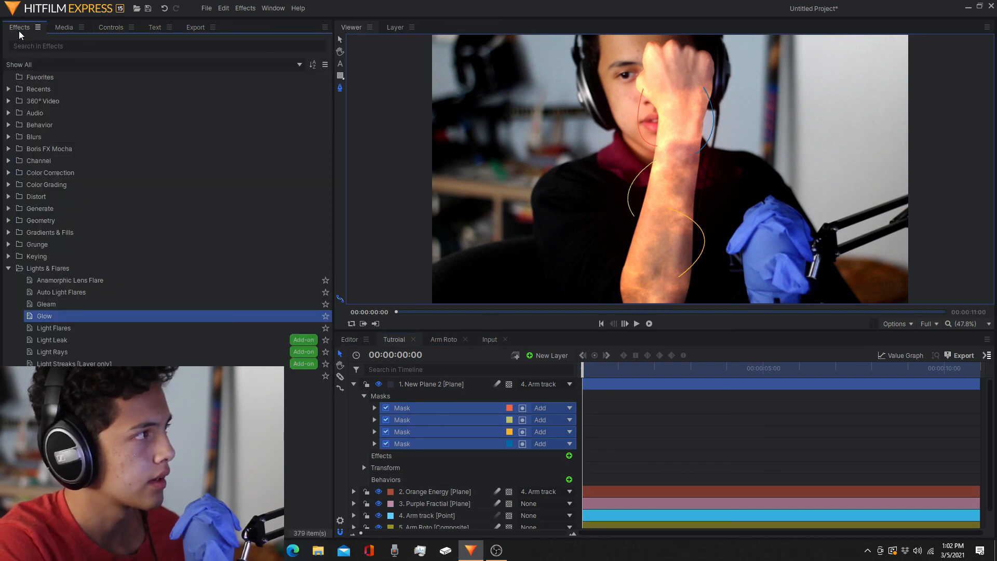
left_click(9, 269)
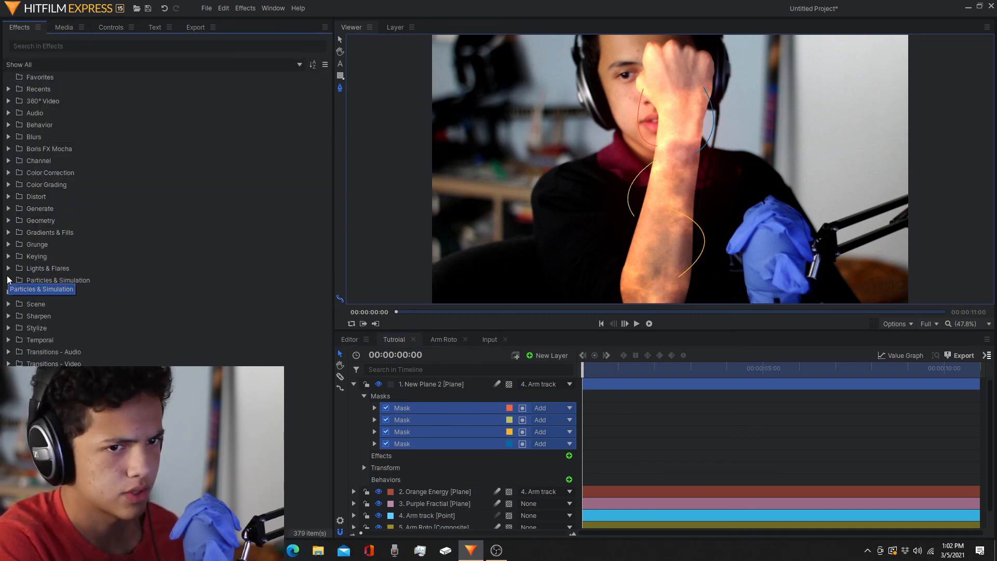
left_click(8, 209)
scroll(99, 338, "down", 3)
scroll(103, 342, "down", 1)
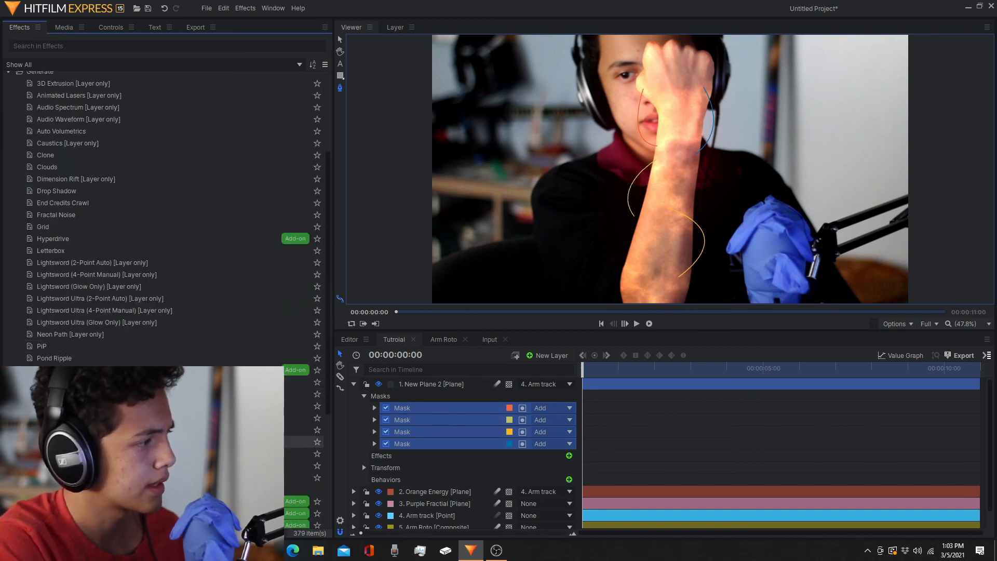
scroll(155, 215, "up", 1)
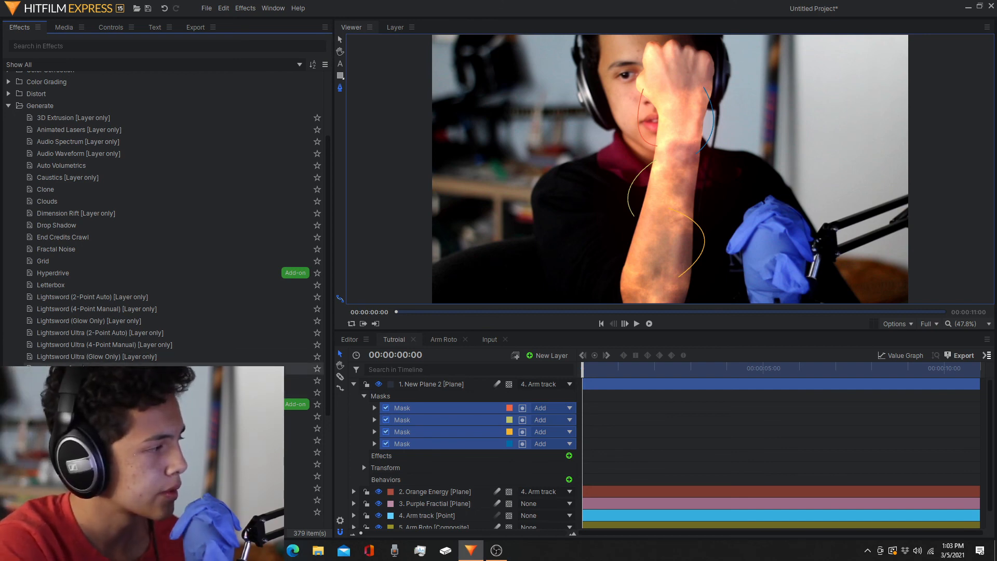
left_click_drag(83, 368, 421, 384)
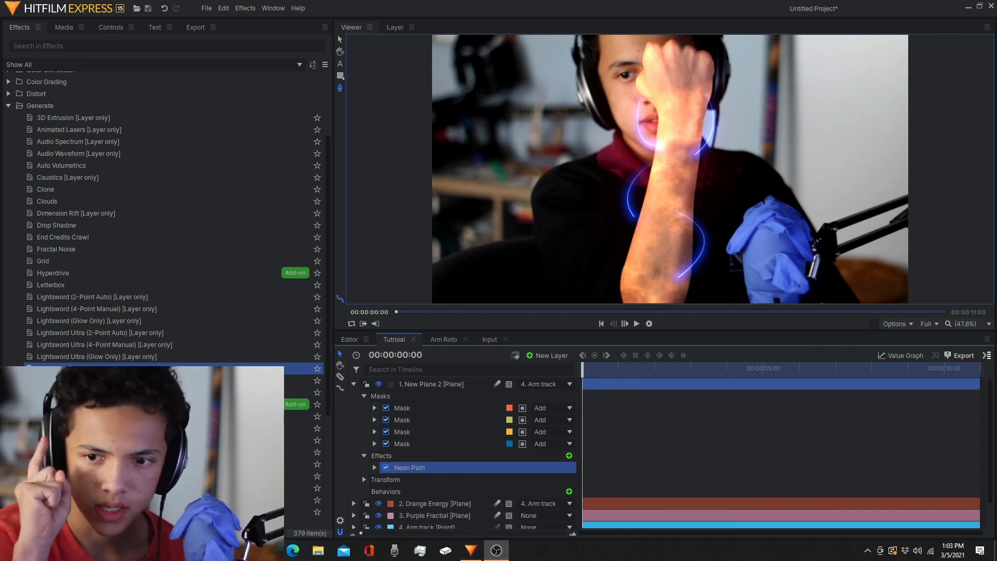
Keyframe Neon Path's Evolution from 0 at the start to 10 rotations at 00:00:10:29, and return to the first frame.
left_click(104, 31)
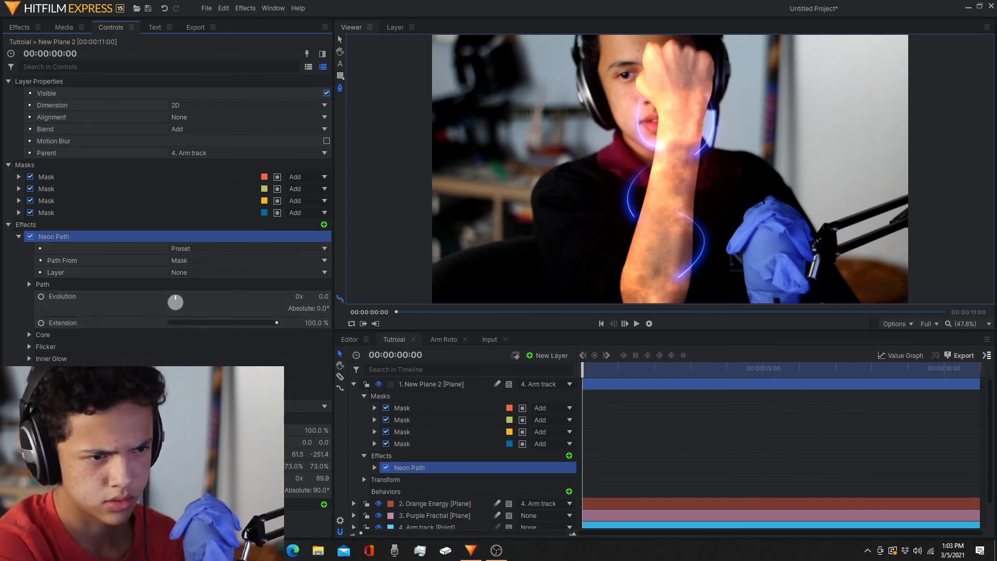
left_click(40, 297)
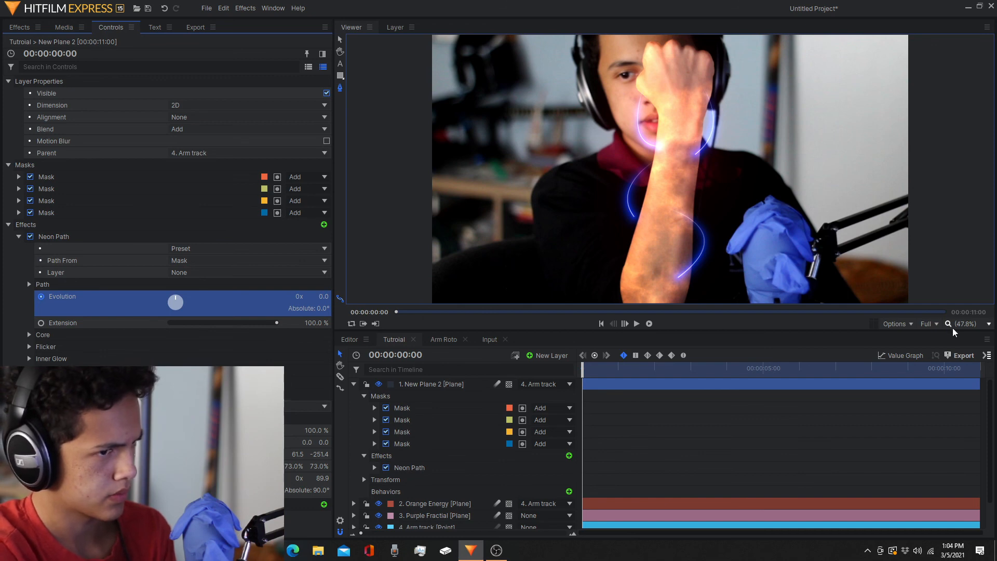
left_click(945, 313)
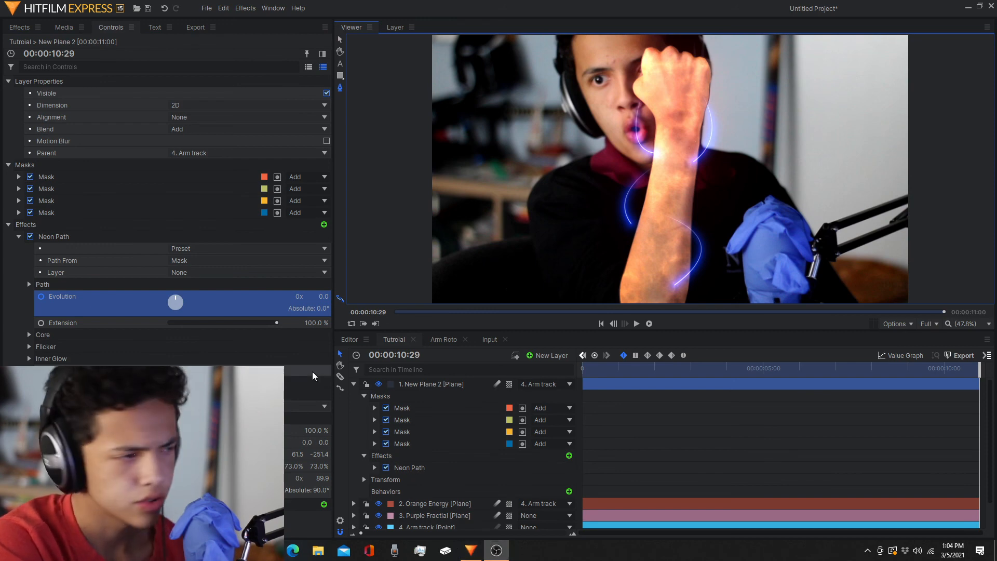
left_click(299, 296)
type("10")
key("Return")
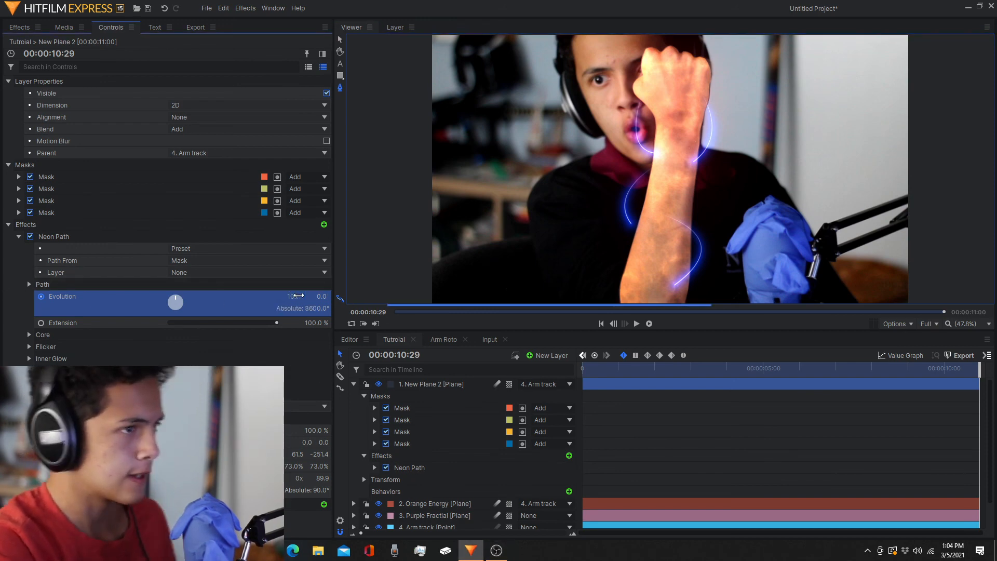
left_click_drag(519, 312, 333, 285)
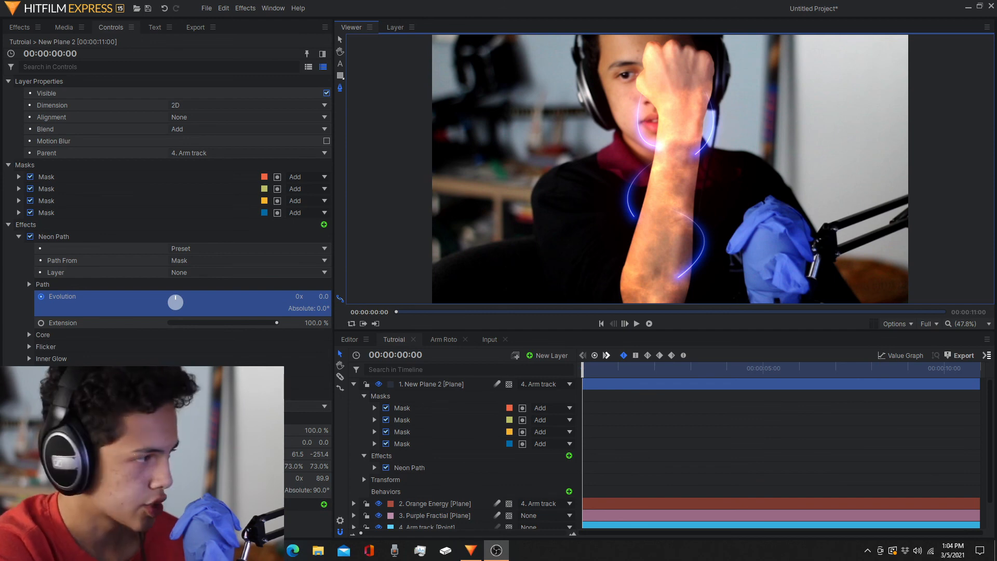
Set Neon Path's Extension to 60% and its Core Distortion to 68 px.
left_click(229, 323)
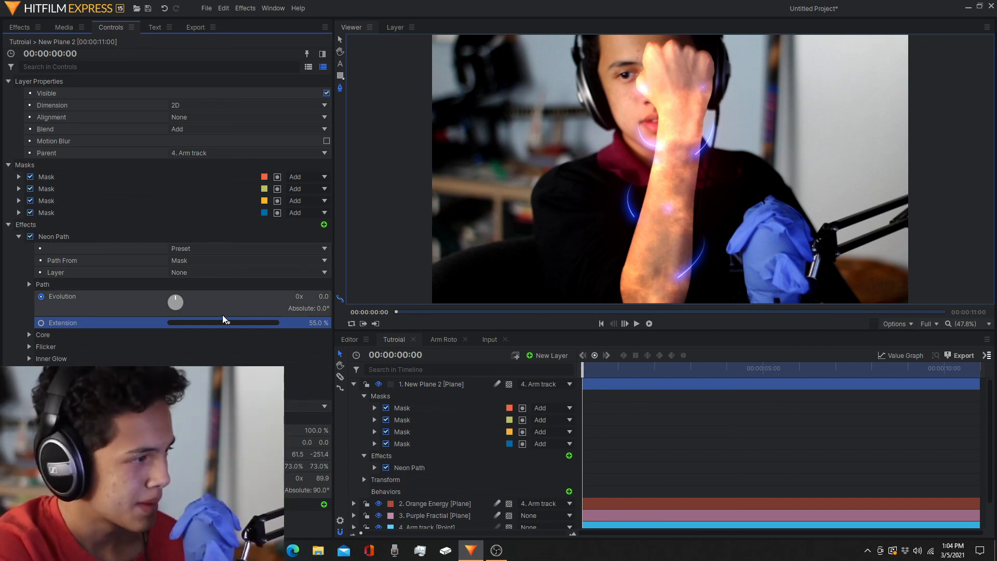
left_click(233, 323)
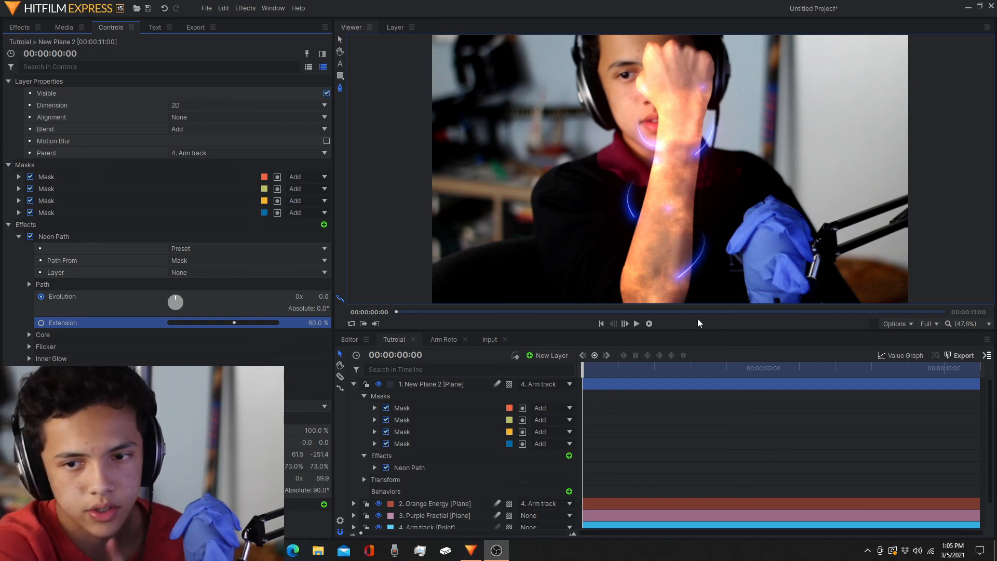
left_click(27, 335)
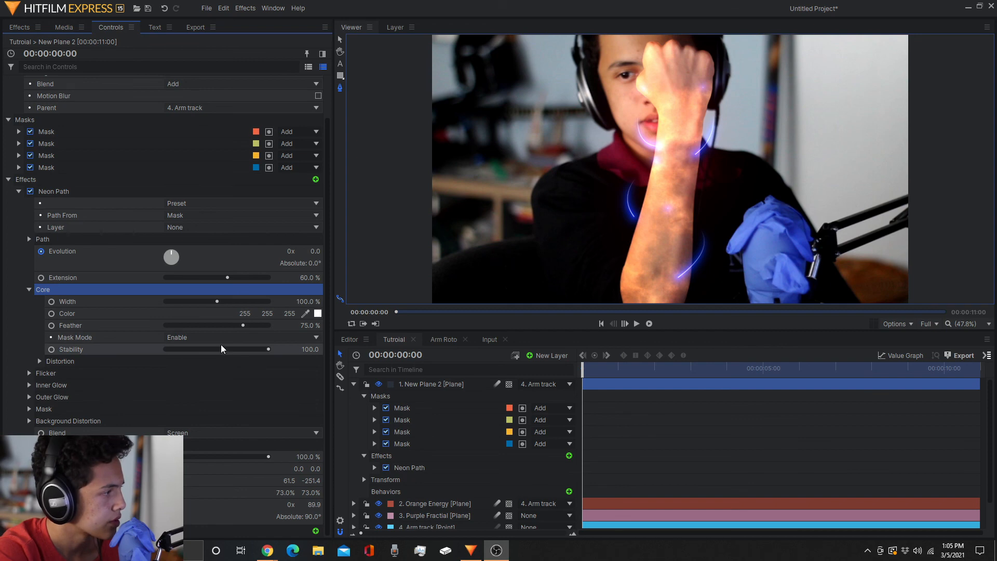
left_click(40, 362)
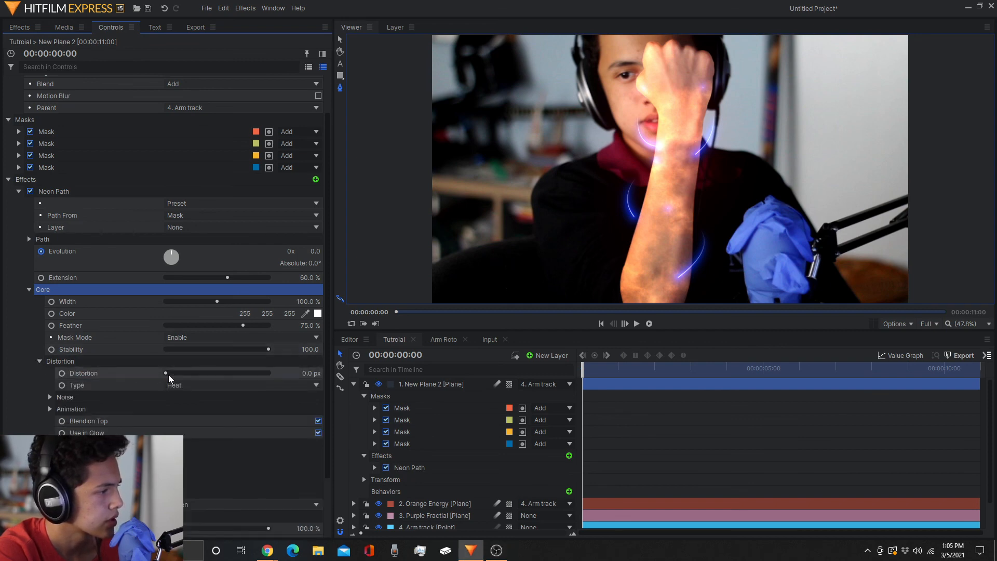
left_click_drag(229, 373, 198, 373)
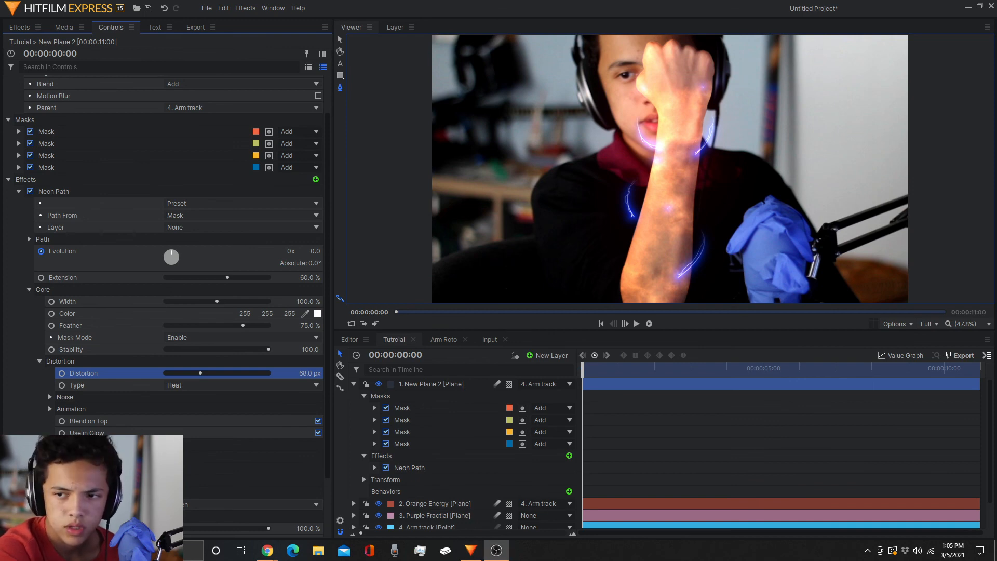
left_click(28, 290)
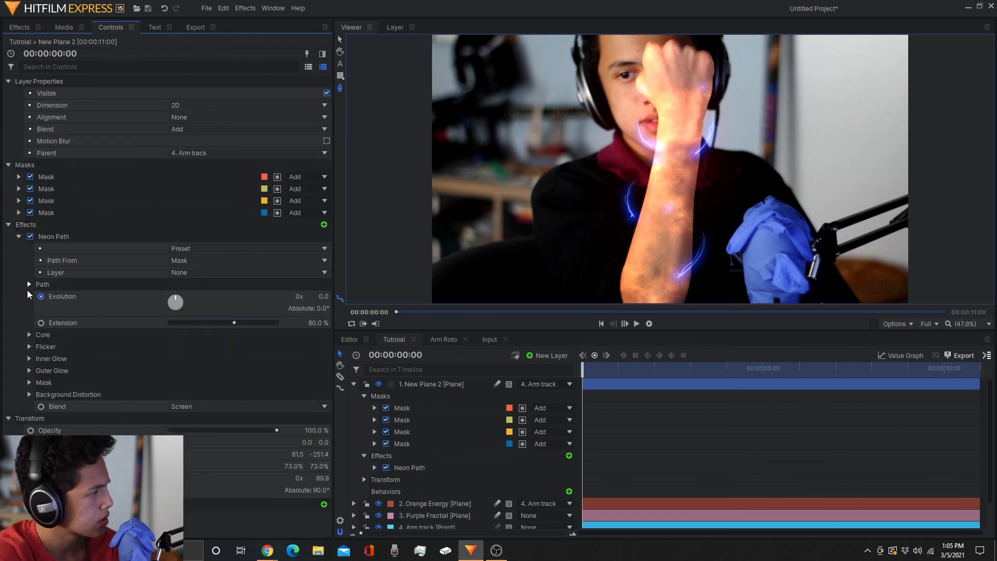
Set Neon Path's Inner Glow color to orange with RGB values 248, 133, 0.
left_click(30, 359)
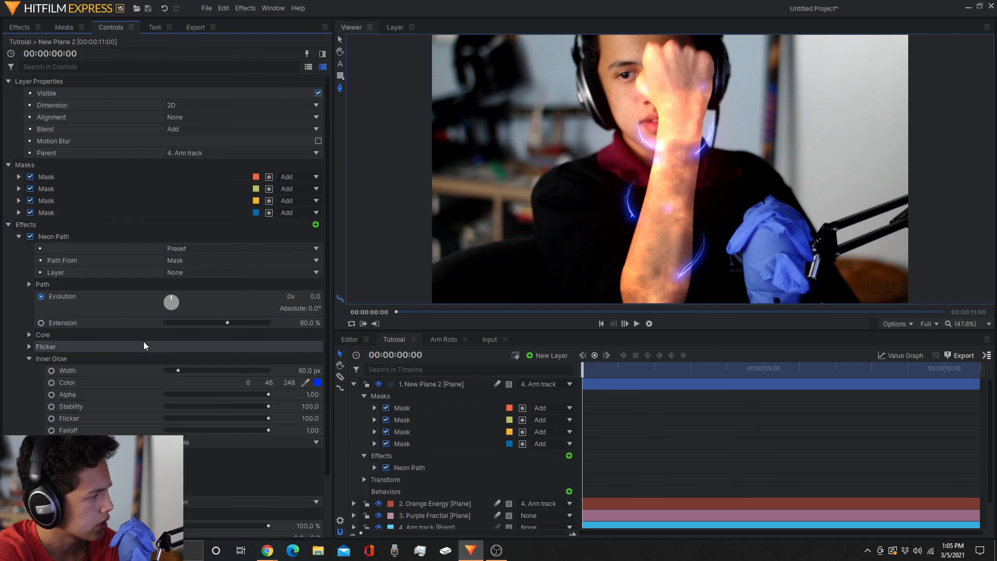
scroll(139, 341, "down", 2)
left_click(317, 314)
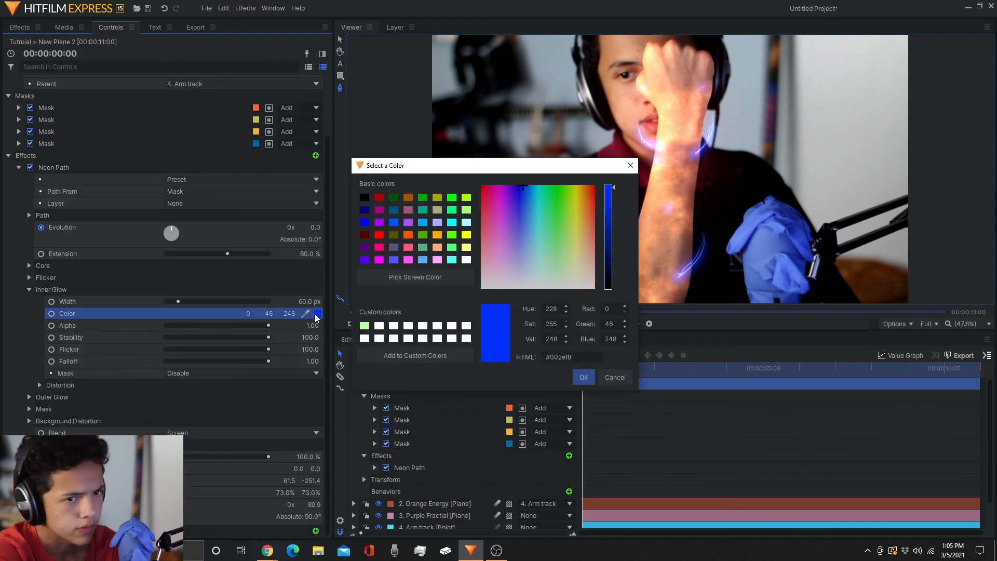
left_click_drag(546, 204, 586, 189)
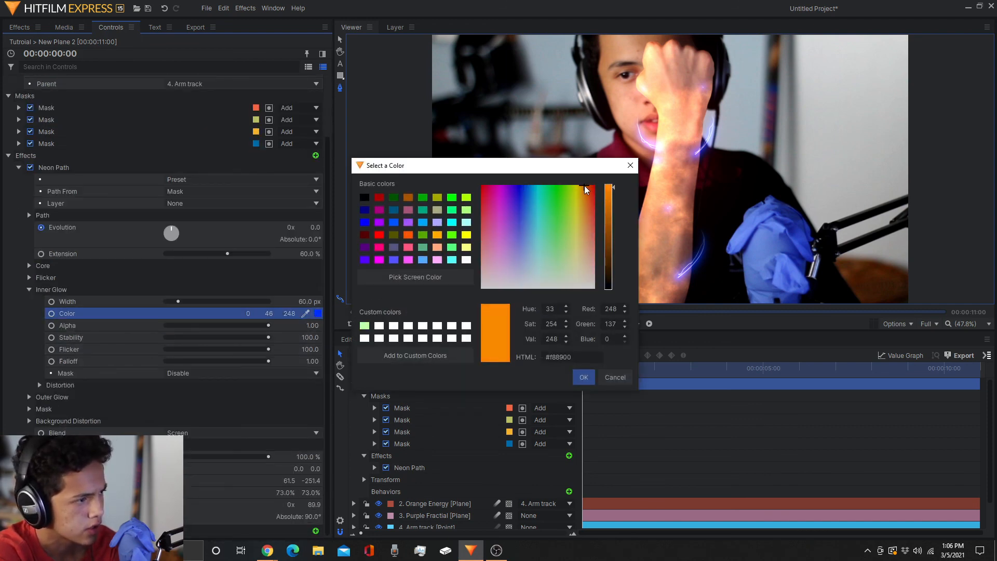
left_click(582, 379)
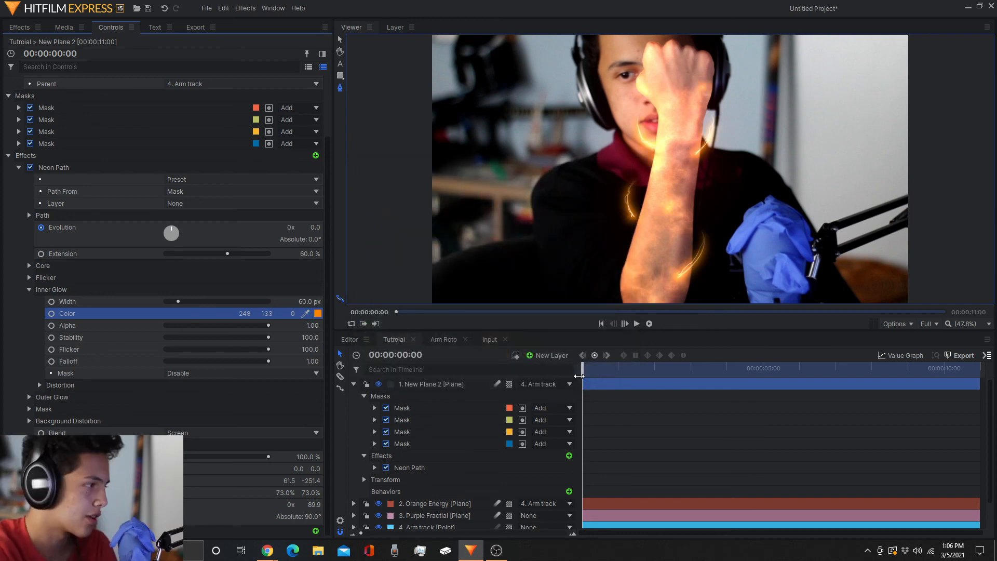
left_click(29, 290)
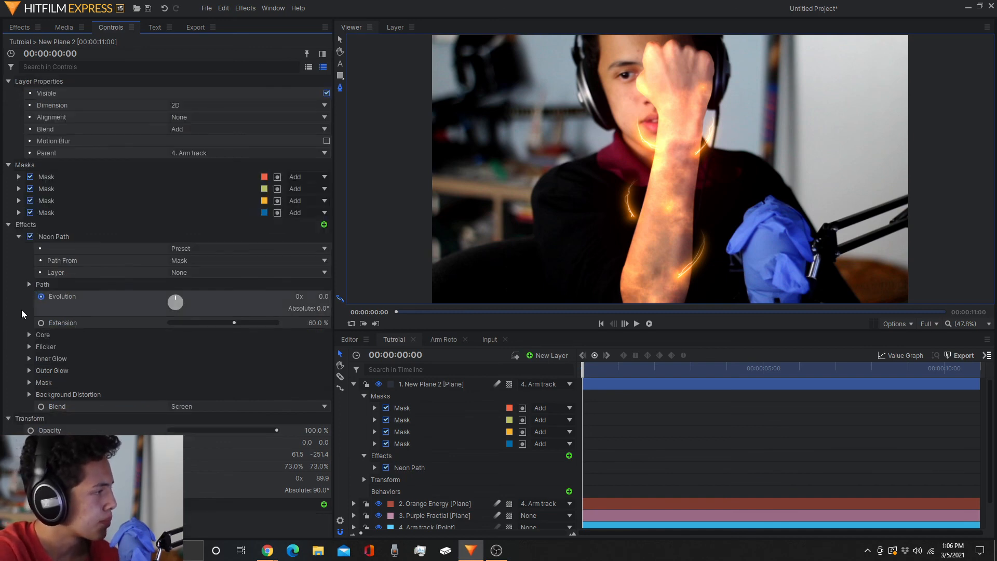
Set Neon Path's Outer Glow color to purple, RGB 137, 9, 248, and its width to 500 px.
left_click(28, 370)
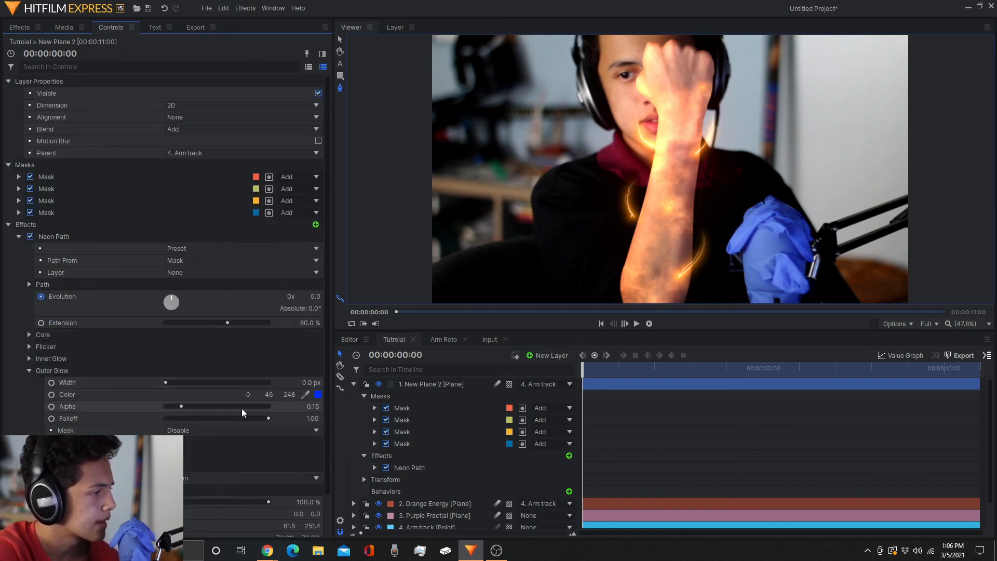
left_click(317, 395)
left_click_drag(516, 205, 509, 189)
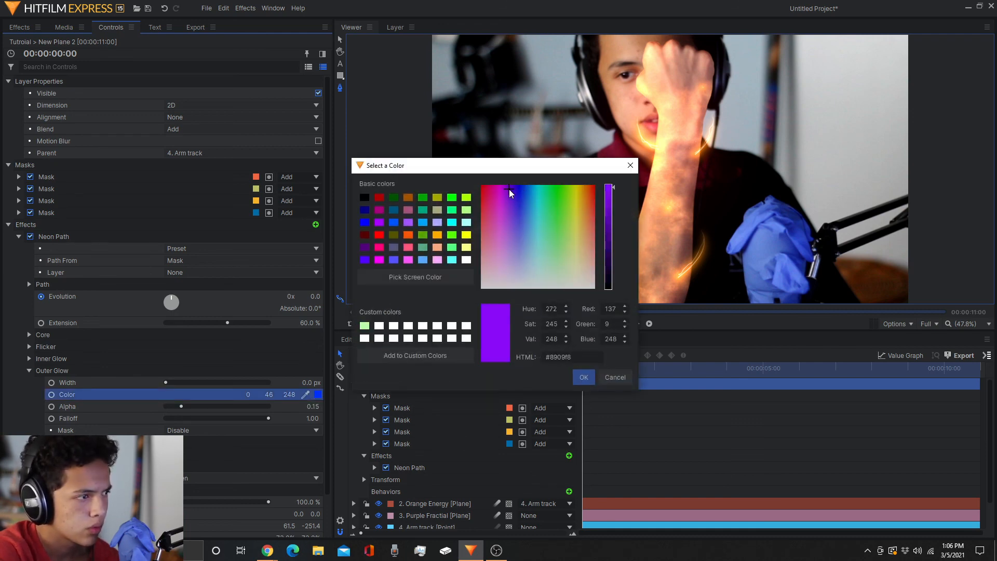
left_click(584, 377)
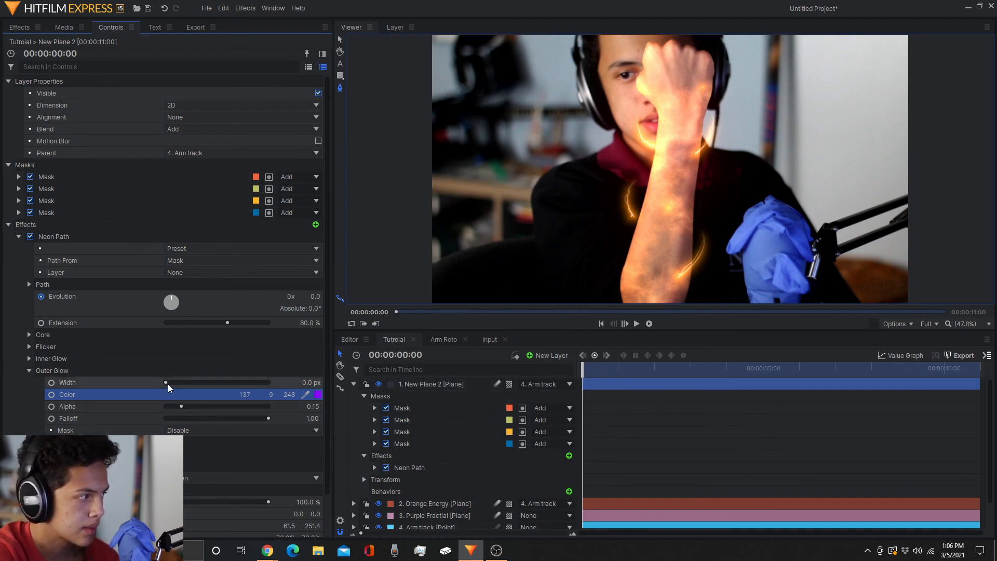
left_click(172, 383)
left_click_drag(173, 383, 298, 388)
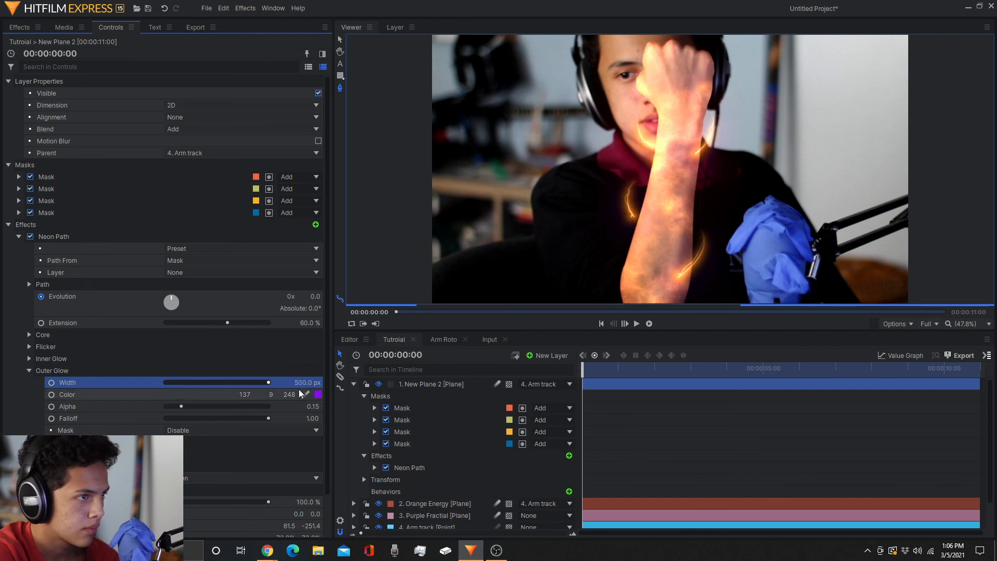